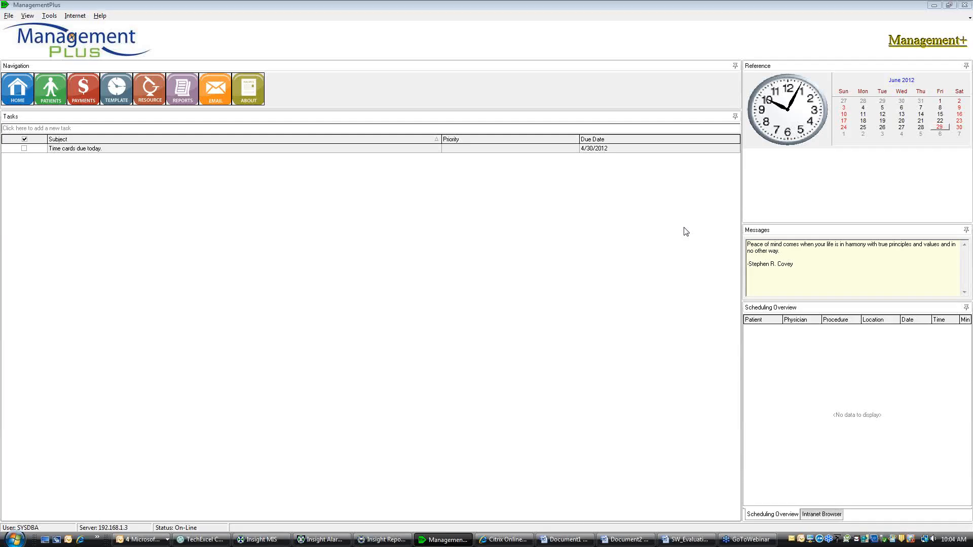
# - Open Custom Reporting and bring up the setup of the saved report "10 day letter under $100"
pyautogui.click(184, 96)
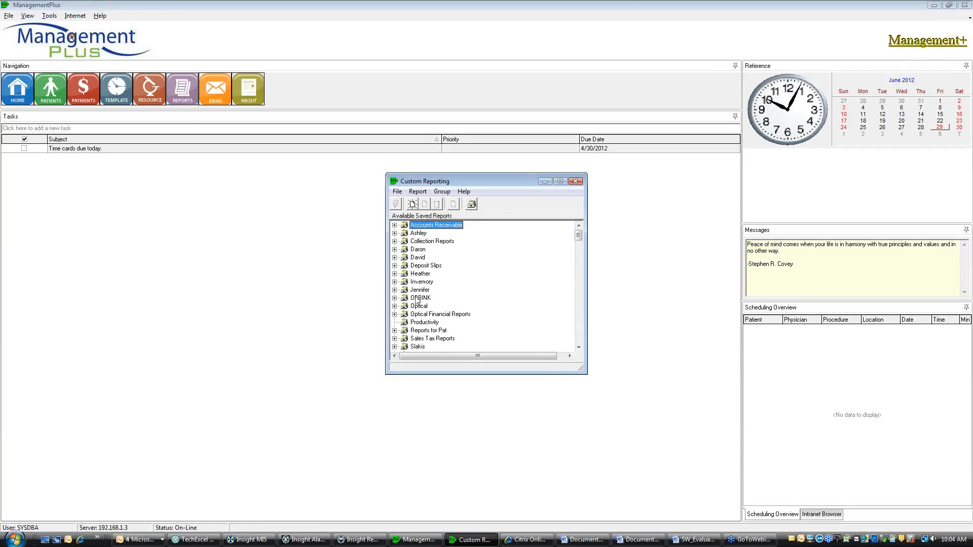
pyautogui.click(579, 349)
pyautogui.click(578, 349)
pyautogui.click(578, 349)
pyautogui.click(579, 349)
pyautogui.click(579, 350)
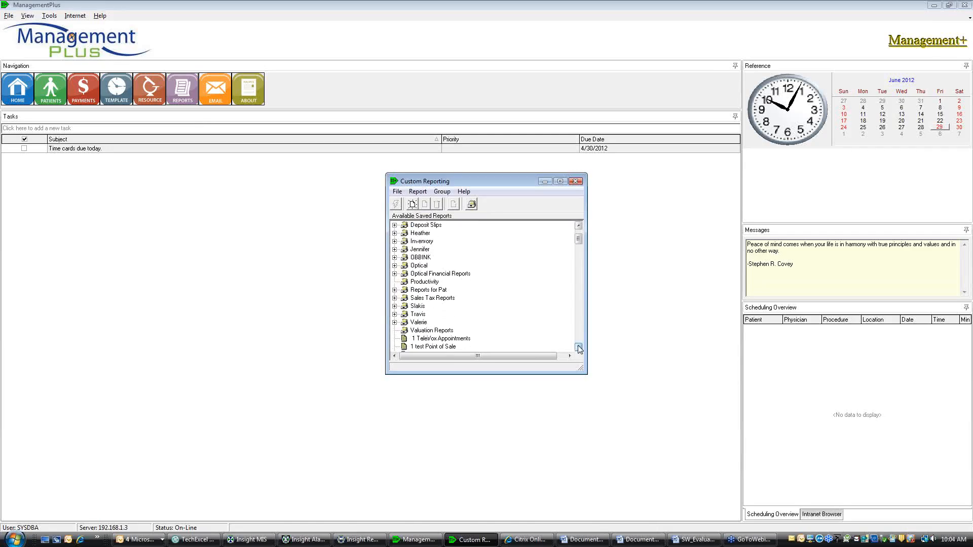
pyautogui.click(394, 322)
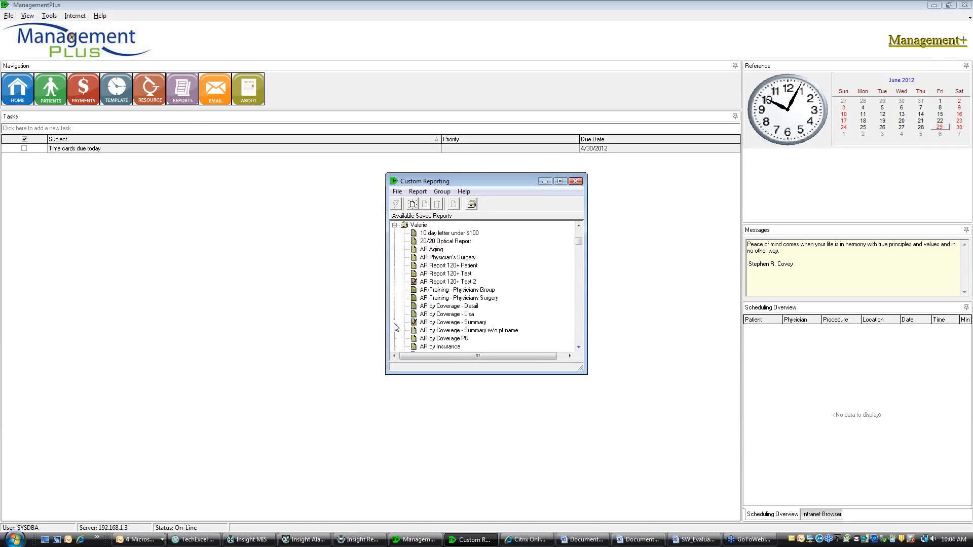
pyautogui.click(437, 234)
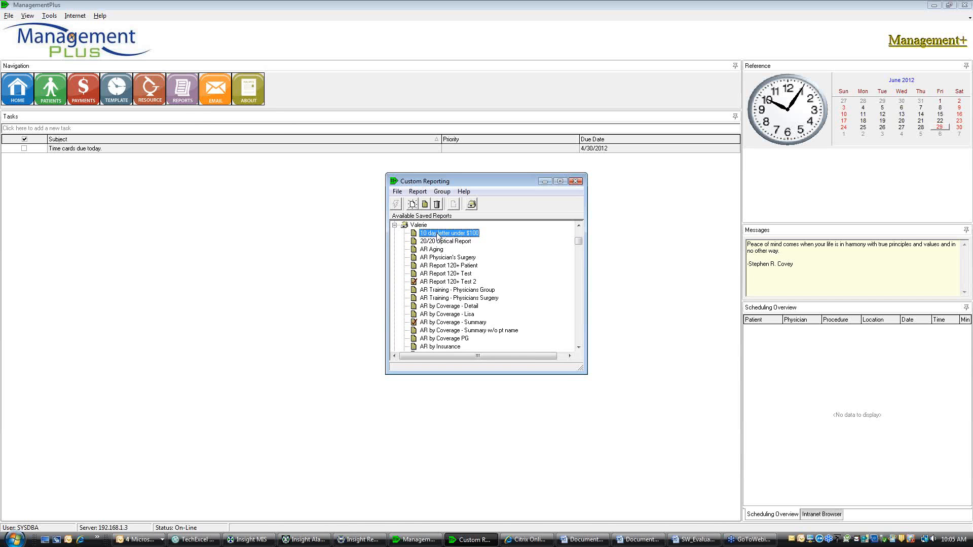
pyautogui.doubleClick(438, 234)
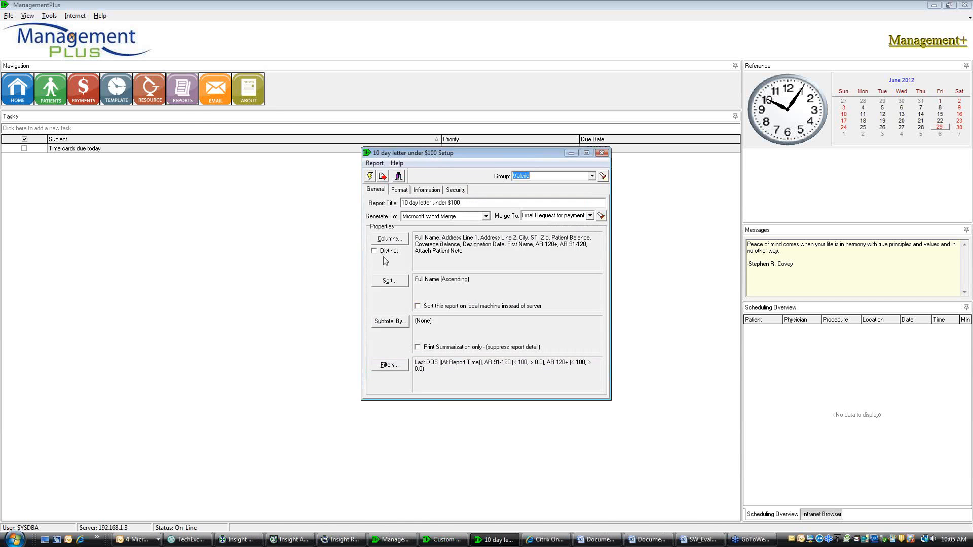
# - Generate the letter merge for the date range 05/01/2012 to 06/29/2012
pyautogui.click(370, 176)
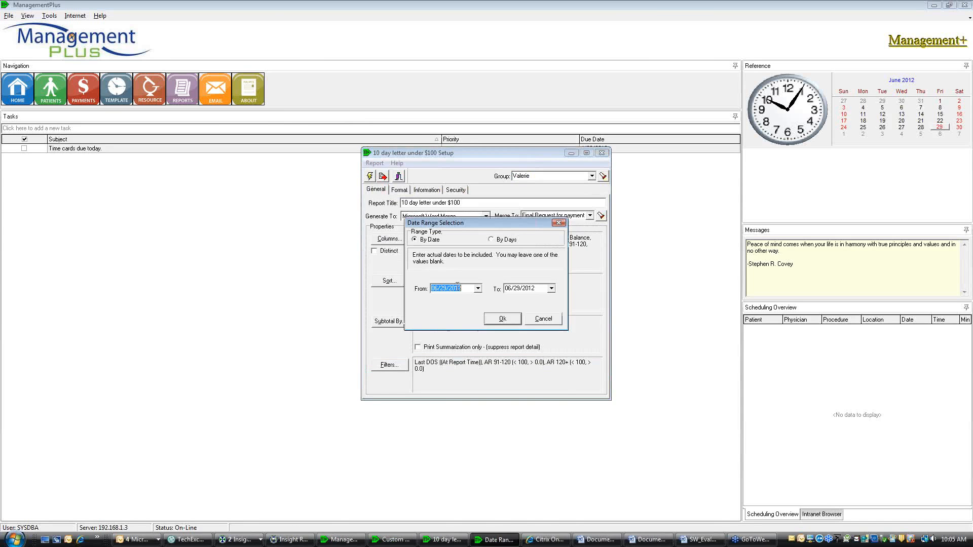
pyautogui.click(478, 289)
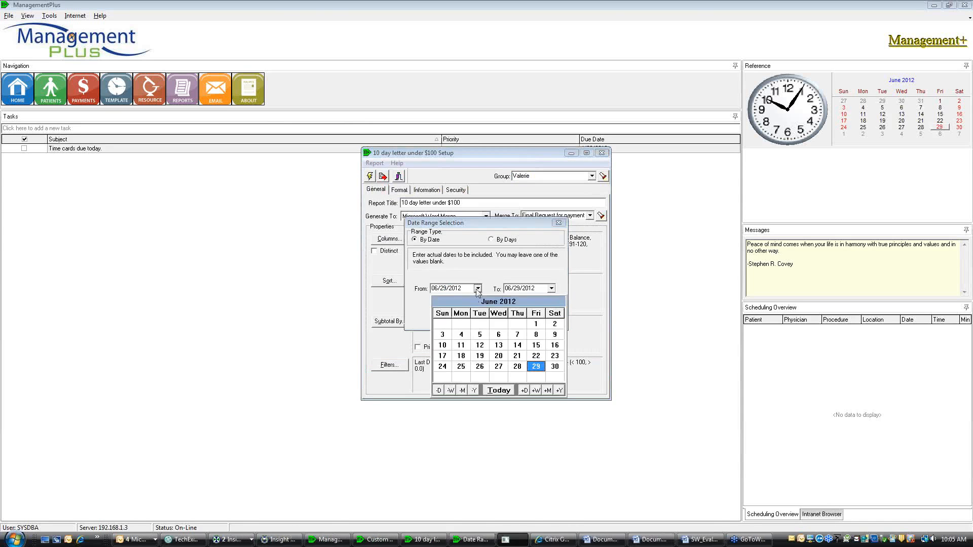
pyautogui.click(462, 390)
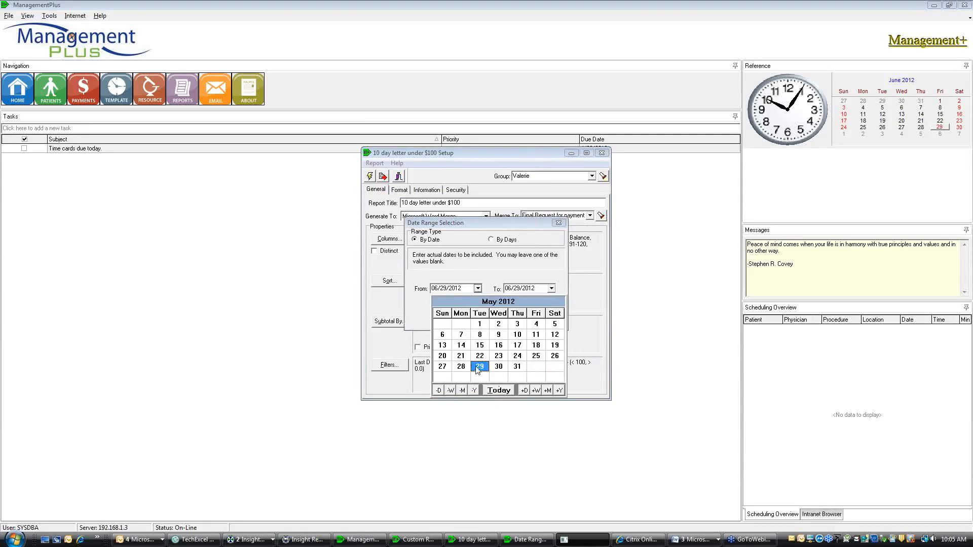
pyautogui.click(479, 324)
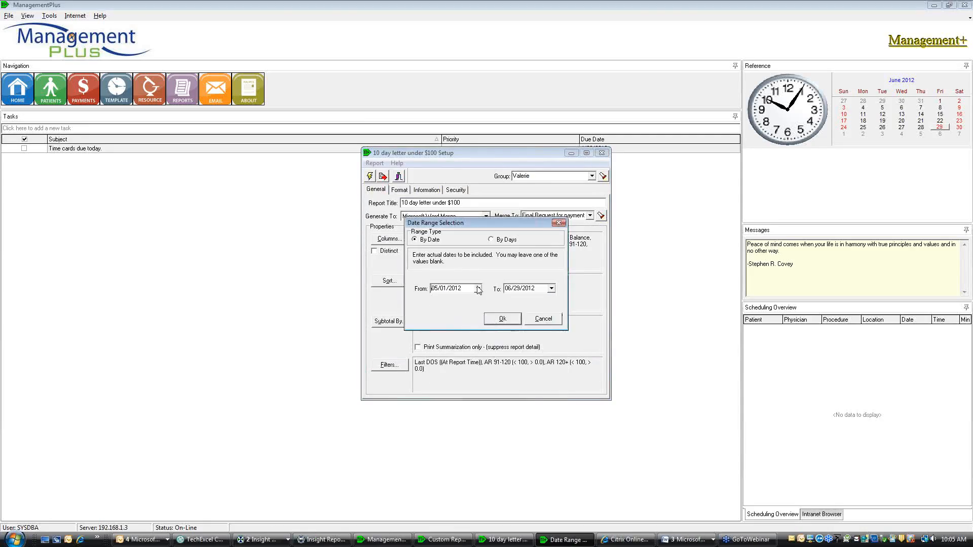
pyautogui.click(477, 289)
pyautogui.click(480, 324)
pyautogui.click(504, 321)
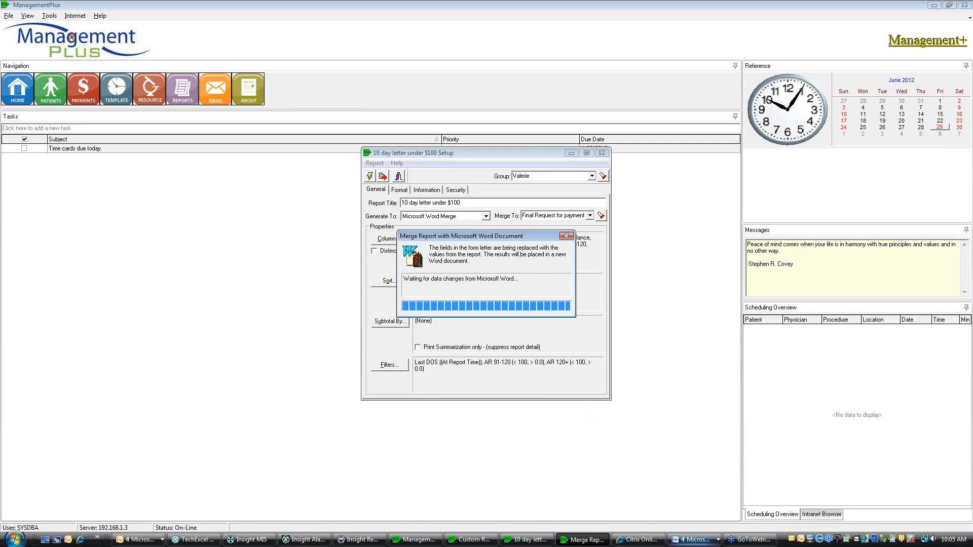
# - Switch to Microsoft Word and review the merged letters in Wrd6056.doc
pyautogui.click(694, 540)
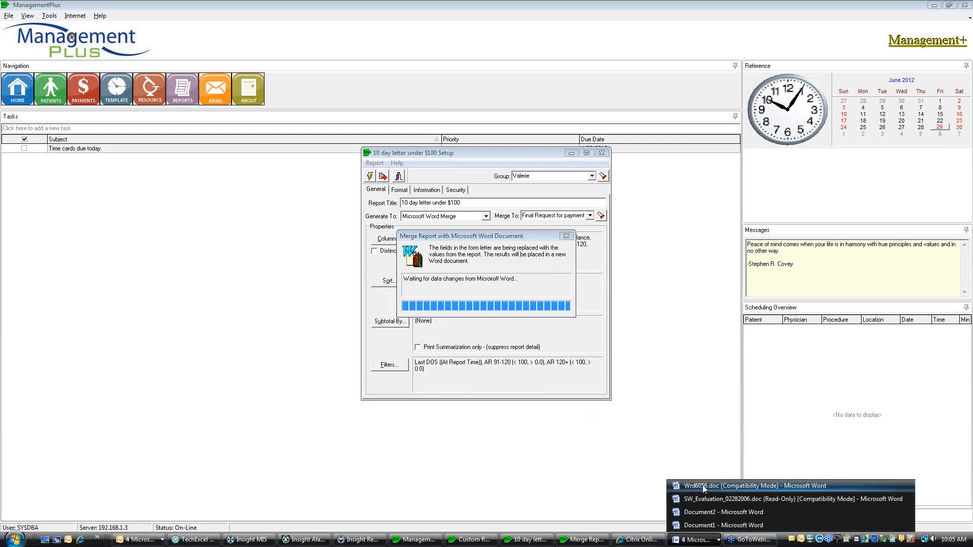
pyautogui.click(701, 486)
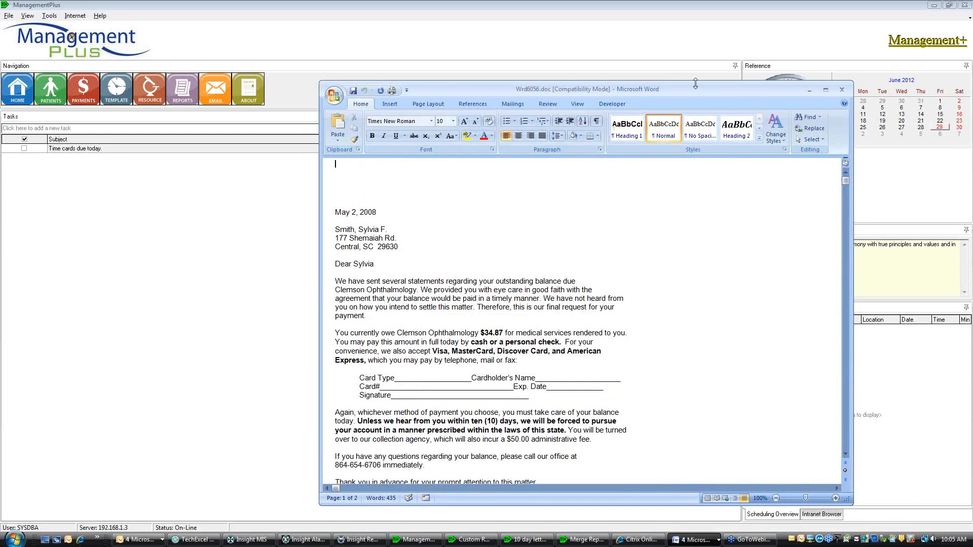
pyautogui.moveTo(691, 89); pyautogui.dragTo(470, 37)
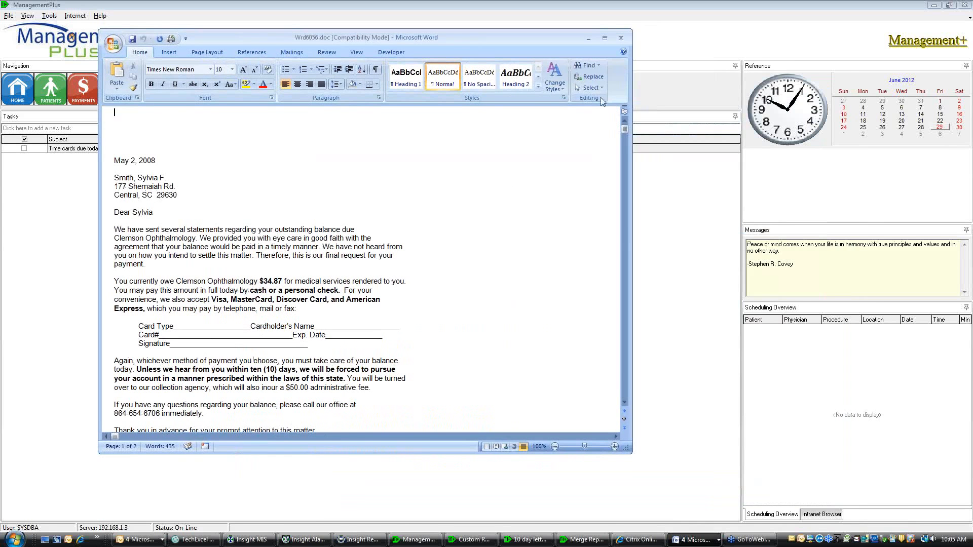
pyautogui.moveTo(623, 121); pyautogui.dragTo(614, 196)
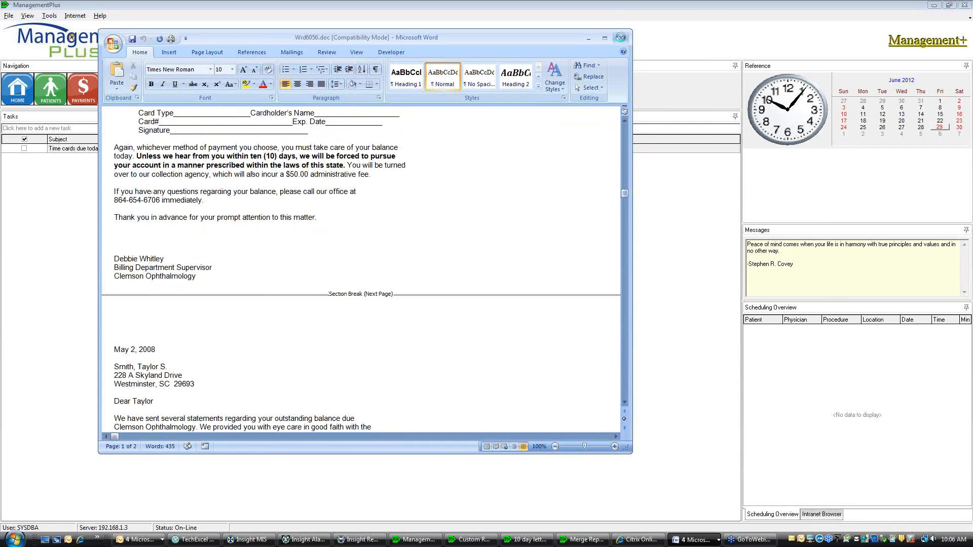
# - Close the merged letter document, the report setup and the Custom Reporting window
pyautogui.click(620, 39)
pyautogui.click(602, 155)
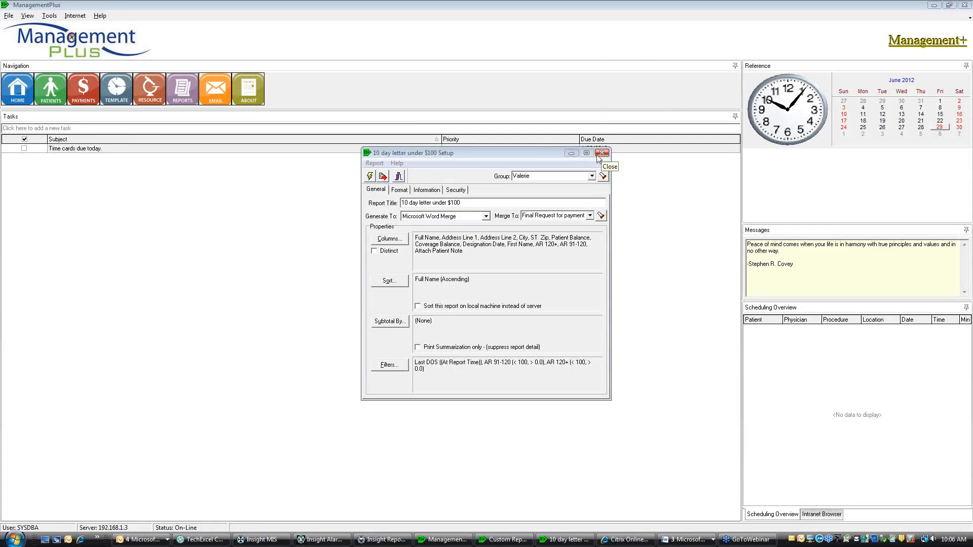
pyautogui.click(603, 155)
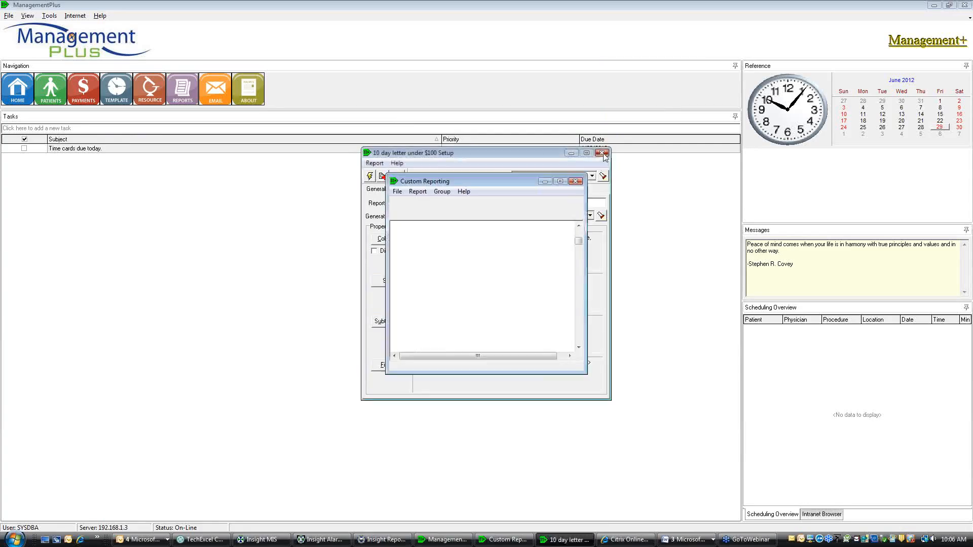
pyautogui.click(576, 182)
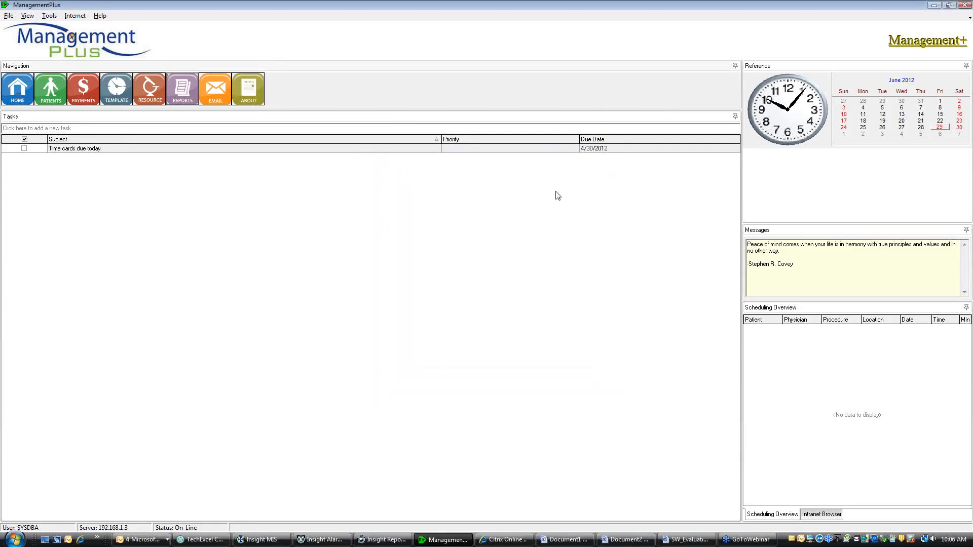
# - Find the first letter's recipient by partial last and first name, check the patient record's notes, and close it ignoring the incomplete required fields
pyautogui.click(49, 91)
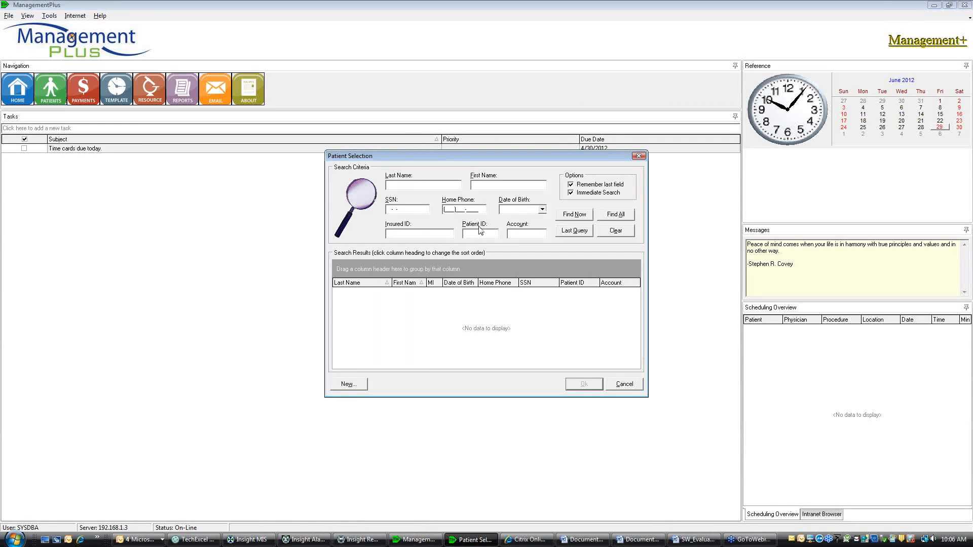
pyautogui.write('smi')
pyautogui.press('Tab')
pyautogui.write('syl')
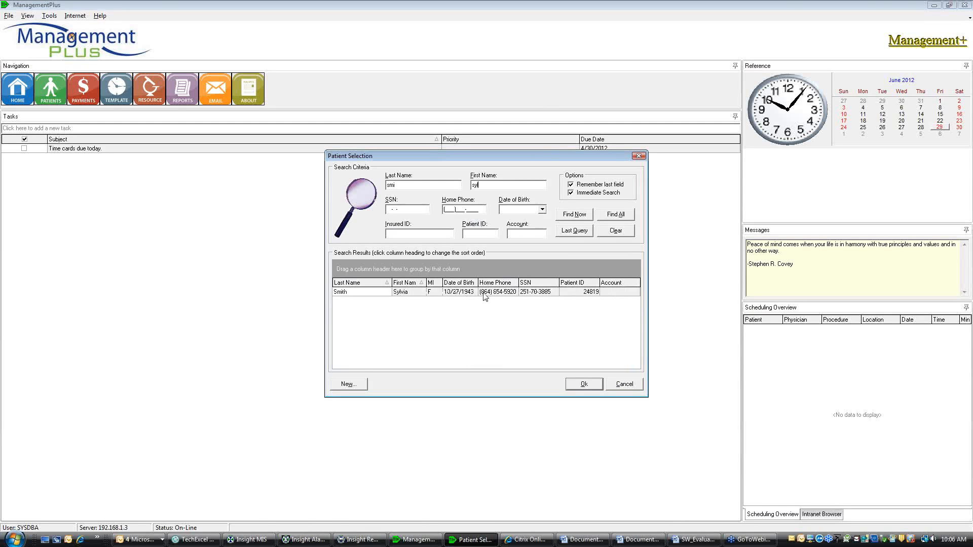
pyautogui.click(486, 293)
pyautogui.click(591, 387)
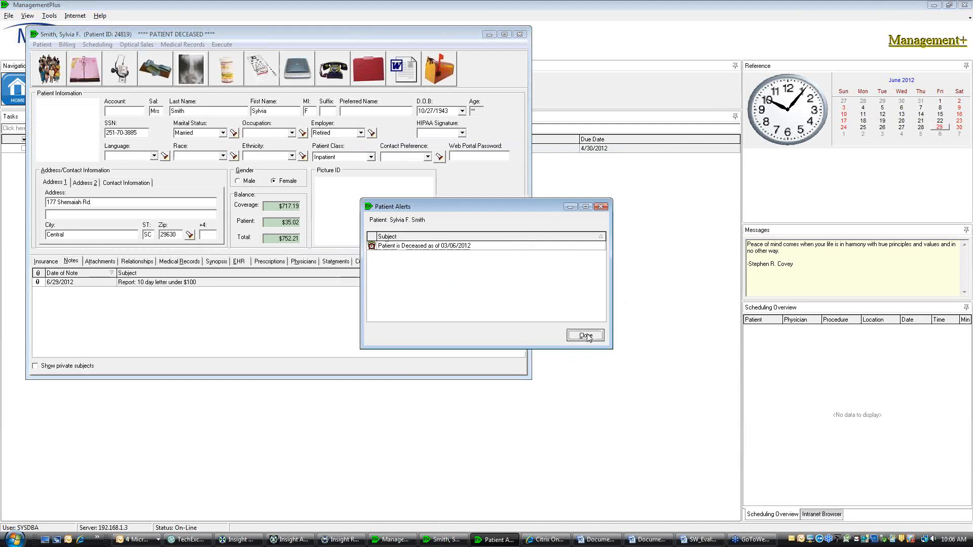
pyautogui.click(589, 337)
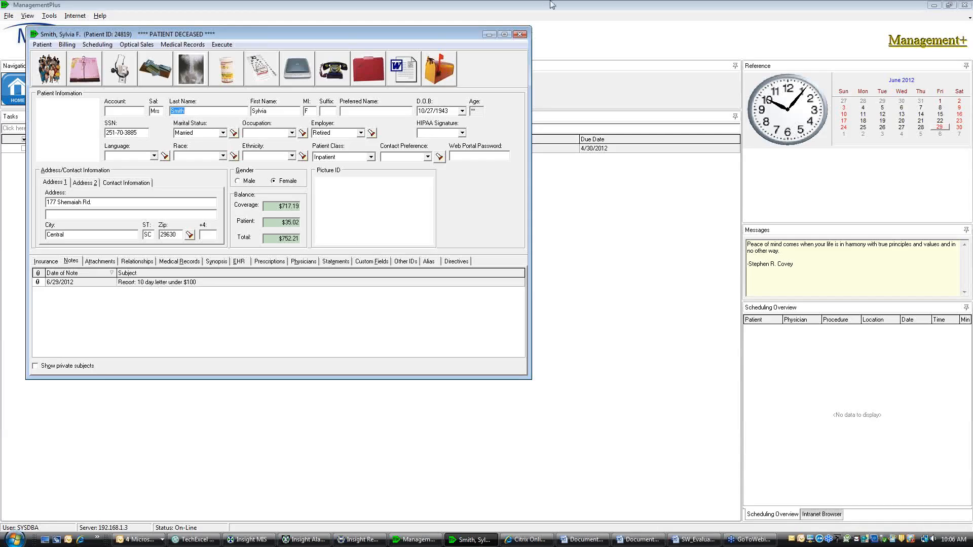
pyautogui.click(520, 35)
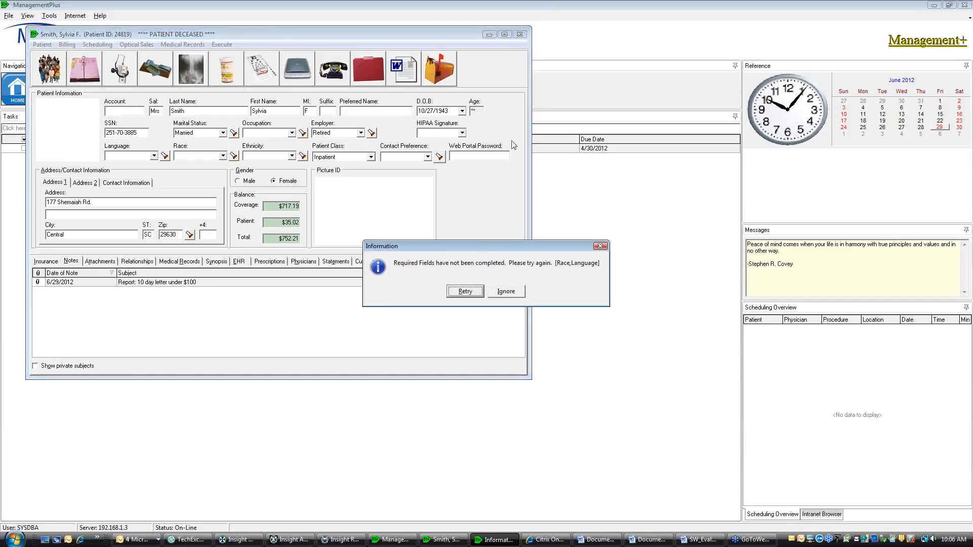
pyautogui.click(512, 294)
# - Return to Custom Reporting and reopen the "10 day letter under $100" report for editing
pyautogui.click(181, 94)
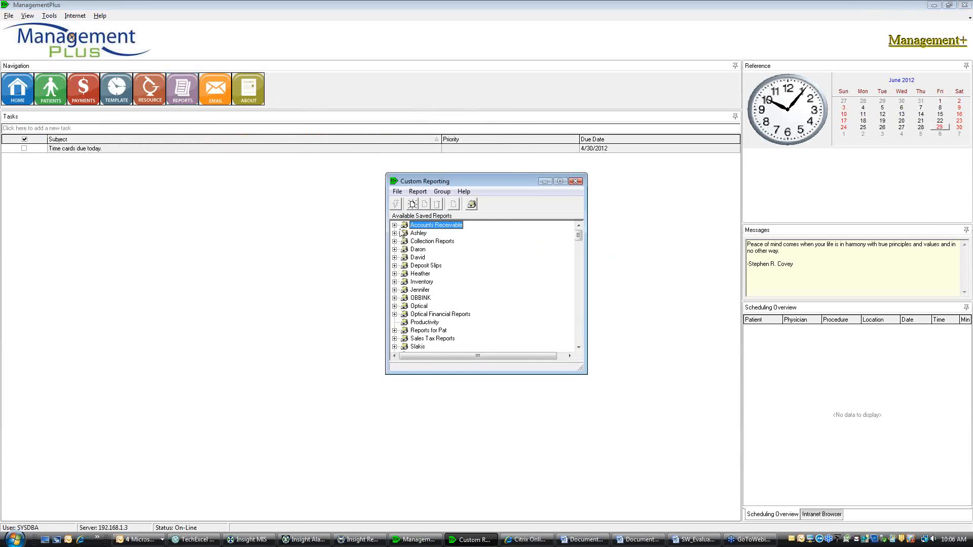
pyautogui.click(414, 205)
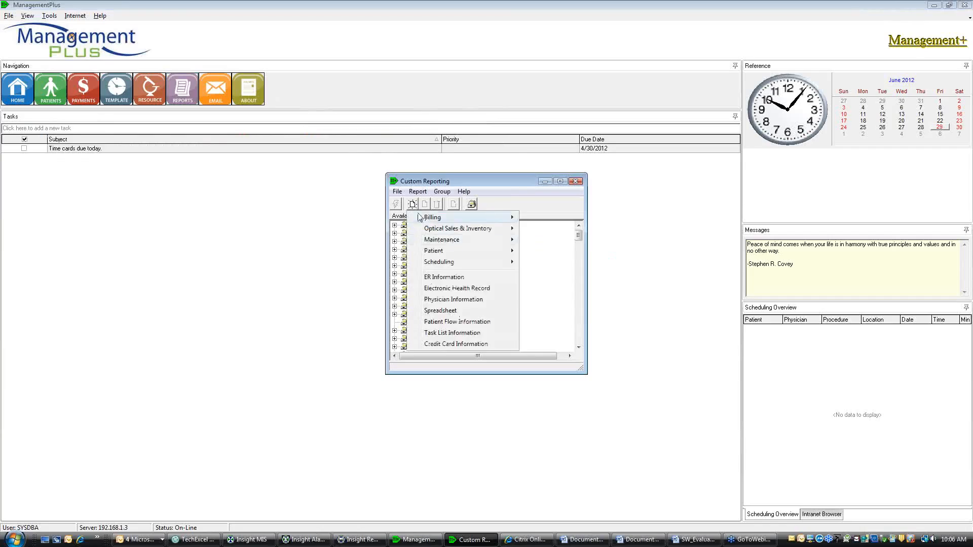
pyautogui.click(455, 285)
pyautogui.click(577, 251)
pyautogui.moveTo(575, 249); pyautogui.dragTo(574, 247)
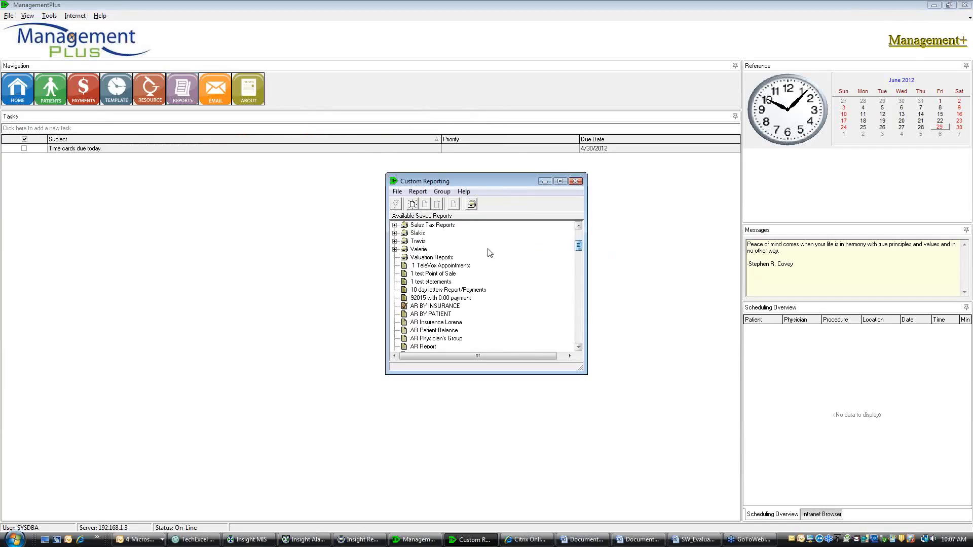
pyautogui.click(394, 249)
pyautogui.doubleClick(434, 233)
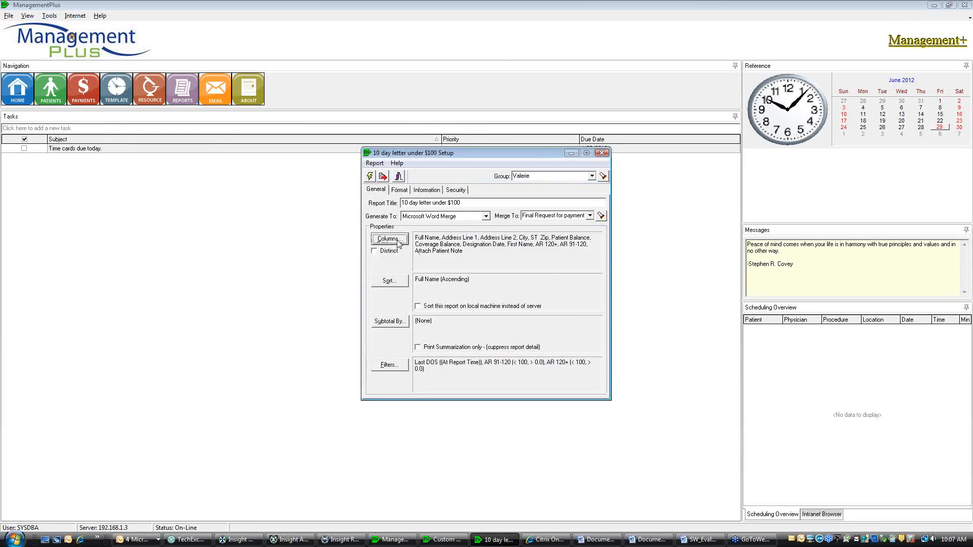
# - Open the report's column selection and examine the available Patient columns and the description of the Attach Patient Note column
pyautogui.click(397, 242)
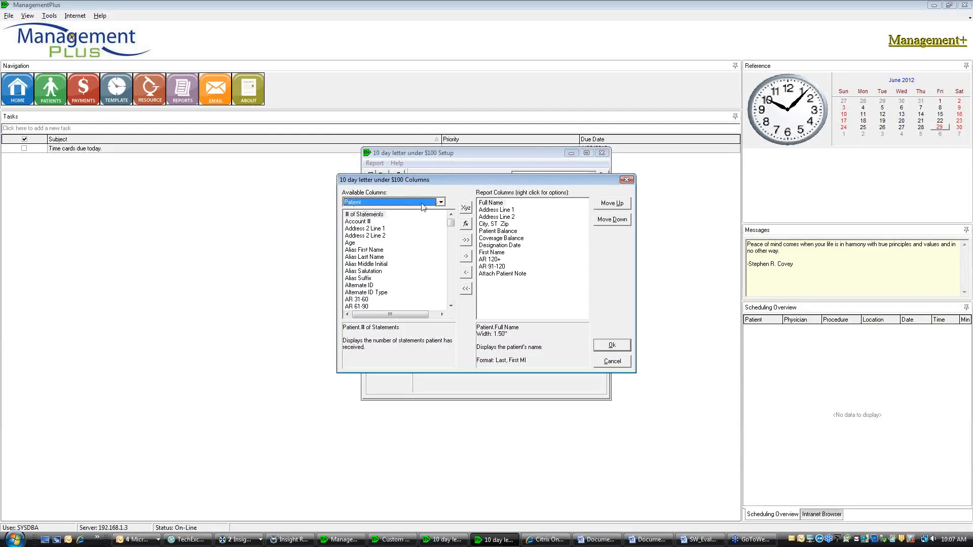
pyautogui.click(438, 203)
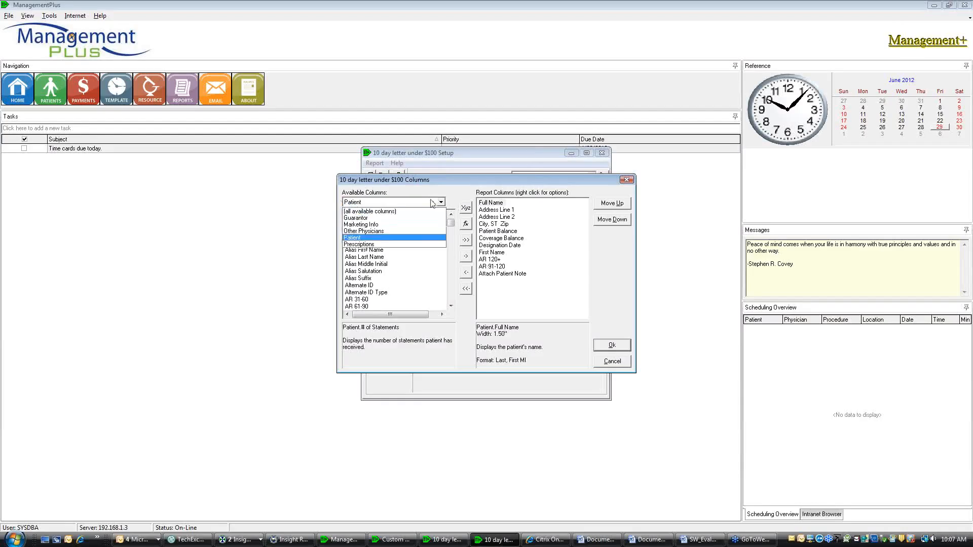
pyautogui.click(358, 237)
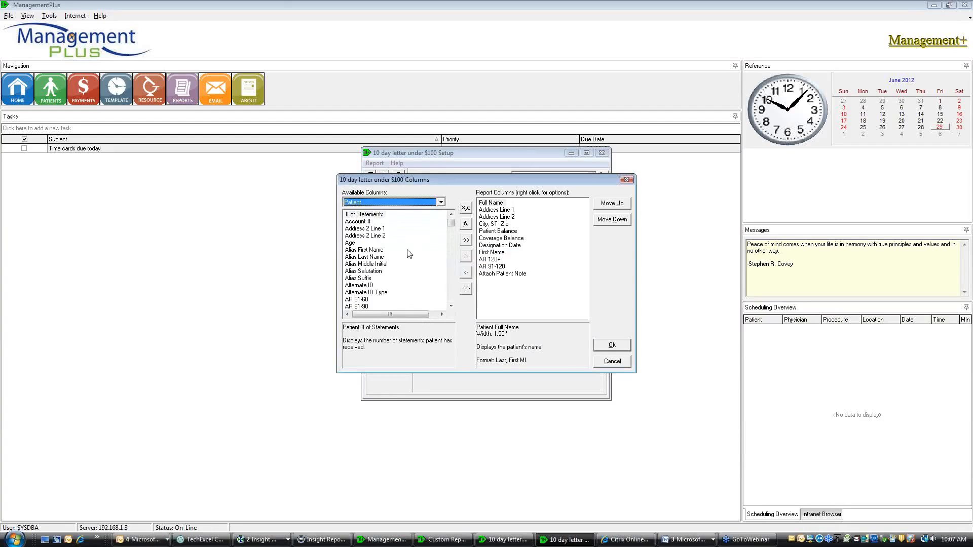
pyautogui.click(450, 306)
pyautogui.click(451, 306)
pyautogui.click(451, 306)
pyautogui.click(450, 306)
pyautogui.click(451, 306)
pyautogui.click(451, 306)
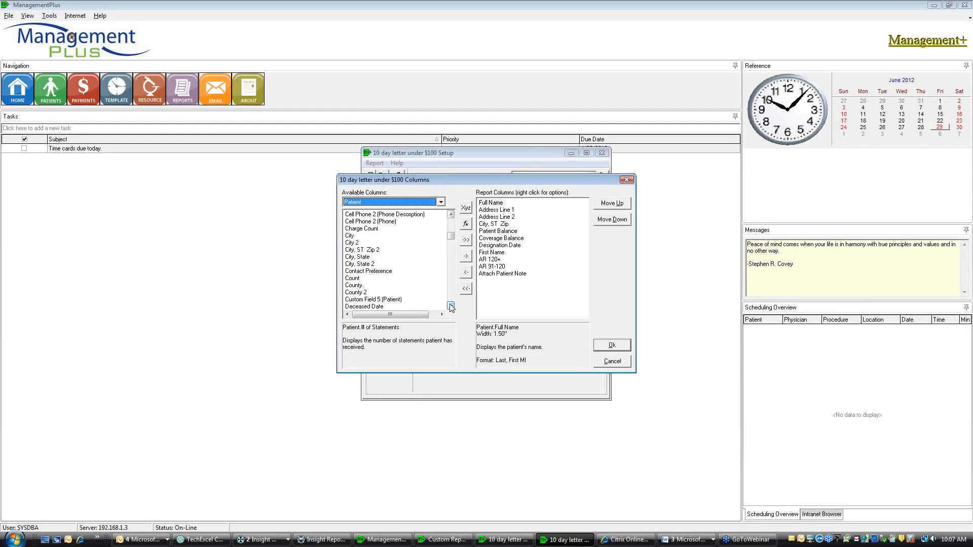
pyautogui.click(450, 215)
pyautogui.click(451, 215)
pyautogui.scroll(3, 451, 218)
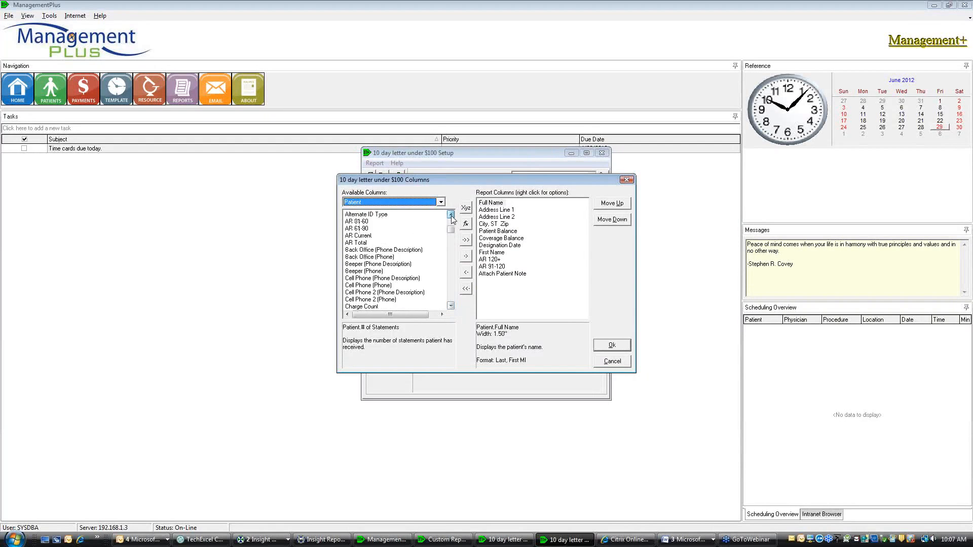
pyautogui.click(491, 275)
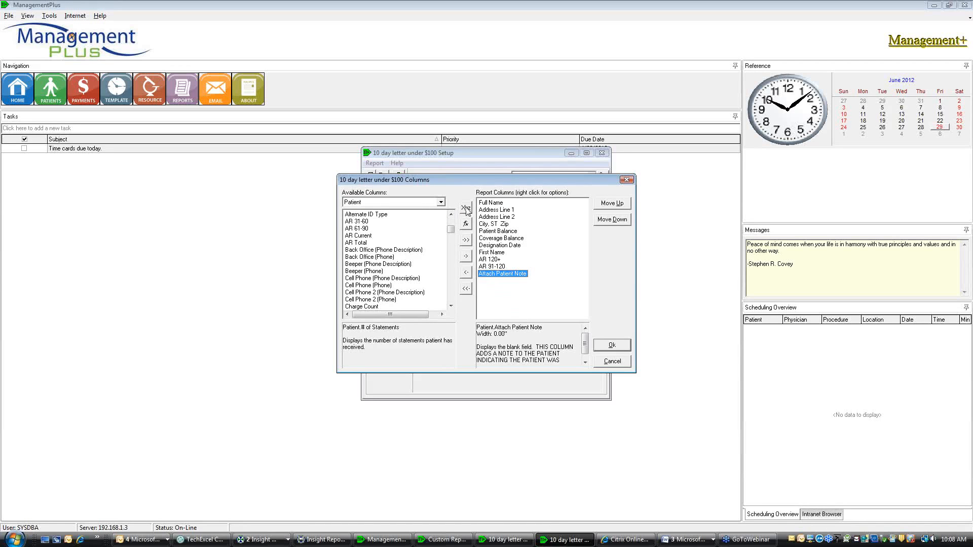
# - Examine the blank static column definition for the report and cancel it
pyautogui.click(466, 209)
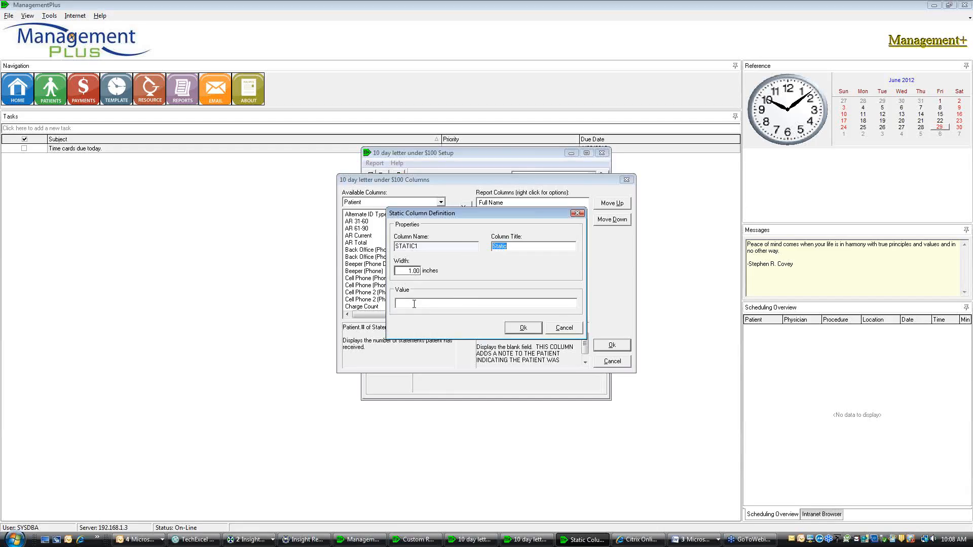
pyautogui.click(560, 328)
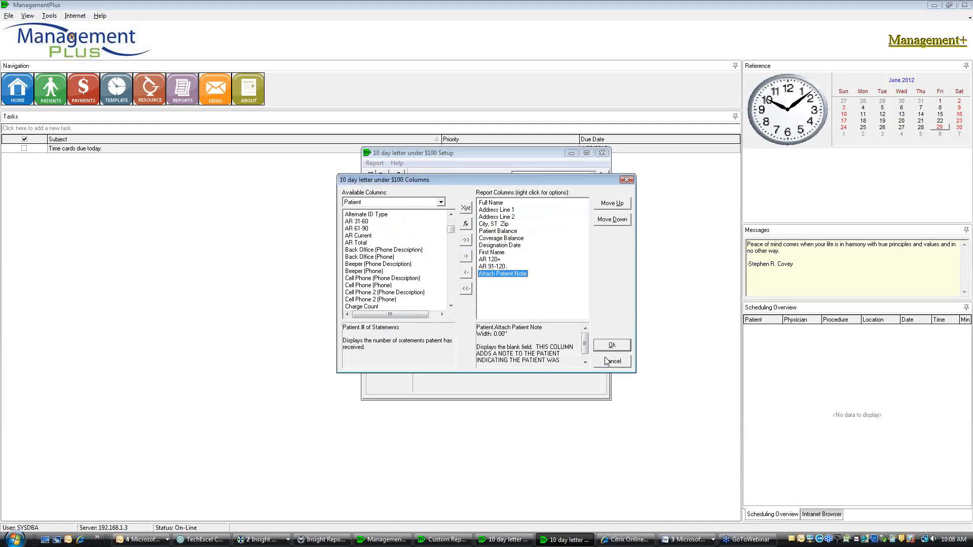
# - Define a sample calculated column as AR 120+ minus AR 91-120, and discard it
pyautogui.click(466, 225)
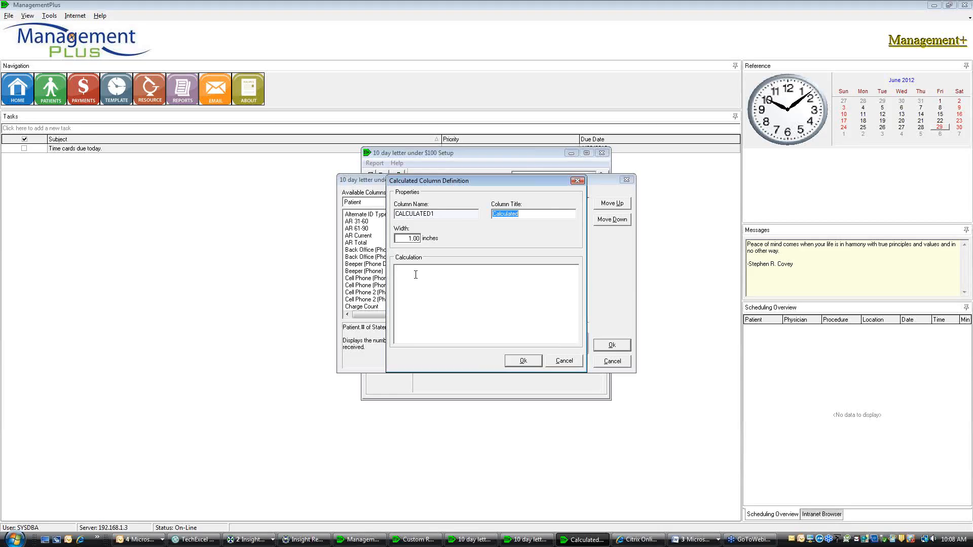
pyautogui.rightClick(415, 275)
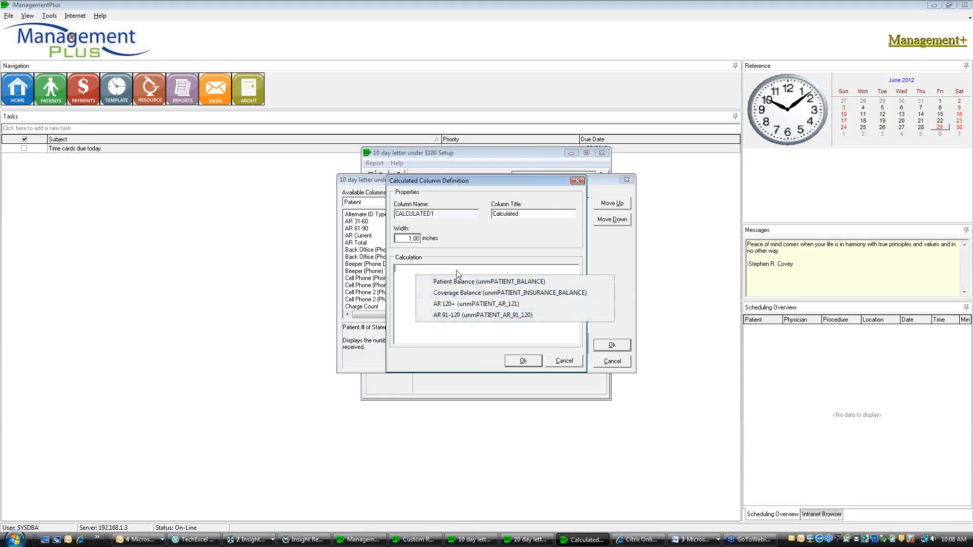
pyautogui.click(460, 305)
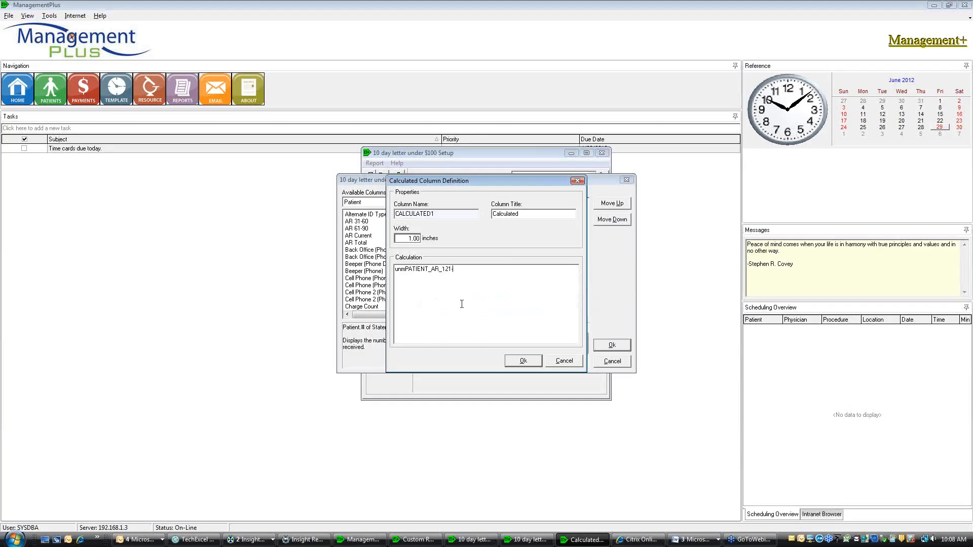
pyautogui.write('-')
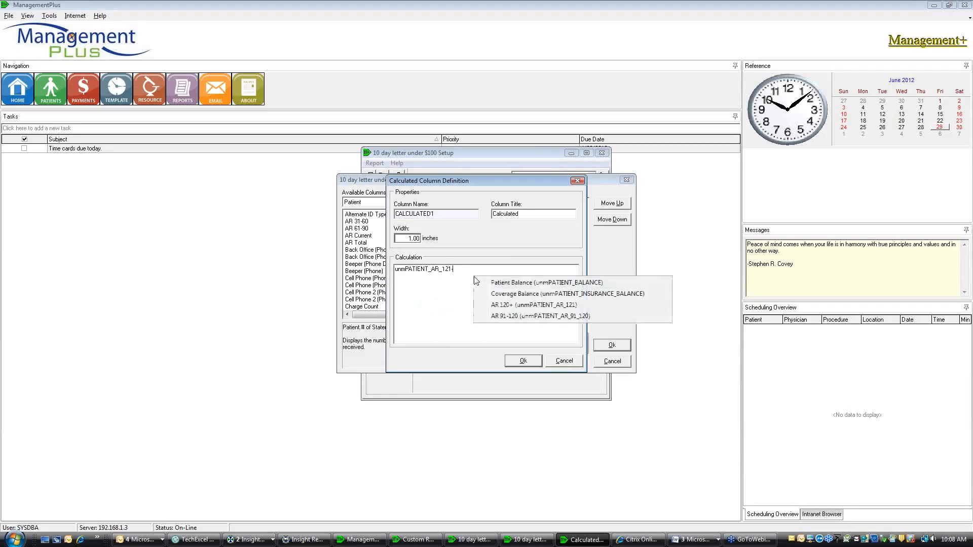
pyautogui.click(508, 316)
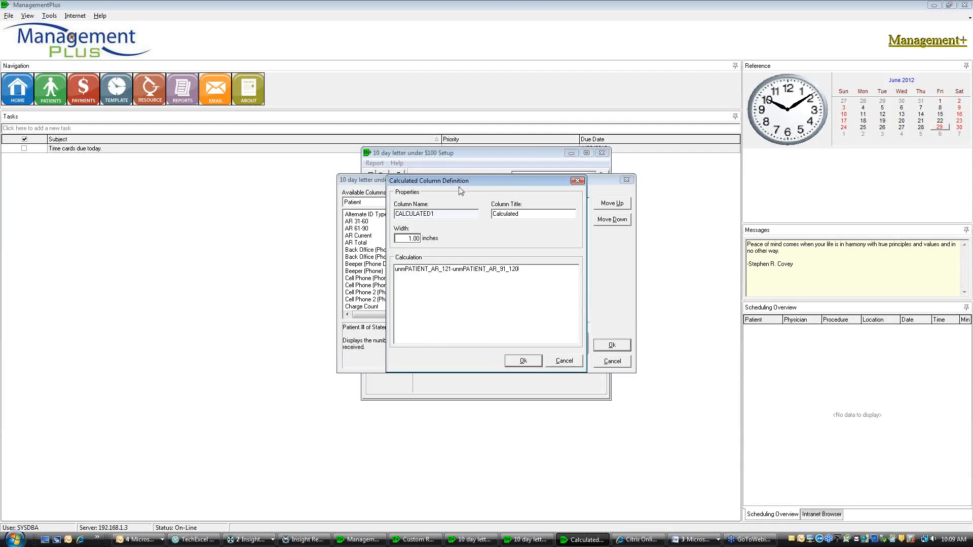
pyautogui.click(565, 361)
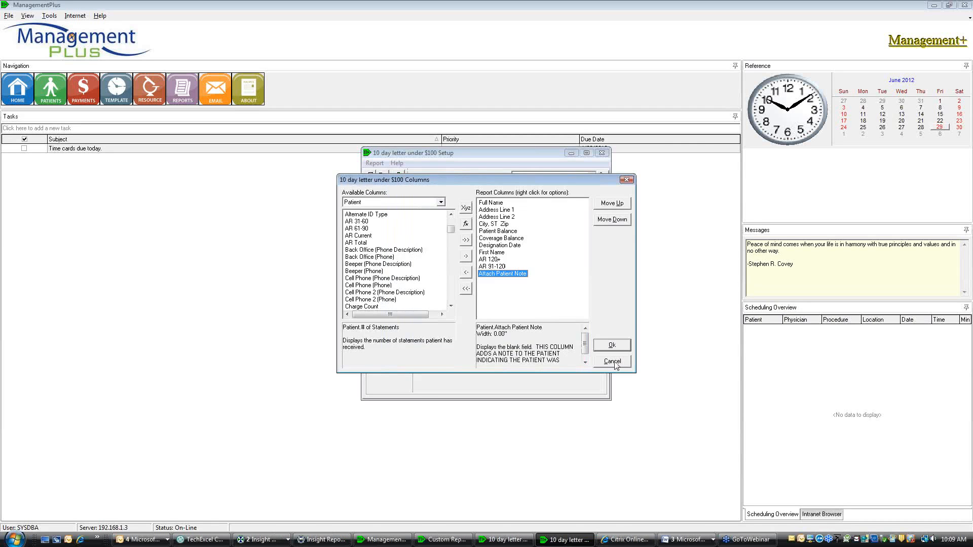
# - Close the column selection and setup of the 10 day letter report, and open the "AR by Coverage - Detail" report for editing
pyautogui.click(611, 346)
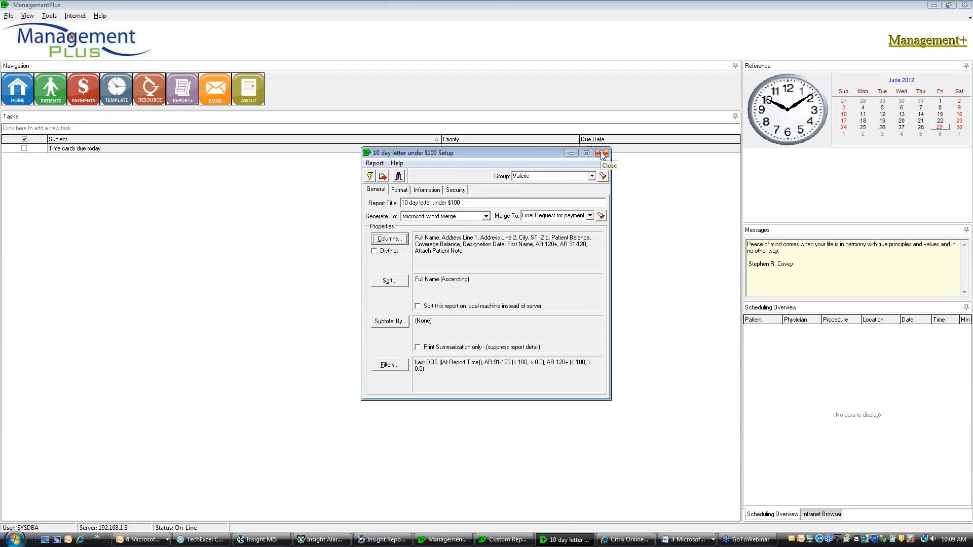
pyautogui.click(603, 154)
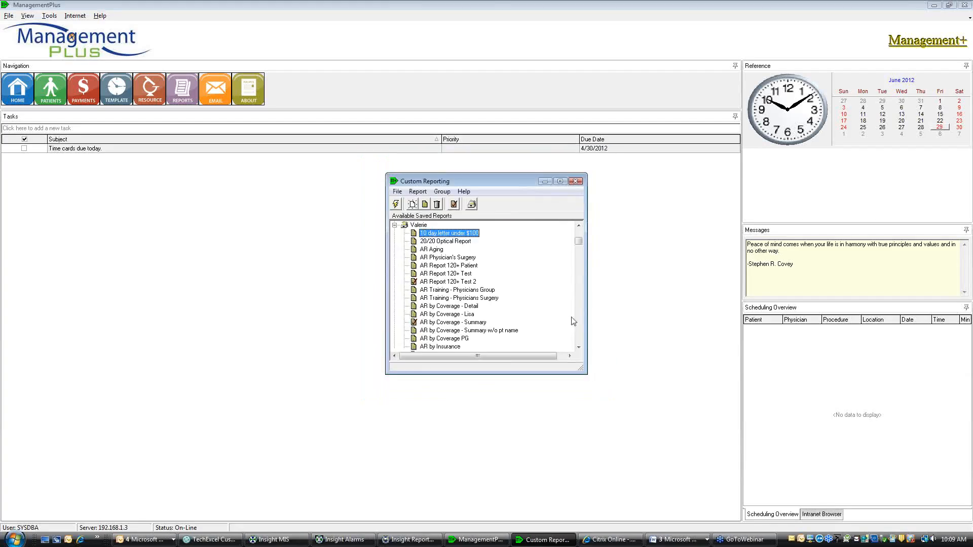
pyautogui.click(578, 348)
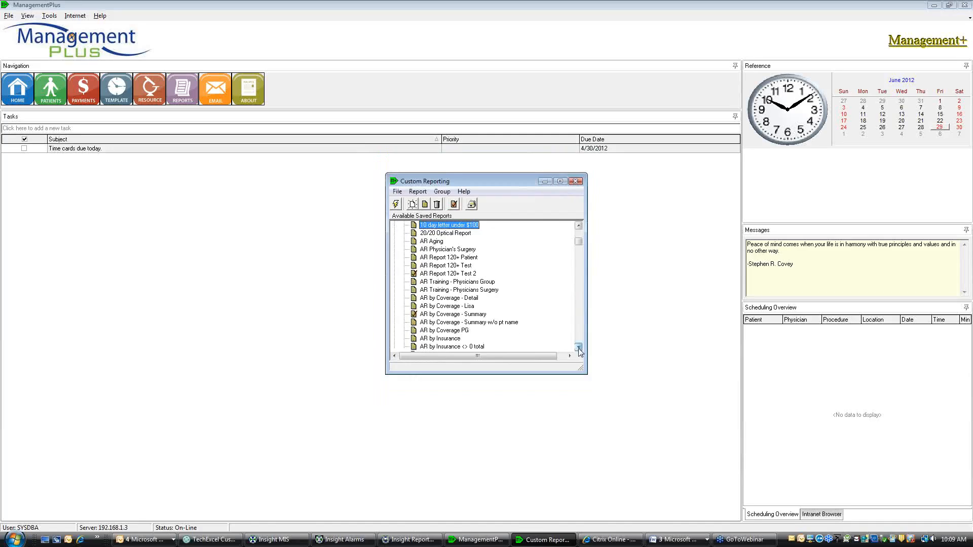
pyautogui.doubleClick(447, 301)
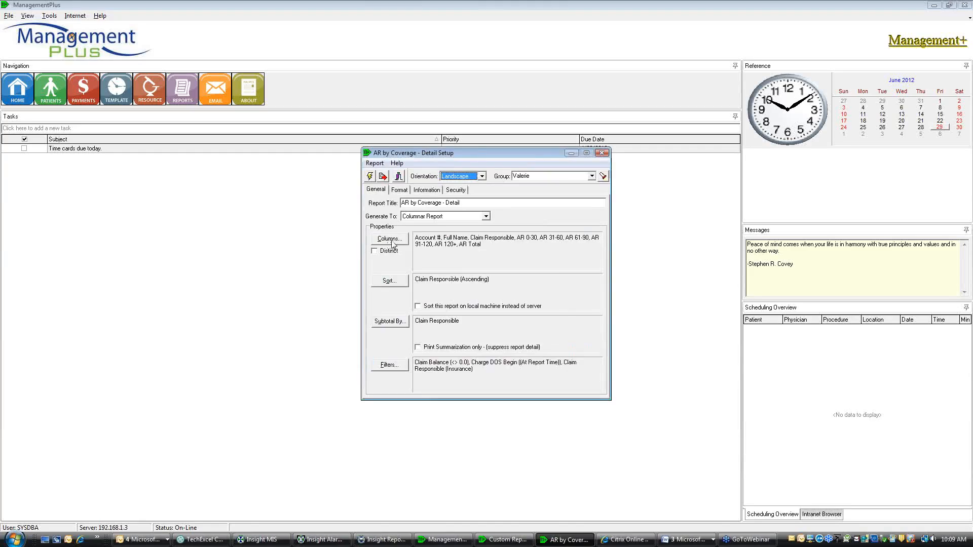
# - Add a calculated report column titled "Past Due" that subtracts AR 0-30 from AR Total, and accept the column selection
pyautogui.click(390, 239)
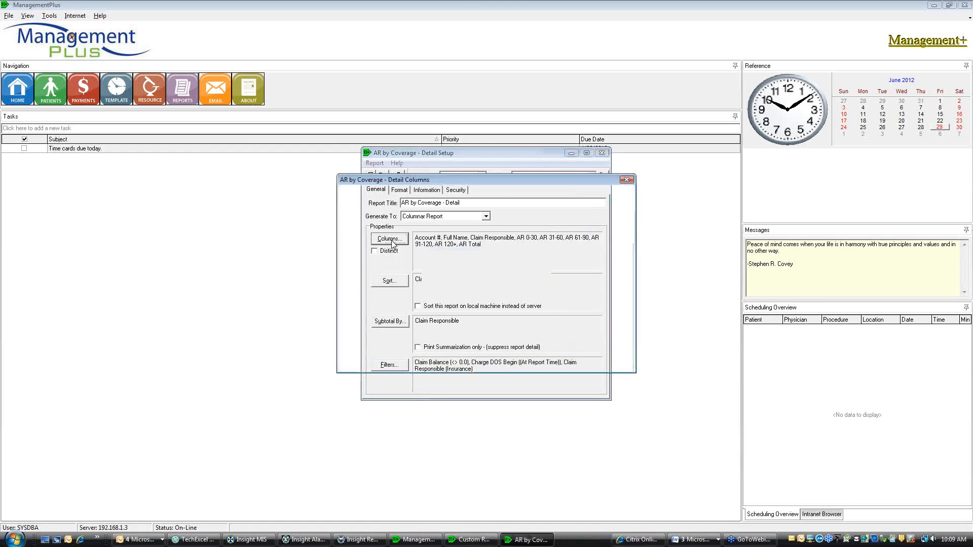
pyautogui.click(466, 224)
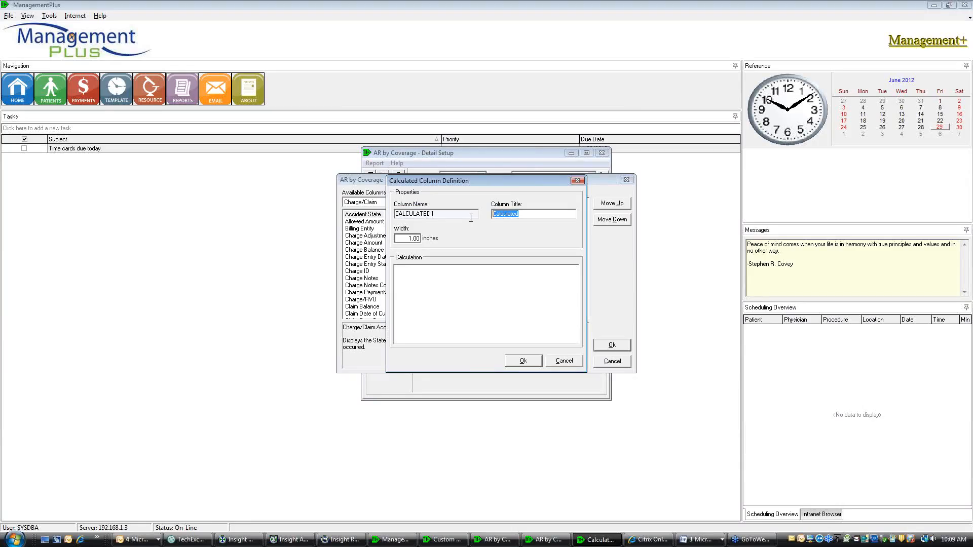
pyautogui.write('0')
pyautogui.write('Past Due')
pyautogui.rightClick(410, 286)
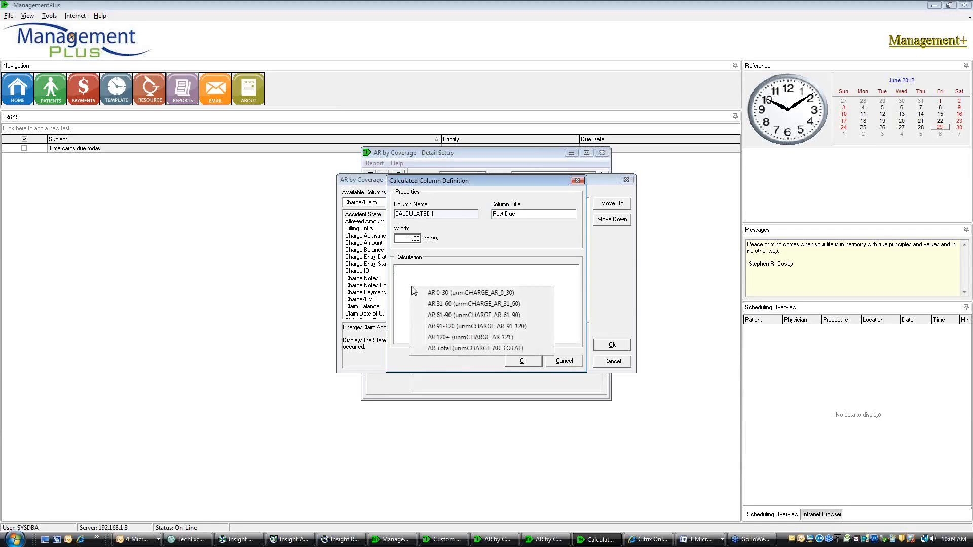
pyautogui.click(437, 349)
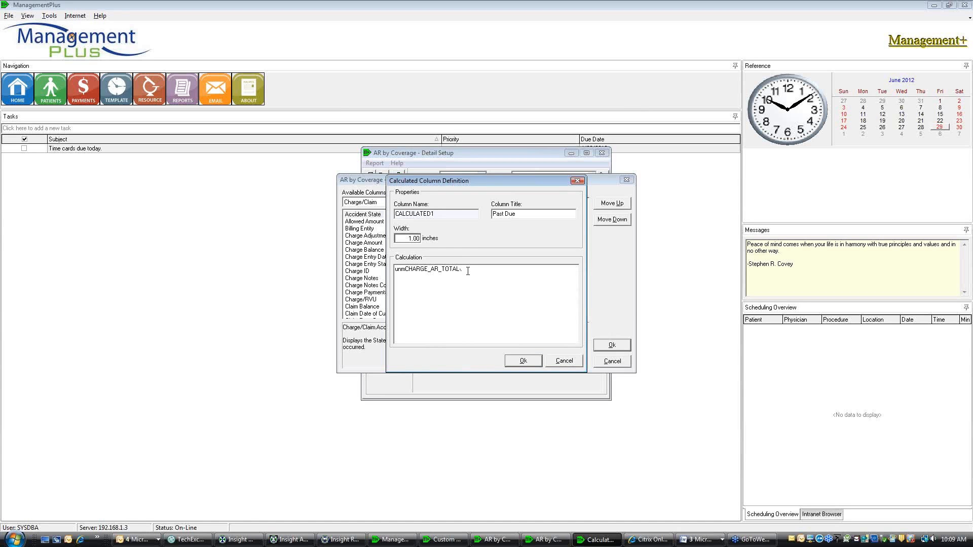
pyautogui.click(493, 278)
pyautogui.click(522, 361)
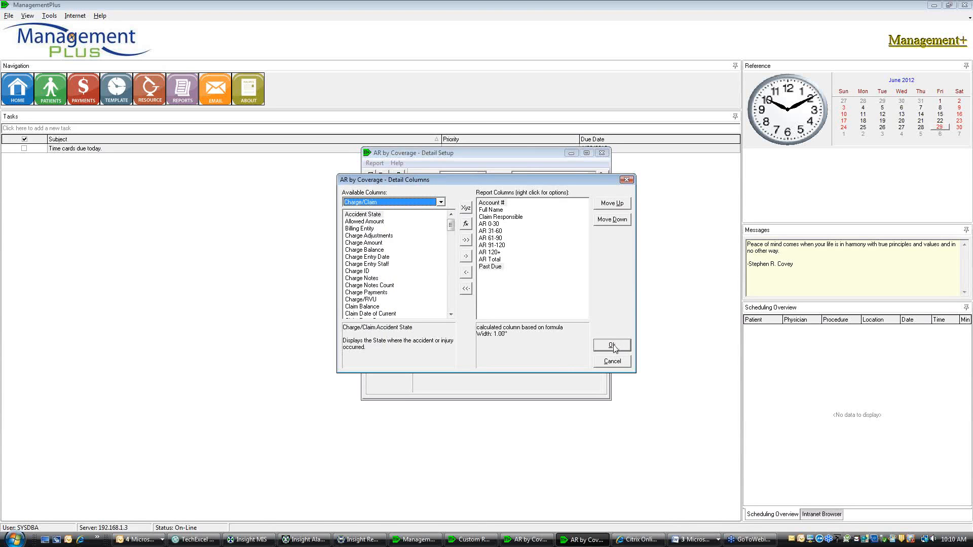
pyautogui.click(613, 346)
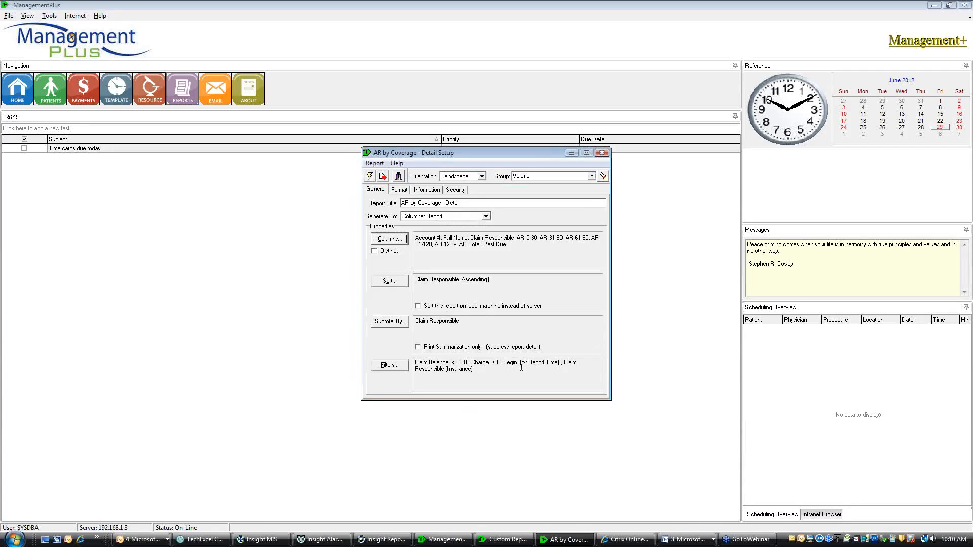
# - Run the report for dates 06/01/2011 to 06/29/2012, with AR calculated by date of service and AR end date 06/29/2012
pyautogui.click(370, 177)
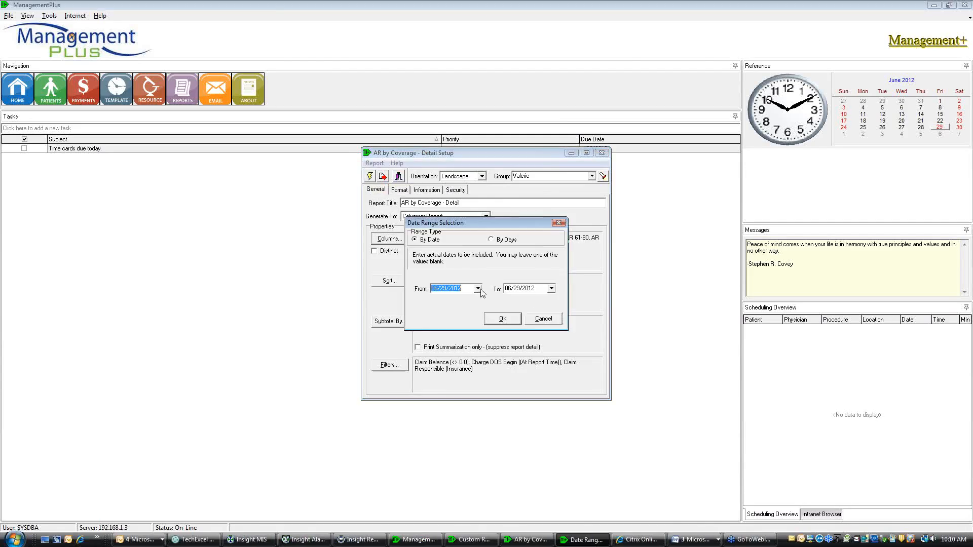
pyautogui.click(478, 288)
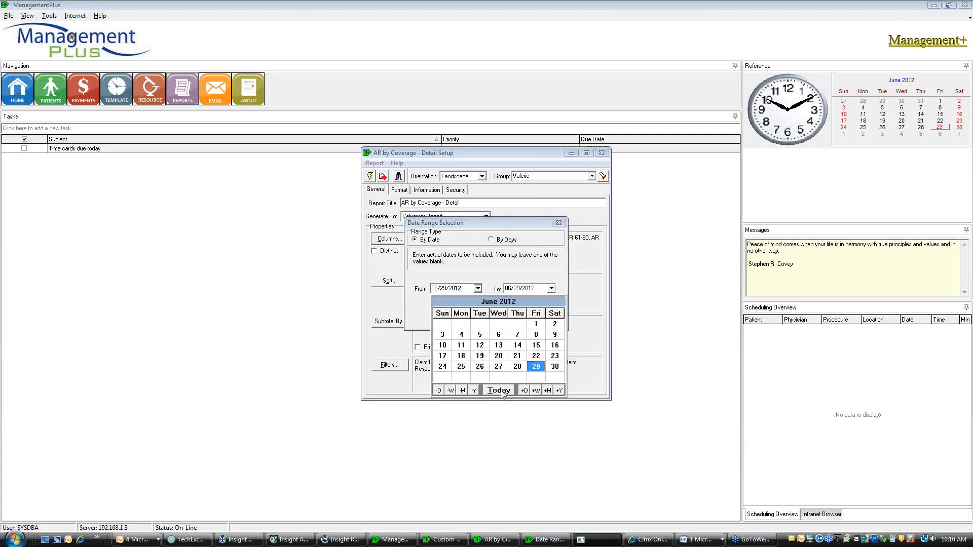
pyautogui.click(475, 393)
pyautogui.click(499, 325)
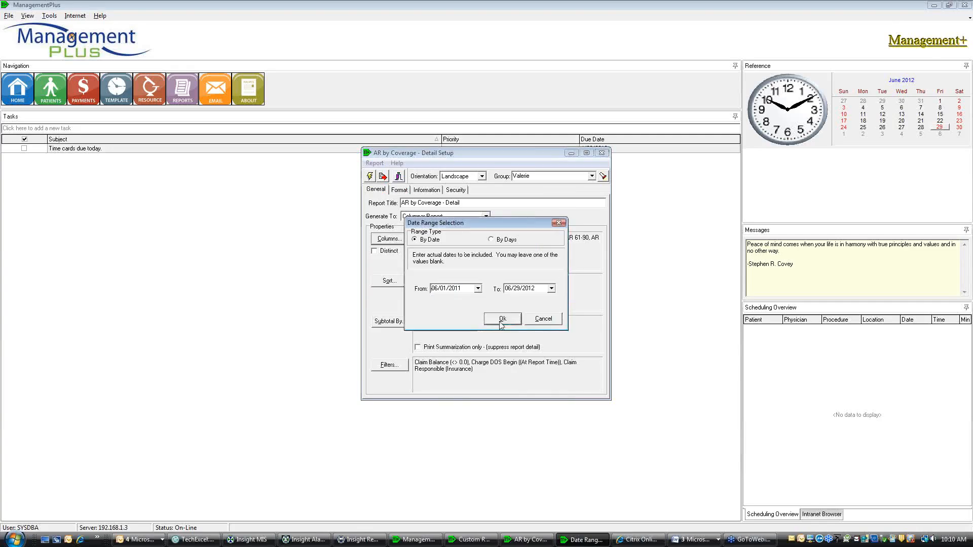
pyautogui.click(503, 321)
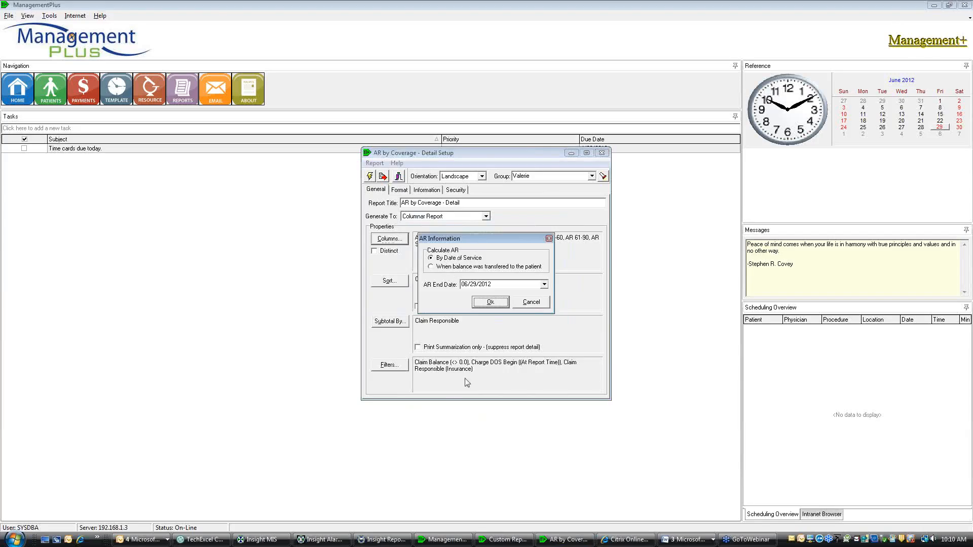
pyautogui.click(488, 304)
pyautogui.click(533, 250)
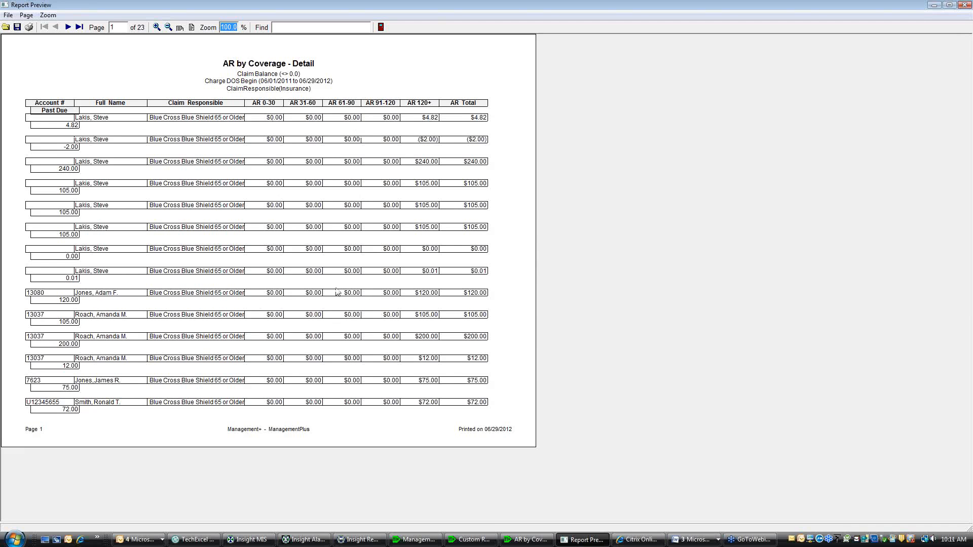
# - Review the Past Due values through page 3 of the report preview, and close the preview
pyautogui.click(68, 28)
pyautogui.click(68, 27)
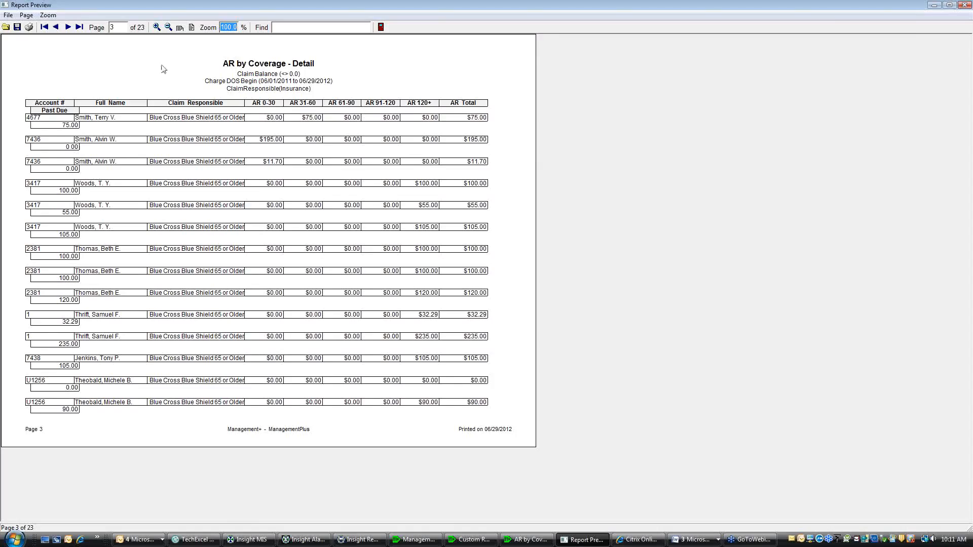
pyautogui.click(830, 27)
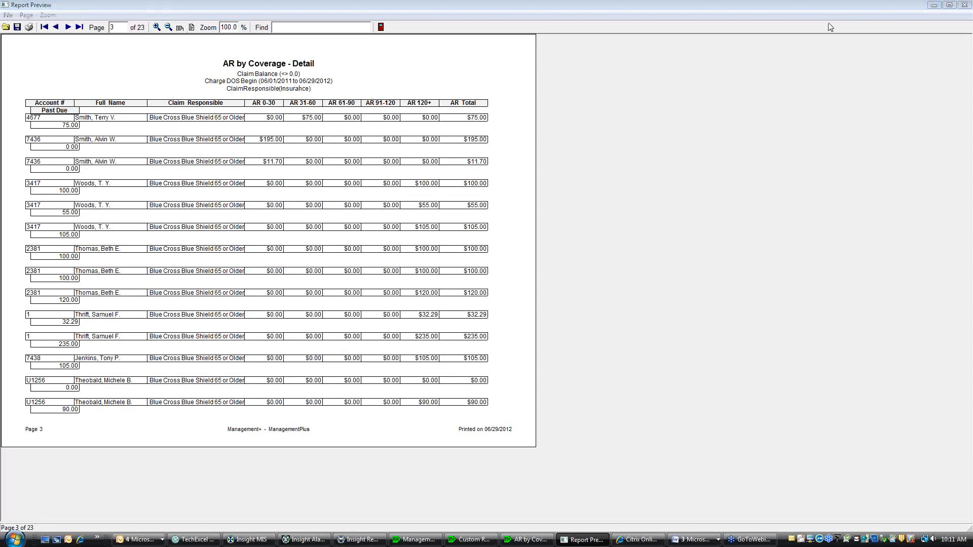
pyautogui.click(964, 5)
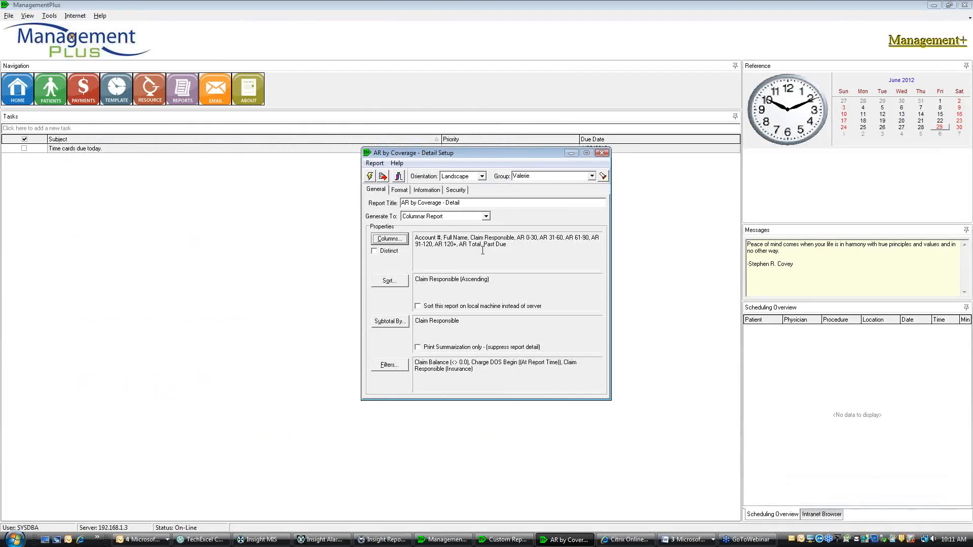
# - Regenerate the AR by Coverage - Detail preview using the date range 06/01/2011 to 06/29/2012 and the default AR settings
pyautogui.click(370, 178)
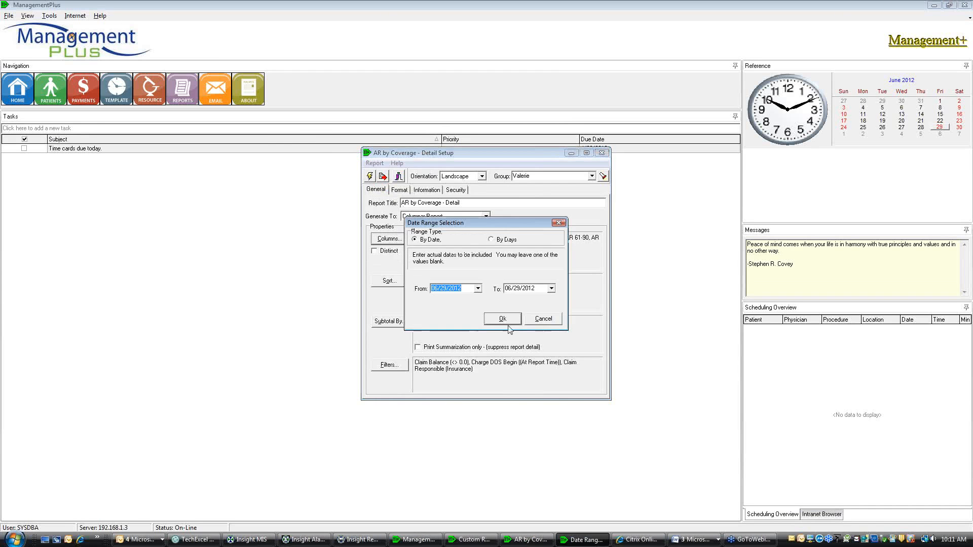
pyautogui.click(478, 288)
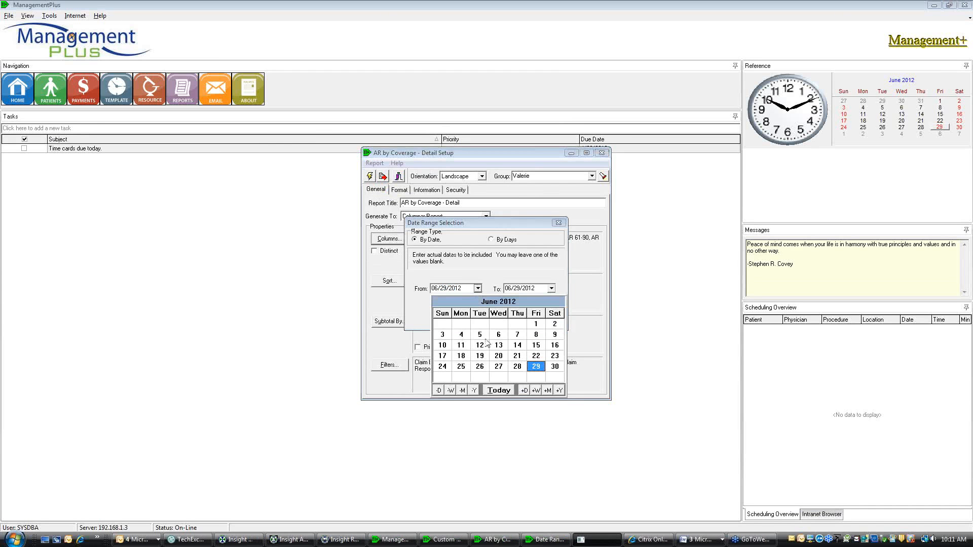
pyautogui.click(473, 390)
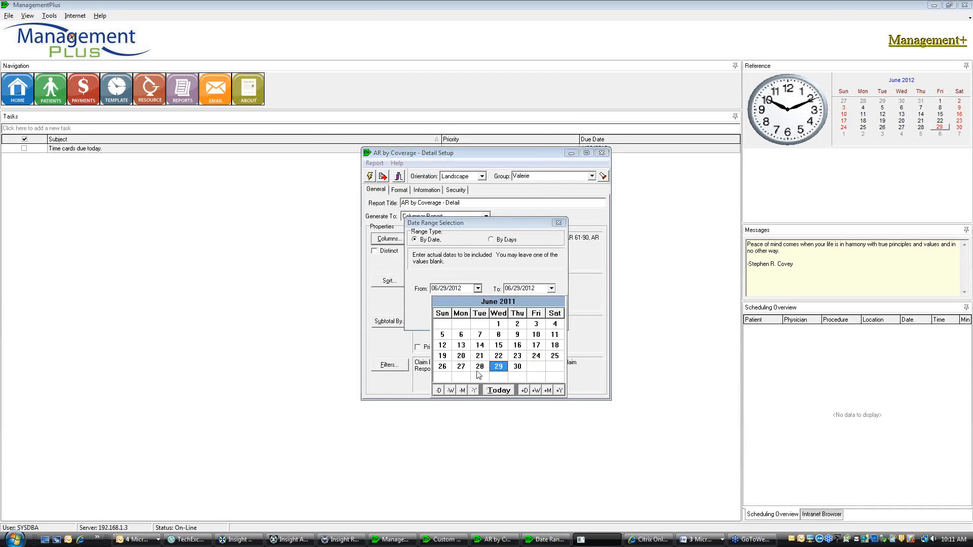
pyautogui.click(495, 324)
pyautogui.click(495, 320)
pyautogui.click(489, 303)
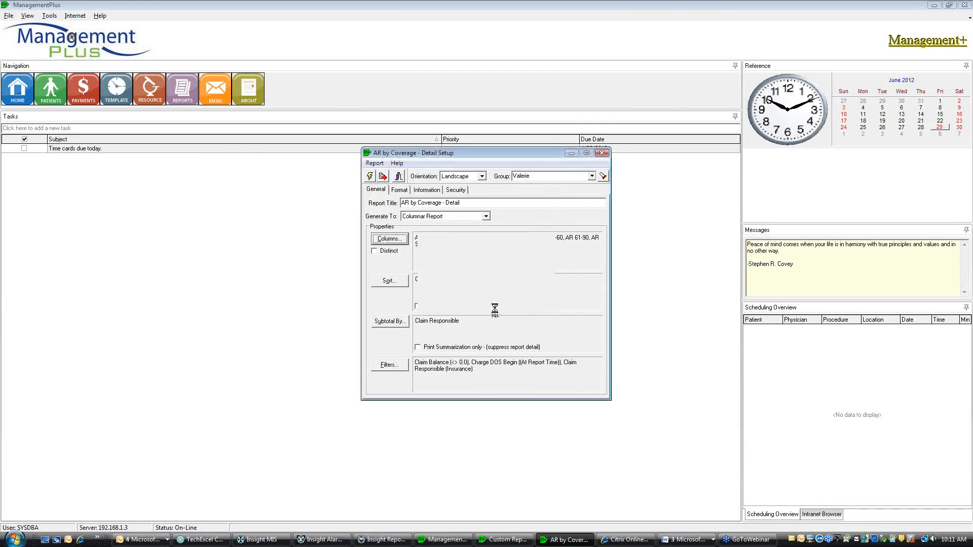
pyautogui.click(533, 249)
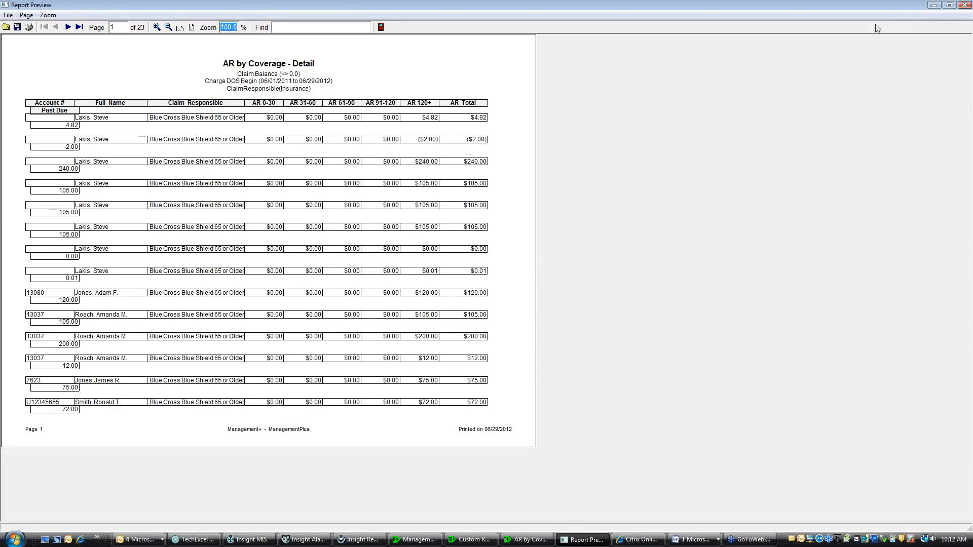
# - Look up a patient by last and first name, view the record's notes after dismissing the alert, and close the record
pyautogui.click(934, 6)
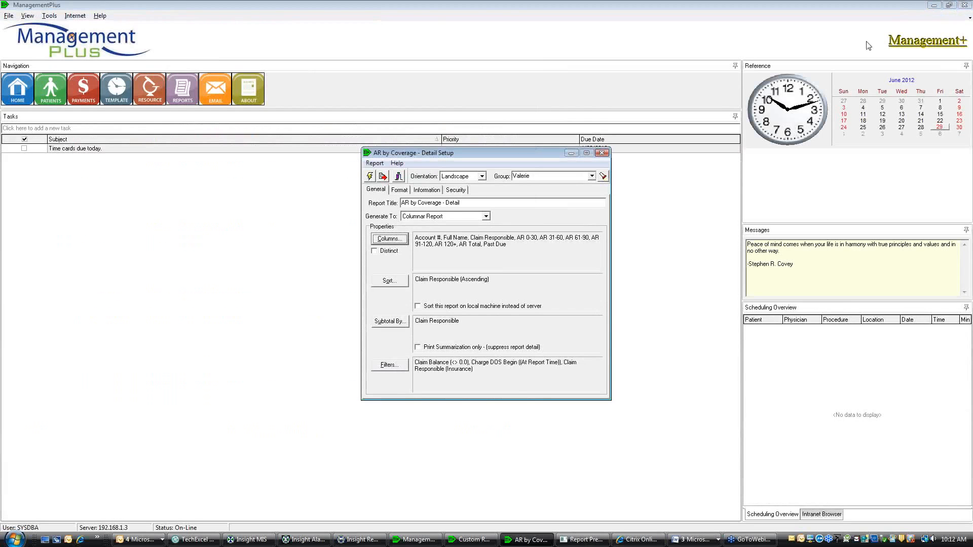
pyautogui.click(52, 95)
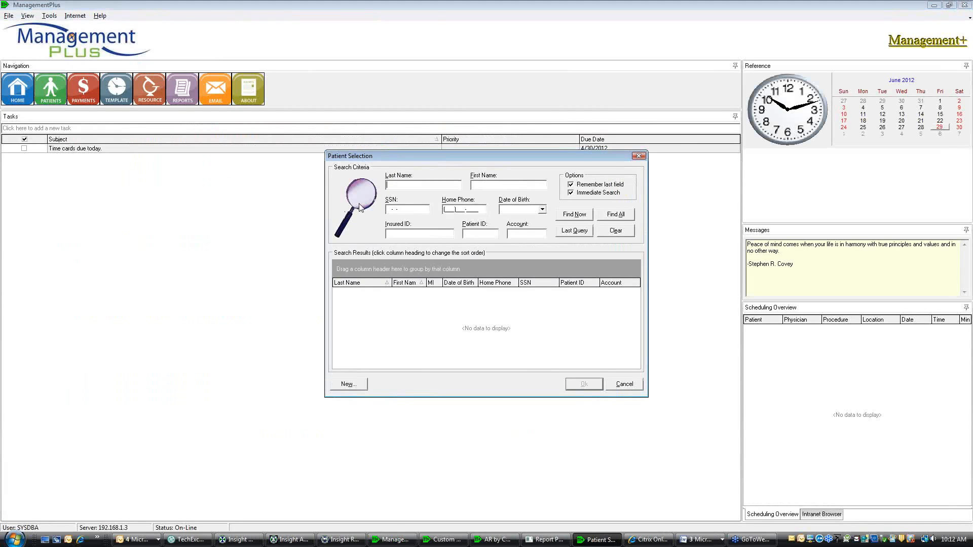
pyautogui.write('smi')
pyautogui.press('Tab')
pyautogui.write('syl')
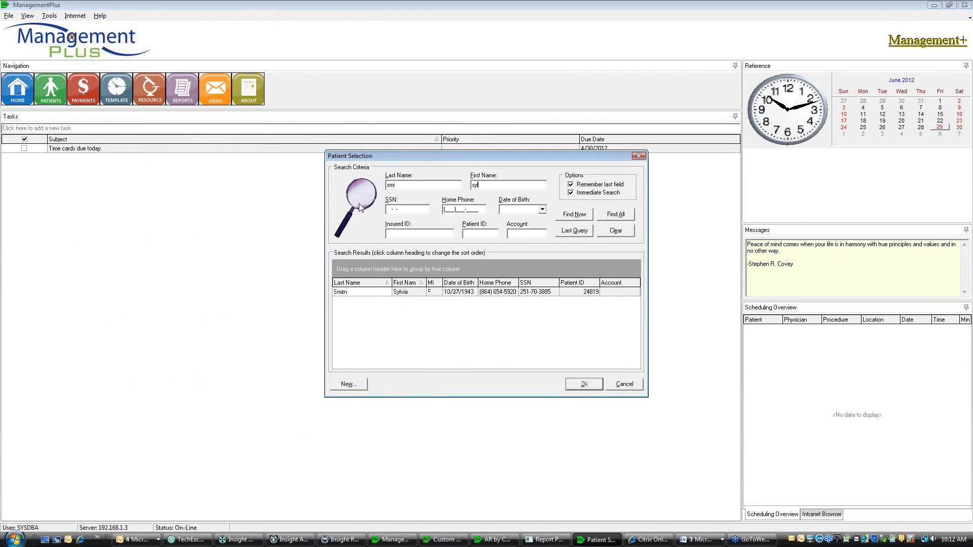
pyautogui.click(400, 293)
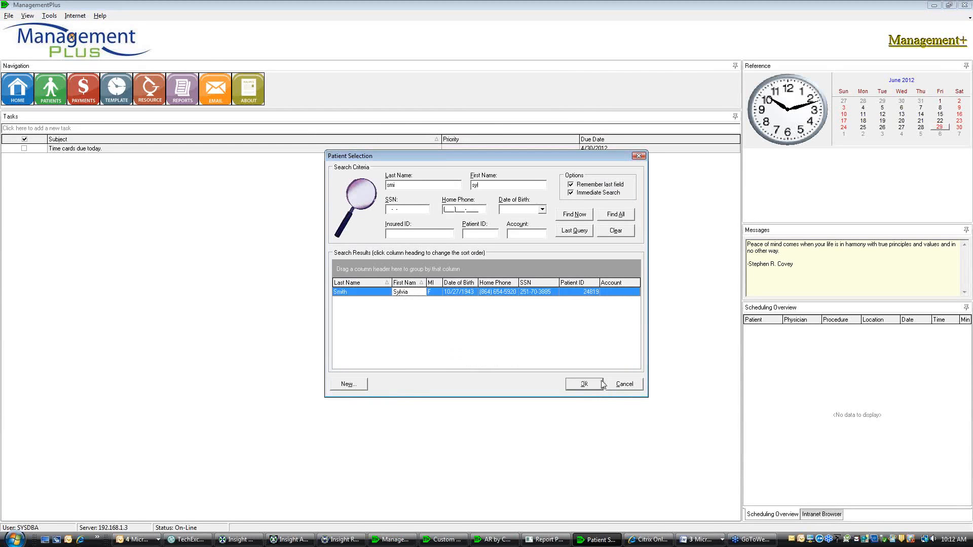
pyautogui.click(581, 383)
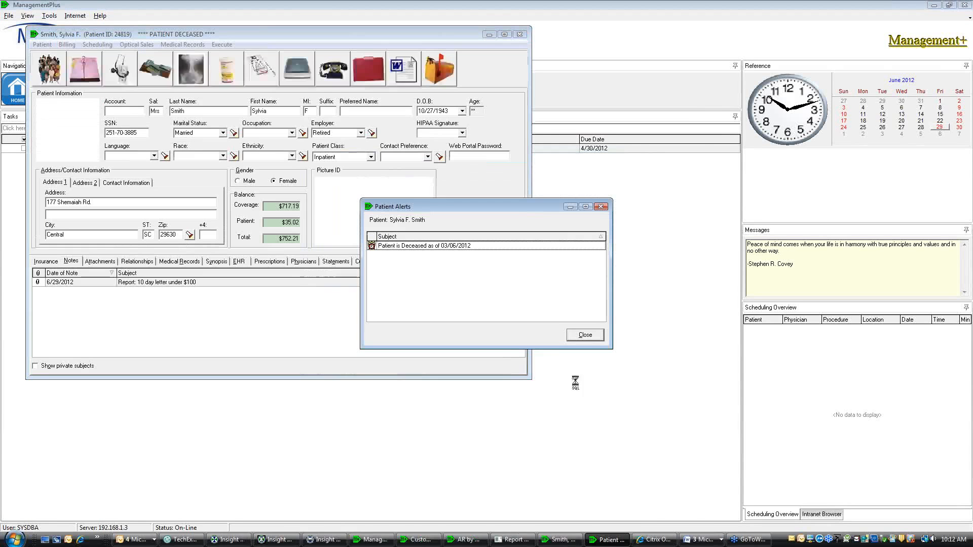
pyautogui.click(588, 337)
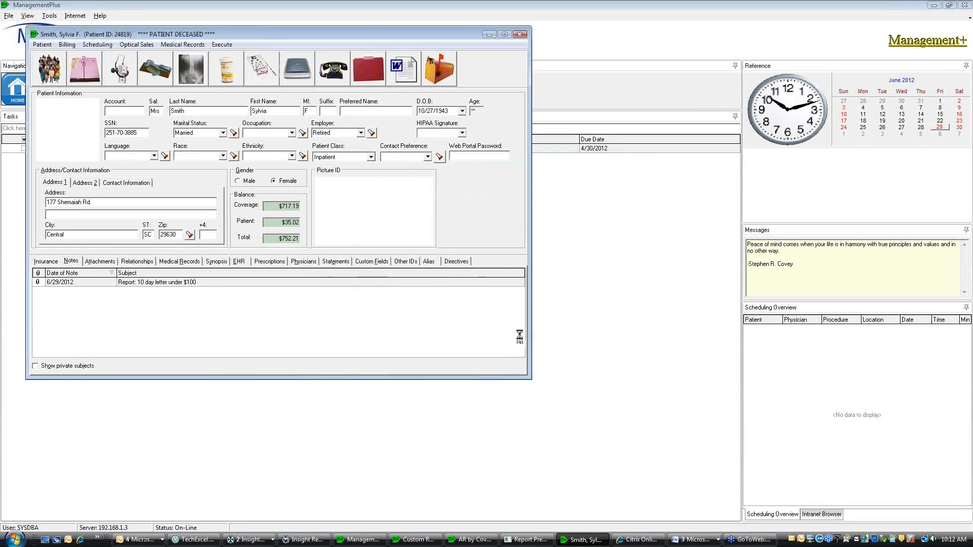
pyautogui.click(520, 35)
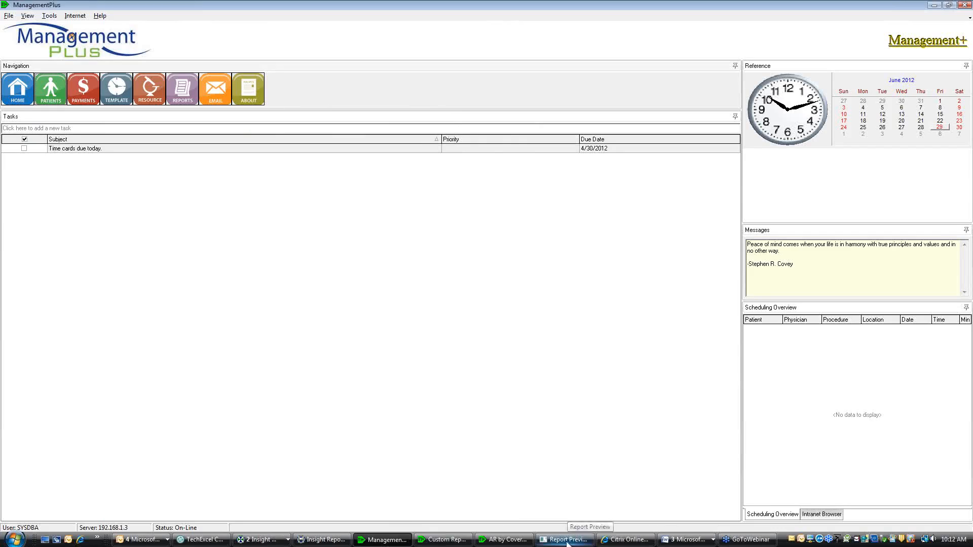
# - Return to Custom Reporting and open the setup of the saved AR by Coverage - Summary report
pyautogui.click(445, 540)
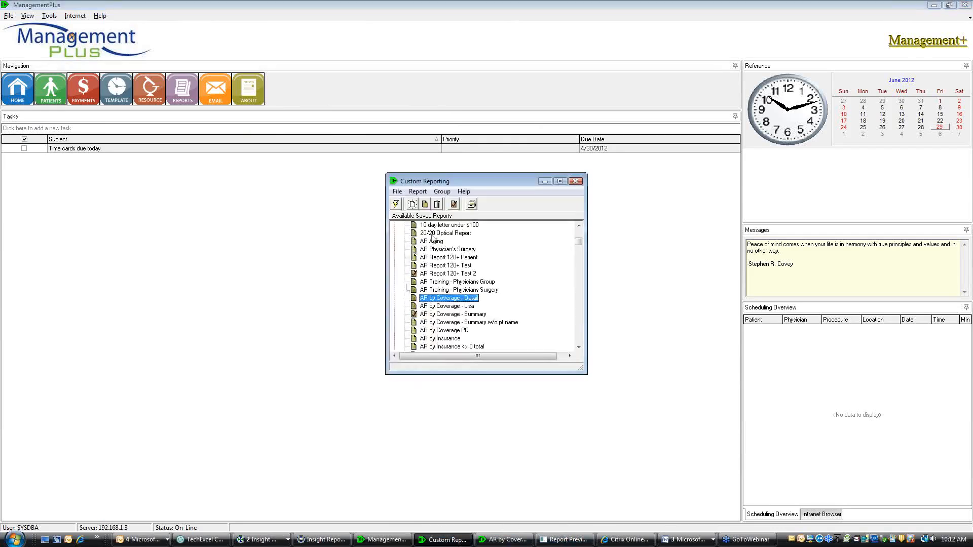
pyautogui.click(464, 316)
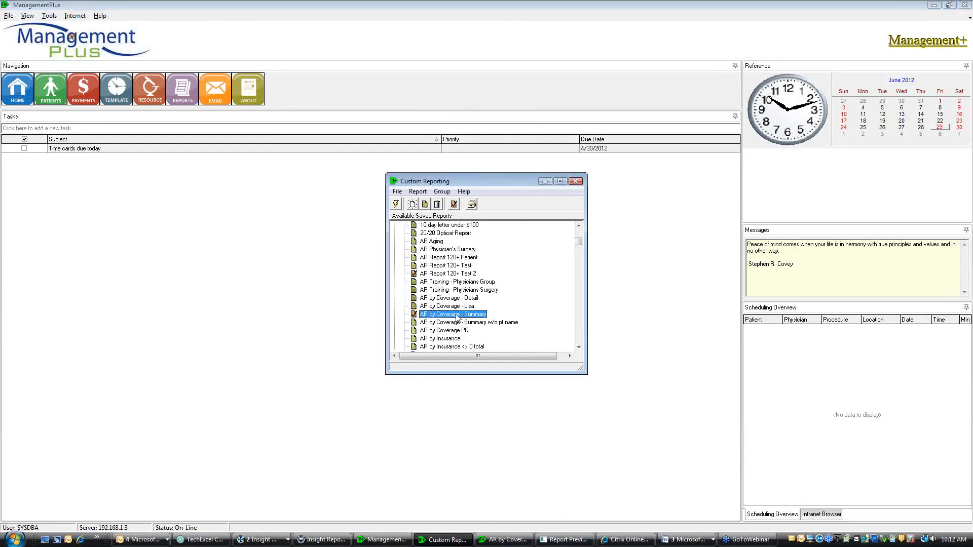
pyautogui.doubleClick(456, 317)
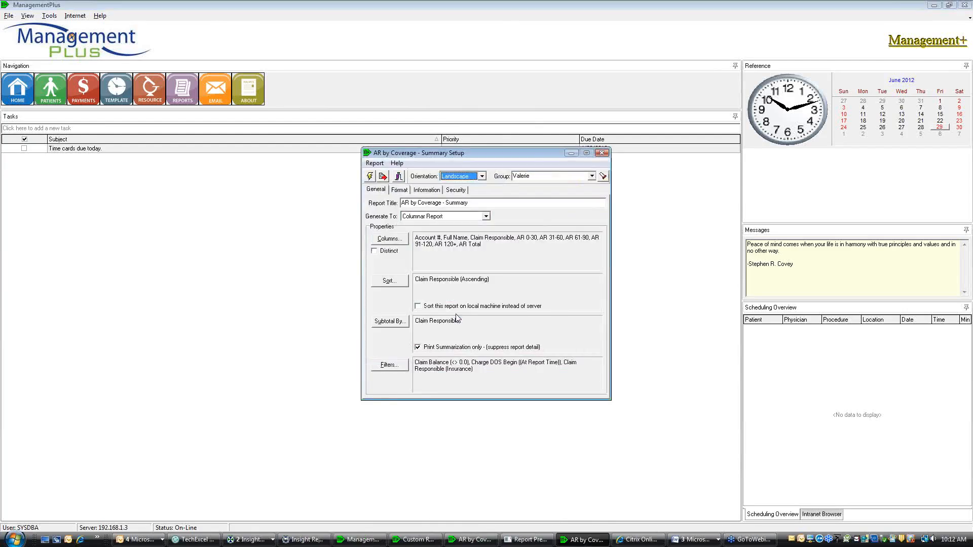
# - Generate the AR by Coverage - Summary preview for dates 06/01/2011 to 06/29/2012 with the default AR settings
pyautogui.click(370, 177)
pyautogui.click(477, 289)
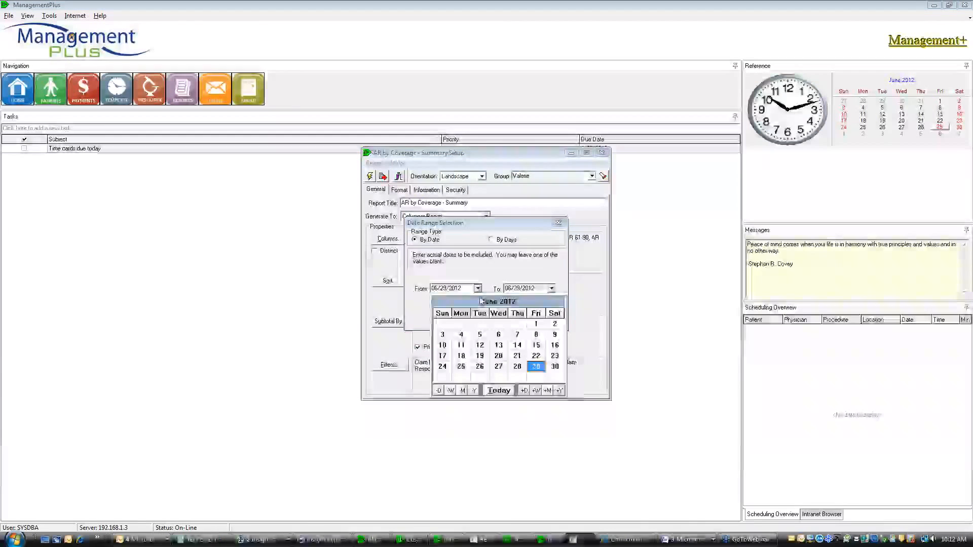
pyautogui.click(475, 391)
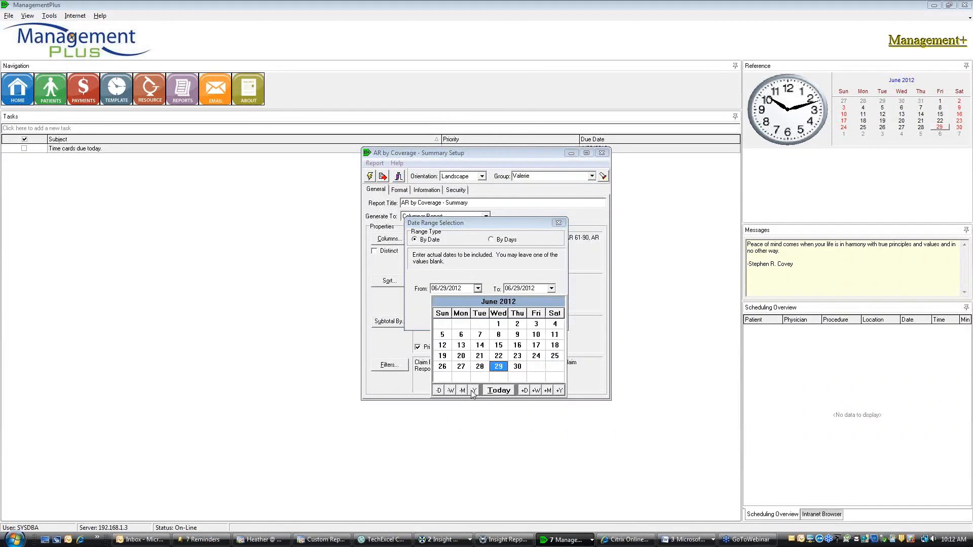
pyautogui.click(498, 324)
pyautogui.click(497, 326)
pyautogui.click(490, 303)
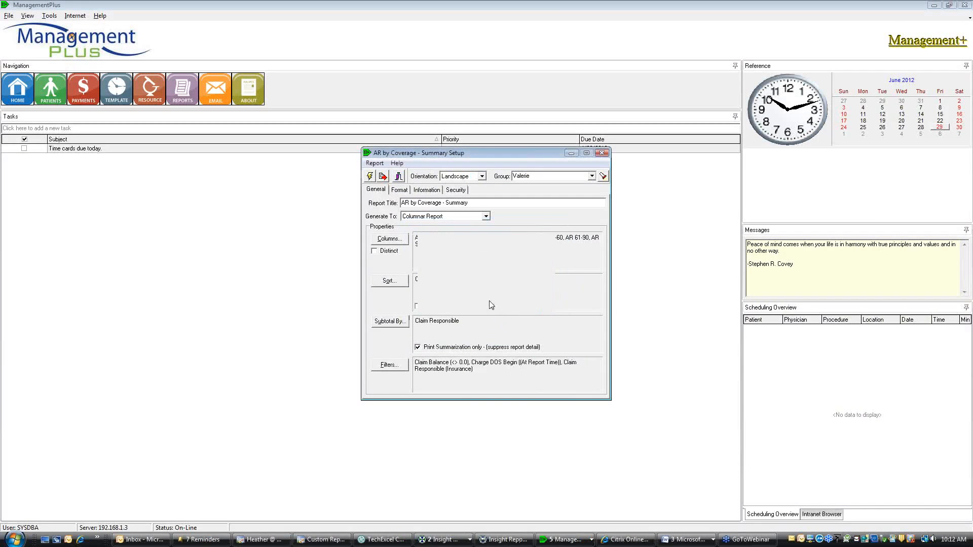
pyautogui.click(533, 249)
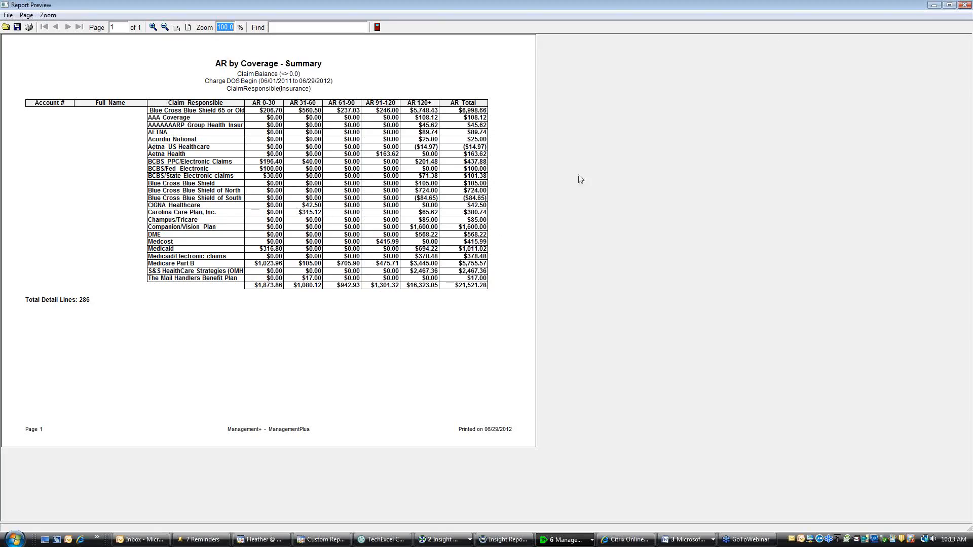
# - Close the summary report and create a new Charge Information report from the Billing category
pyautogui.press('Escape')
pyautogui.moveTo(577, 241); pyautogui.dragTo(579, 244)
pyautogui.click(451, 322)
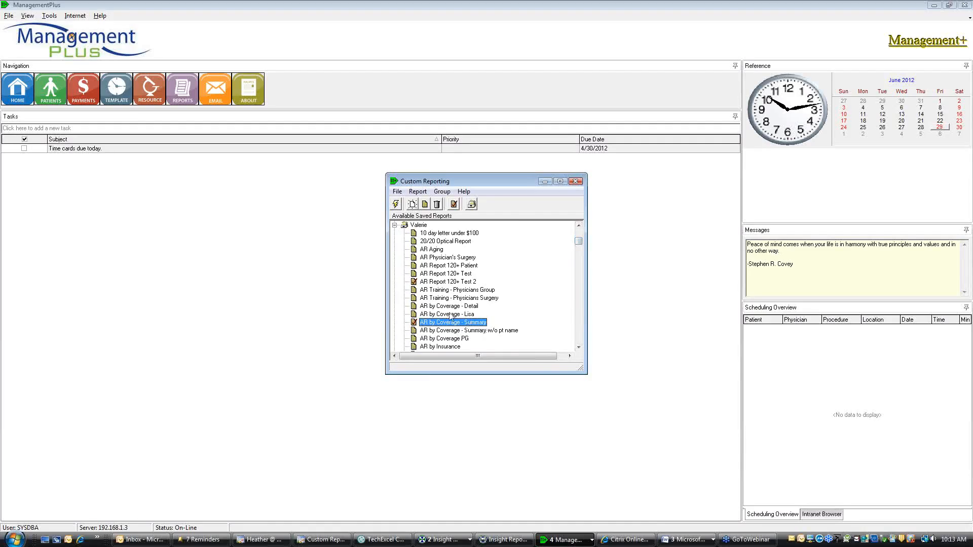
pyautogui.click(412, 205)
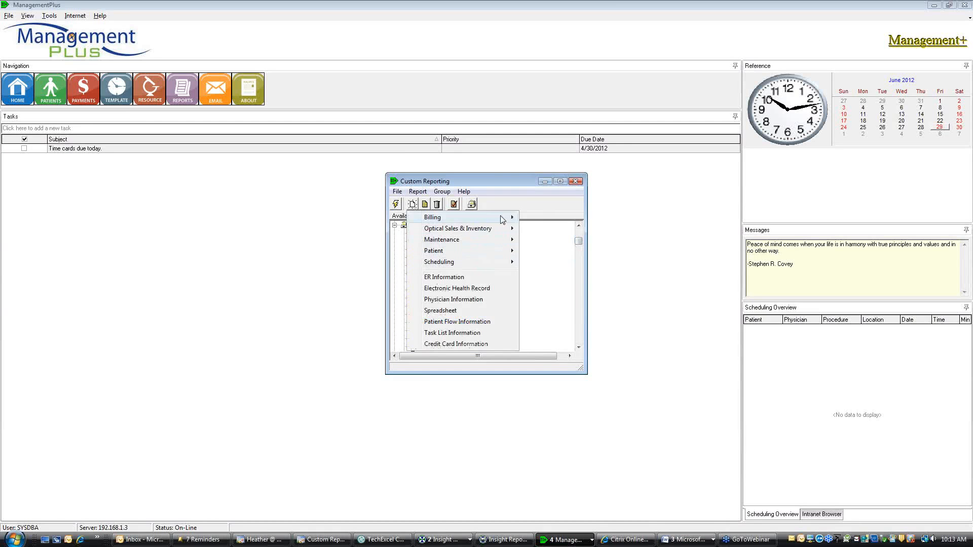
pyautogui.moveTo(502, 219)
pyautogui.click(555, 226)
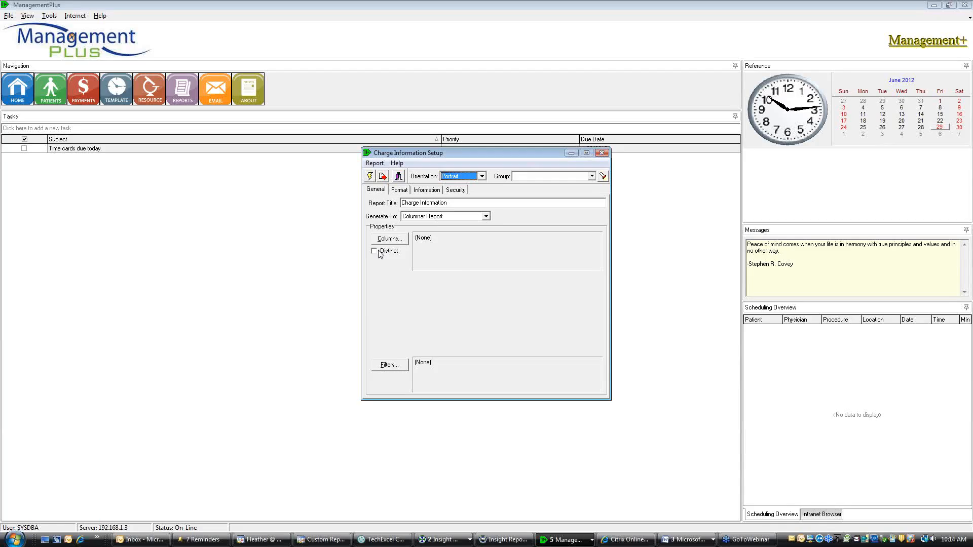
# - Add the AR Current, AR 31-60, AR 61-90, AR 91-120, AR 120+, AR Total, Account # and Full Name columns to the report
pyautogui.click(388, 239)
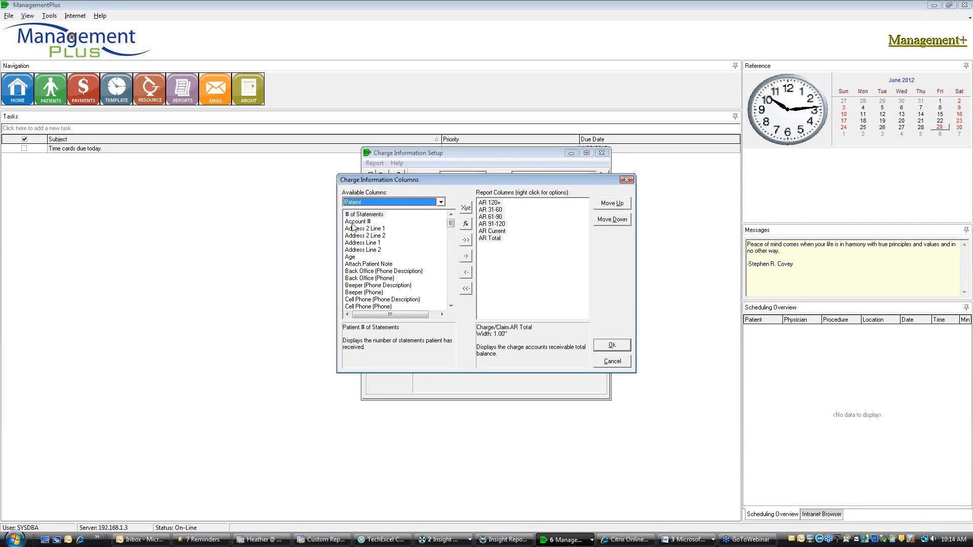
pyautogui.doubleClick(353, 223)
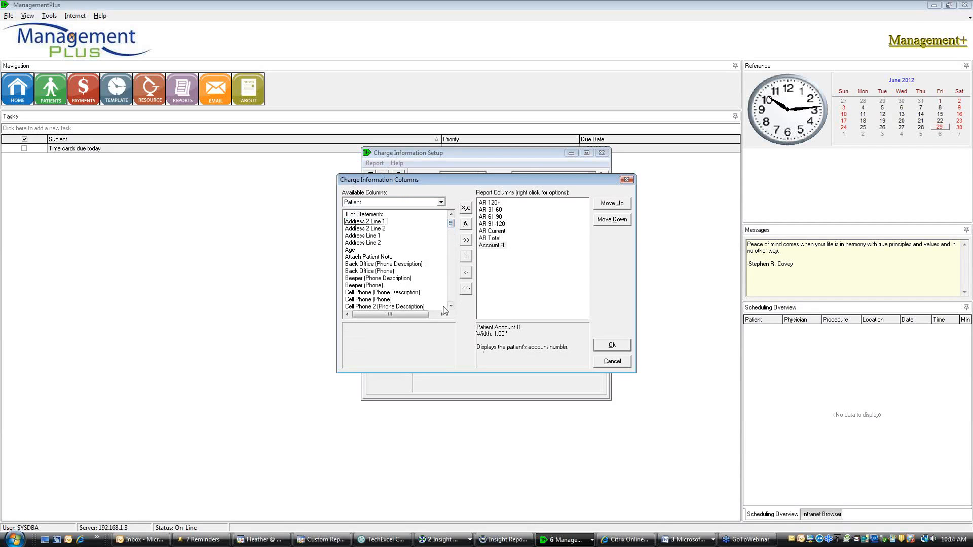
pyautogui.scroll(-10, 451, 308)
pyautogui.doubleClick(361, 279)
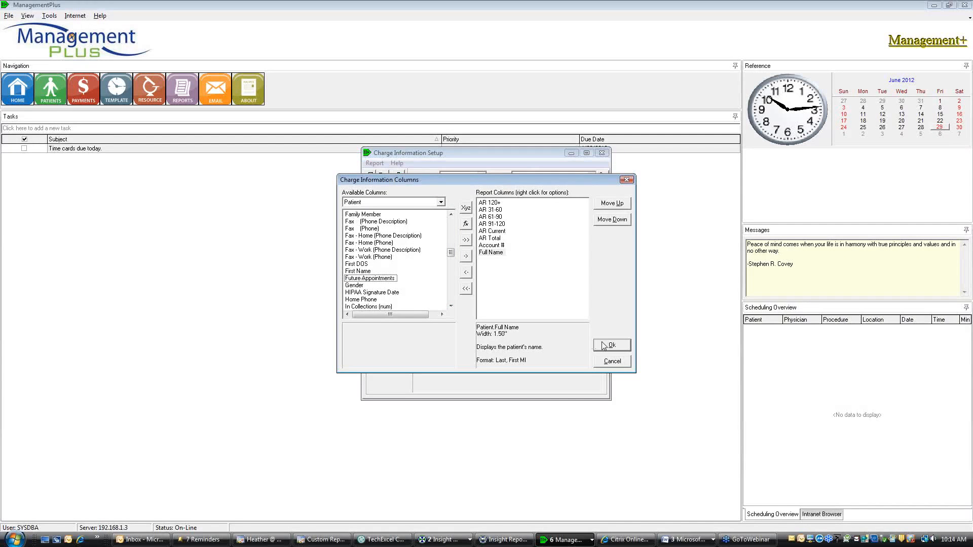
# - Move the Account # and Full Name columns ahead of all the AR columns
pyautogui.click(616, 203)
pyautogui.click(618, 205)
pyautogui.click(617, 205)
pyautogui.click(617, 205)
pyautogui.click(618, 206)
pyautogui.click(618, 206)
# - Place AR Current directly after Full Name and AR 120+ just before AR Total, and accept the column selection
pyautogui.click(484, 217)
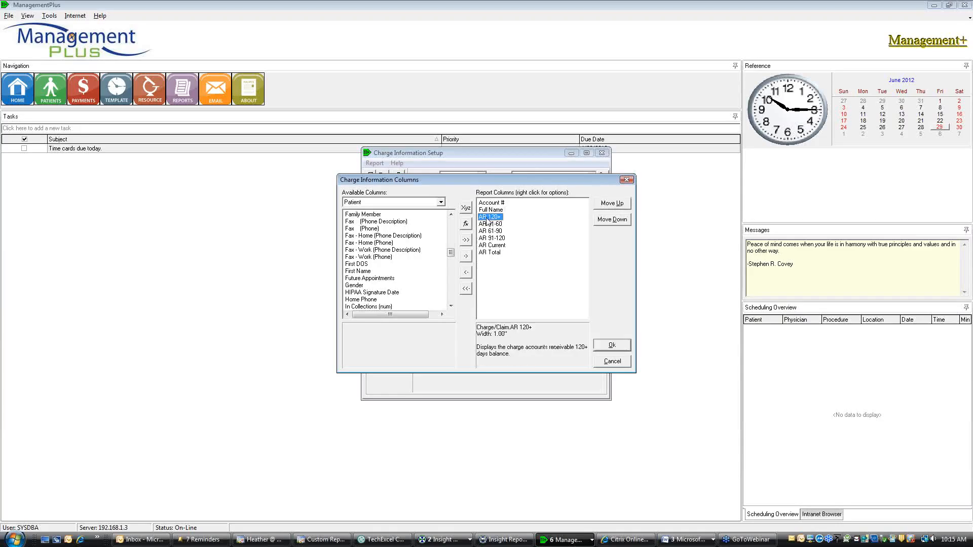
pyautogui.click(615, 220)
pyautogui.click(615, 220)
pyautogui.click(615, 220)
pyautogui.click(616, 220)
pyautogui.click(494, 238)
pyautogui.click(622, 205)
pyautogui.click(622, 205)
pyautogui.click(622, 204)
pyautogui.click(622, 205)
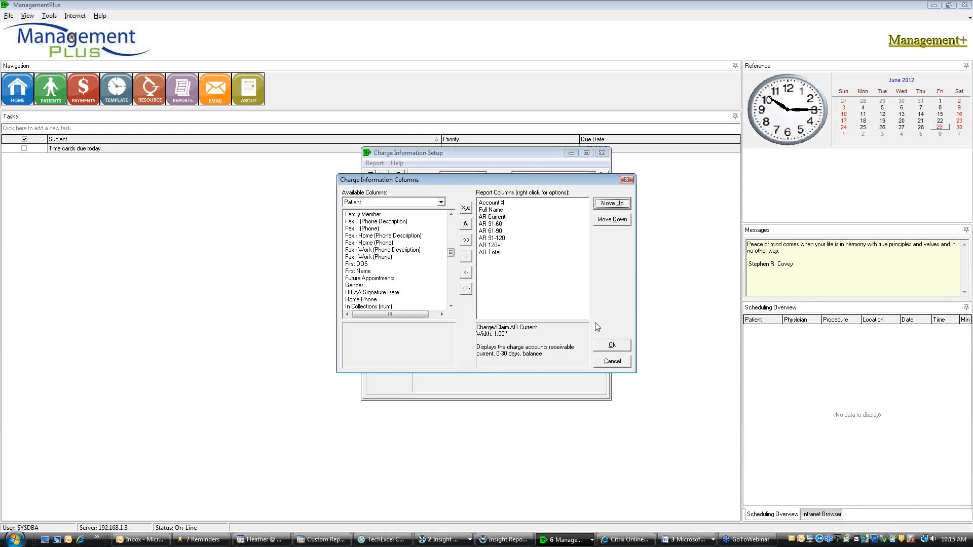
pyautogui.click(608, 347)
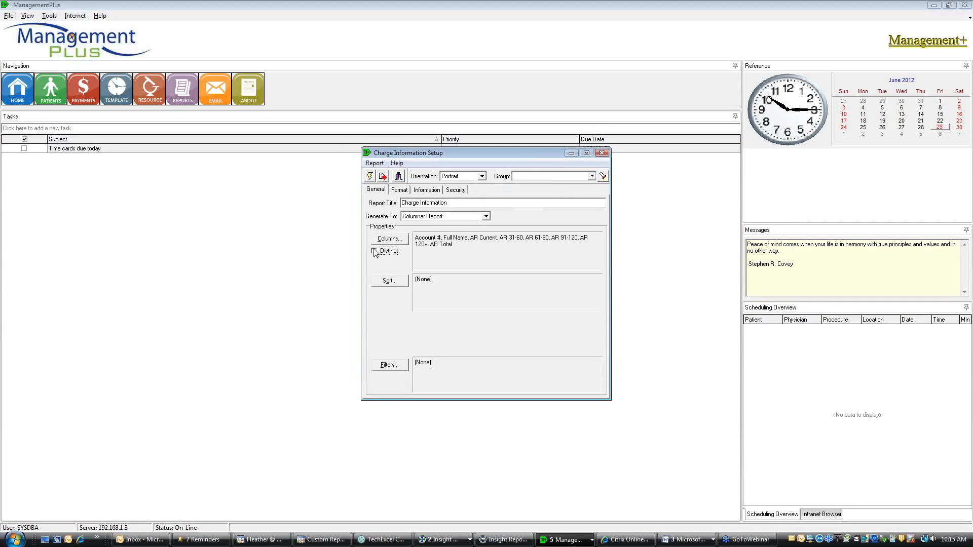
# - Make the report distinct, and sort it by Account # in ascending order with subtotals by Account #
pyautogui.click(391, 282)
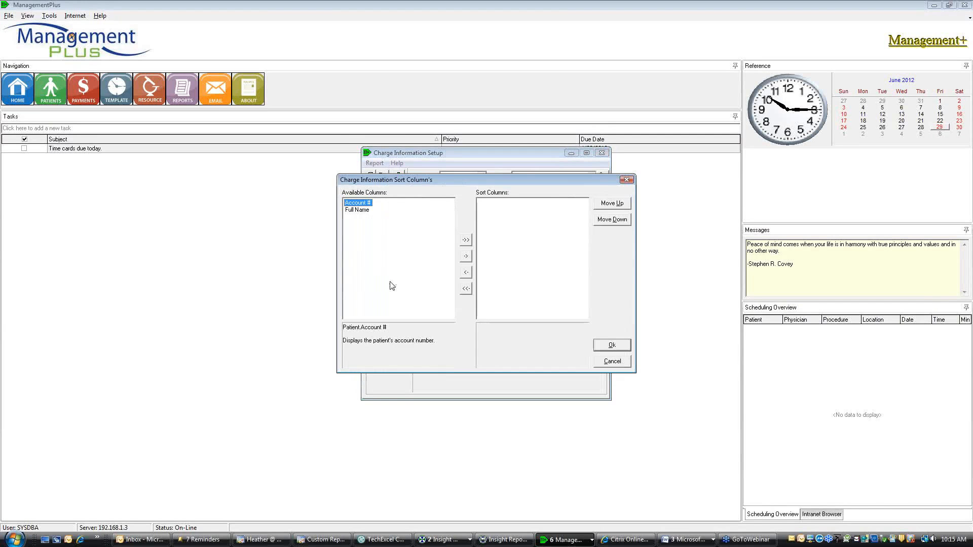
pyautogui.doubleClick(362, 204)
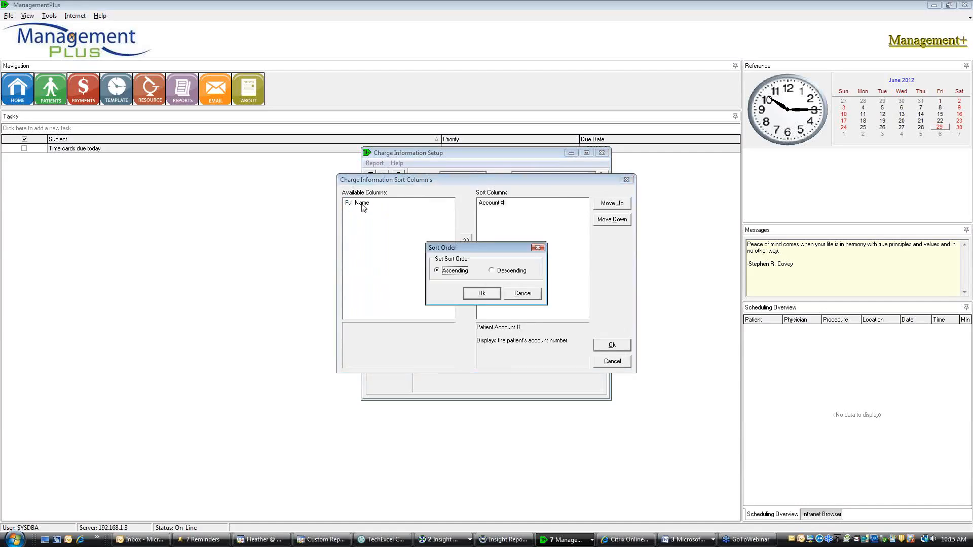
pyautogui.click(481, 294)
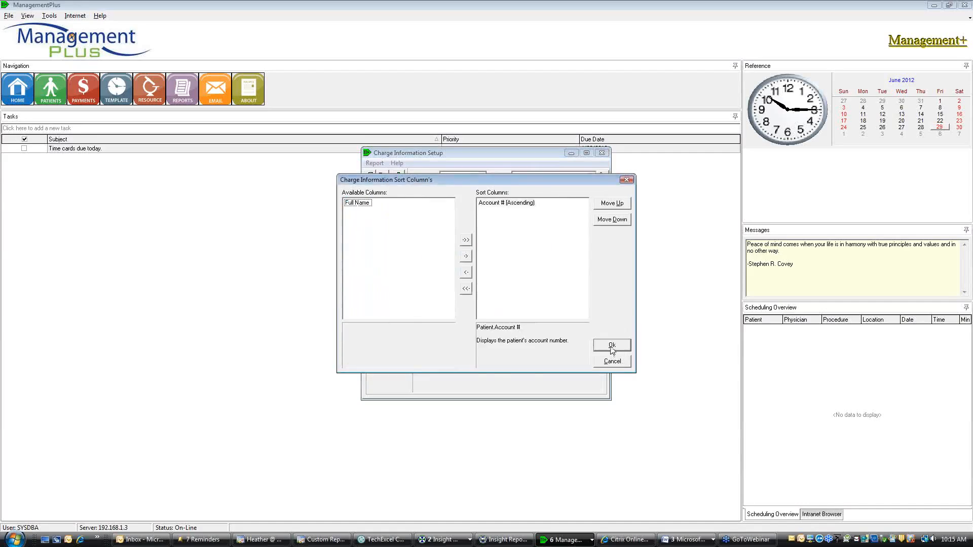
pyautogui.click(612, 346)
# - Filter the report by Charge DOS Begin at report time and by Claim Responsible is Patient
pyautogui.click(390, 365)
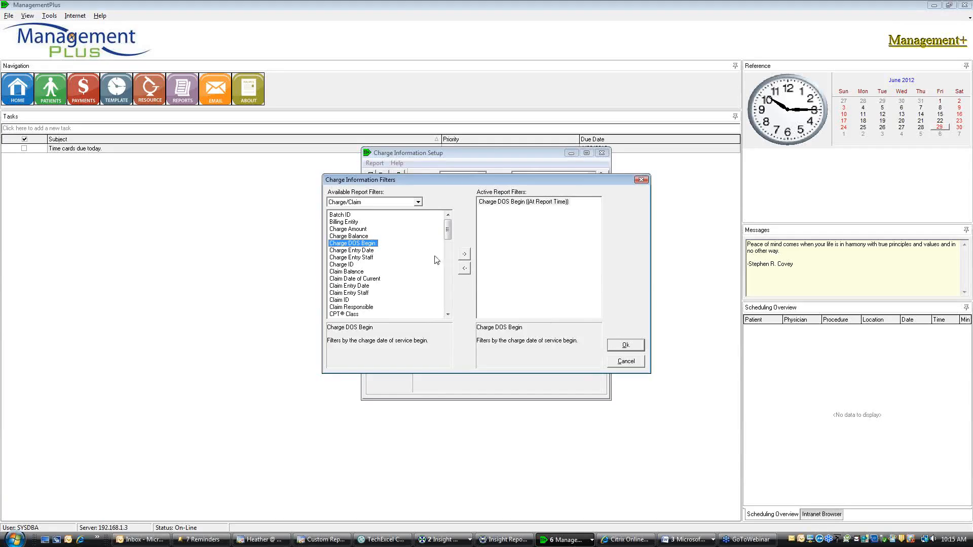
pyautogui.doubleClick(357, 308)
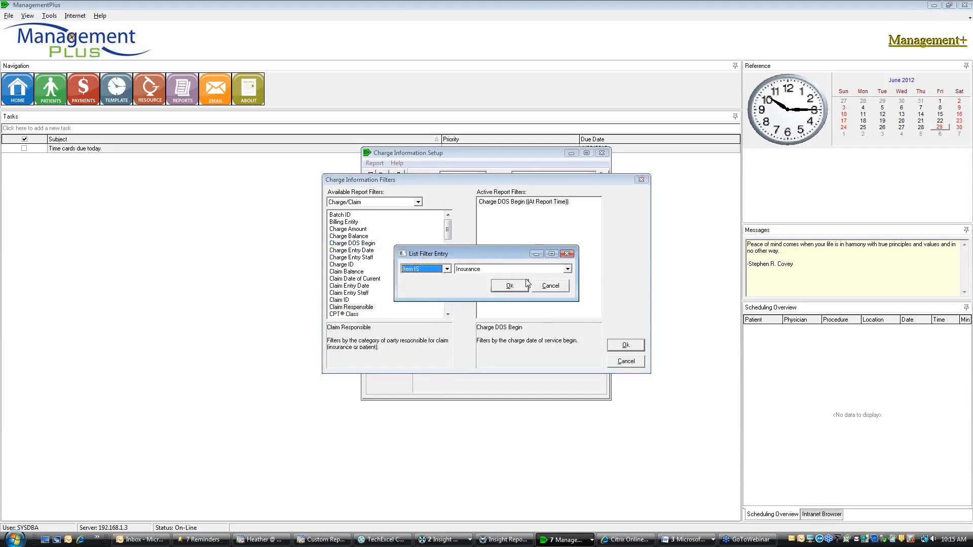
pyautogui.click(568, 269)
pyautogui.click(473, 285)
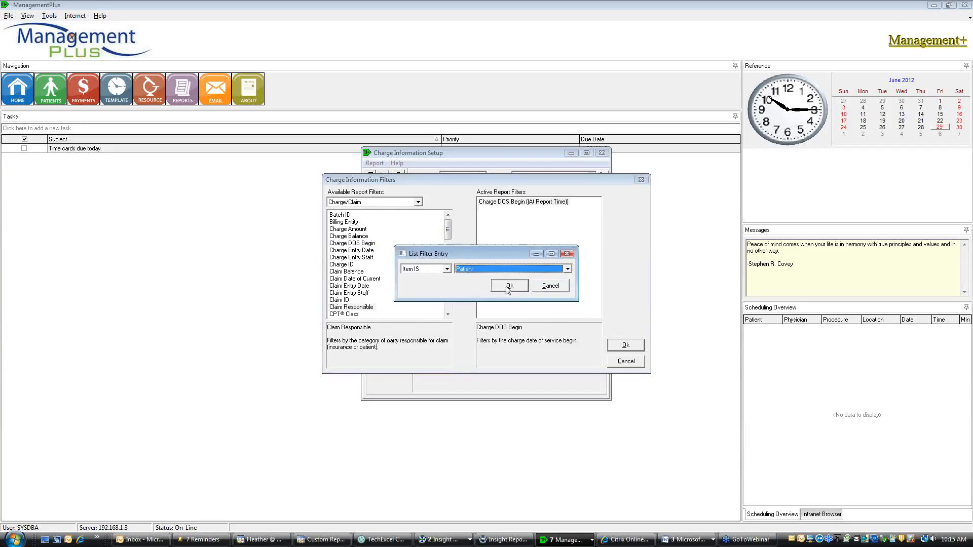
pyautogui.click(509, 288)
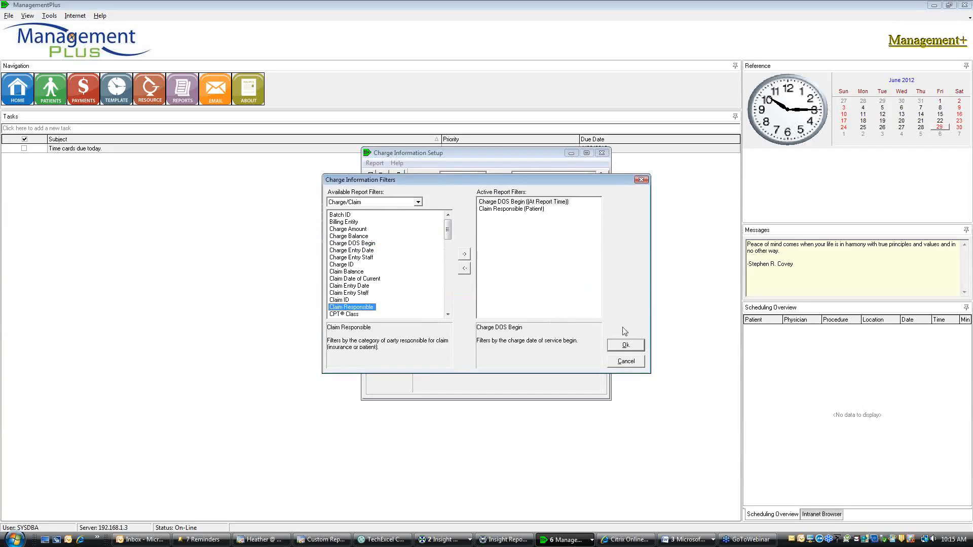
pyautogui.click(625, 345)
# - Set the report orientation to Landscape and generate it for charge dates from 06/01/2011 to 06/29/2012
pyautogui.click(482, 176)
pyautogui.click(465, 196)
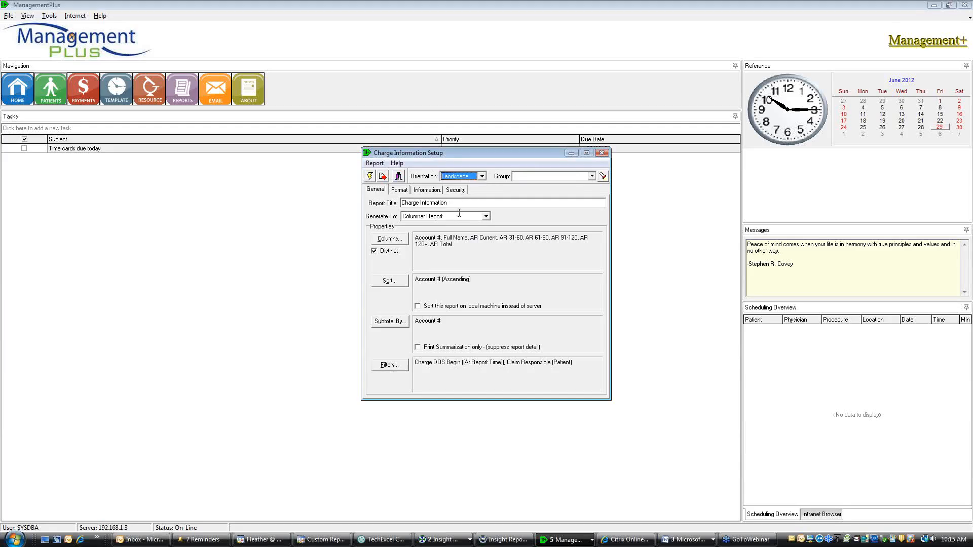
pyautogui.click(370, 176)
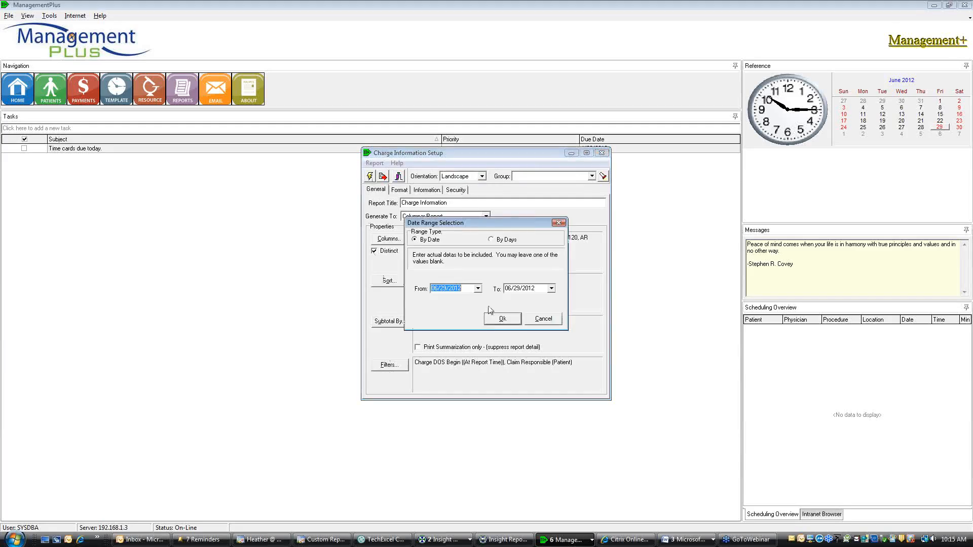
pyautogui.click(477, 289)
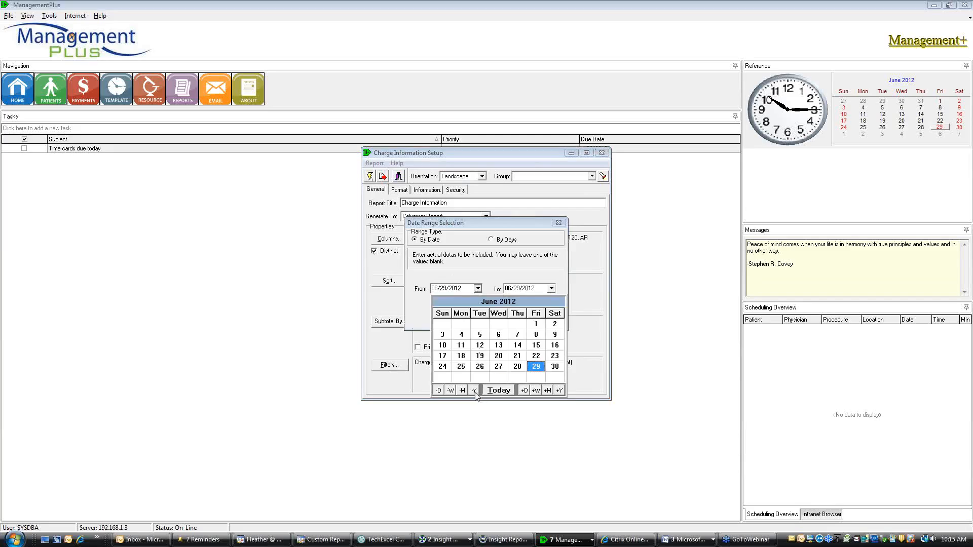
pyautogui.click(499, 324)
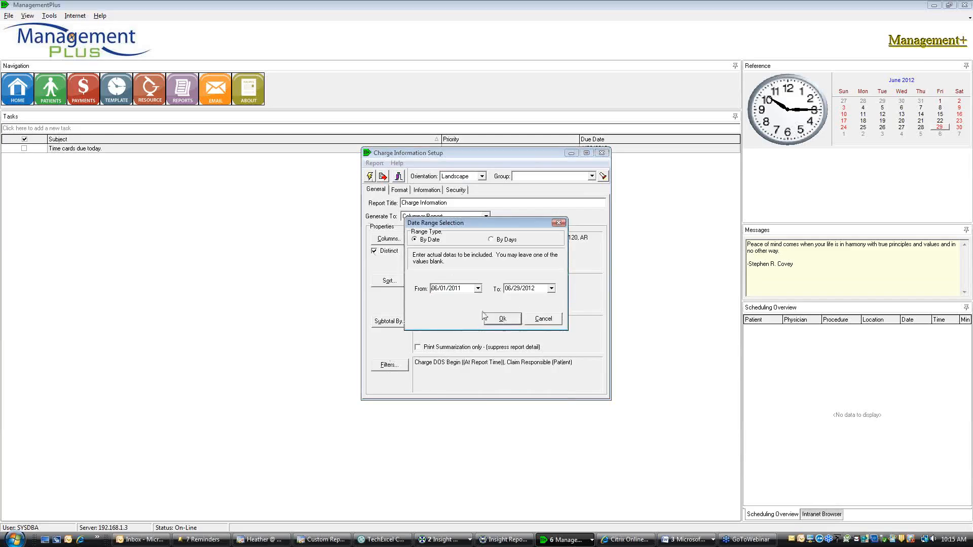
pyautogui.click(494, 319)
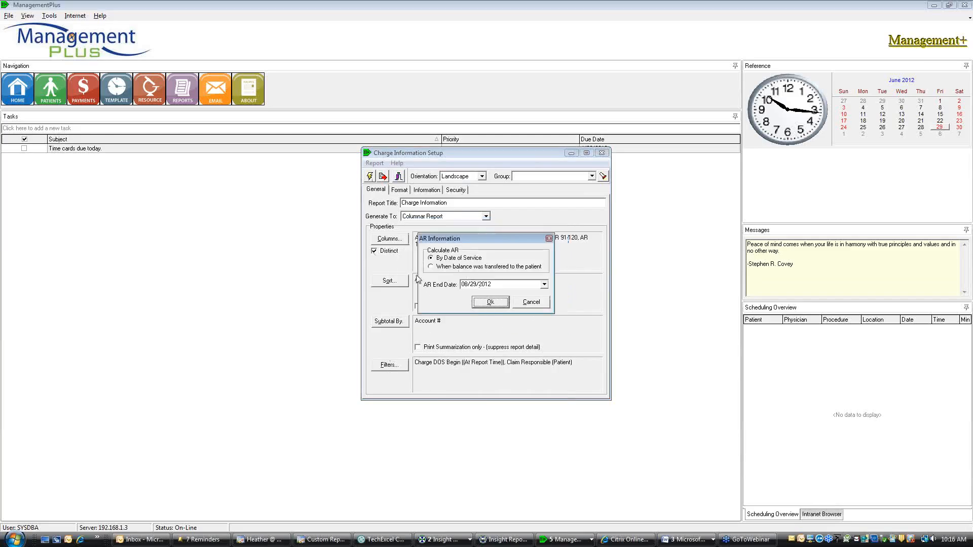
# - Calculate AR by when the balance was transferred to the patient, preview the report, and close the preview
pyautogui.click(432, 267)
pyautogui.click(490, 302)
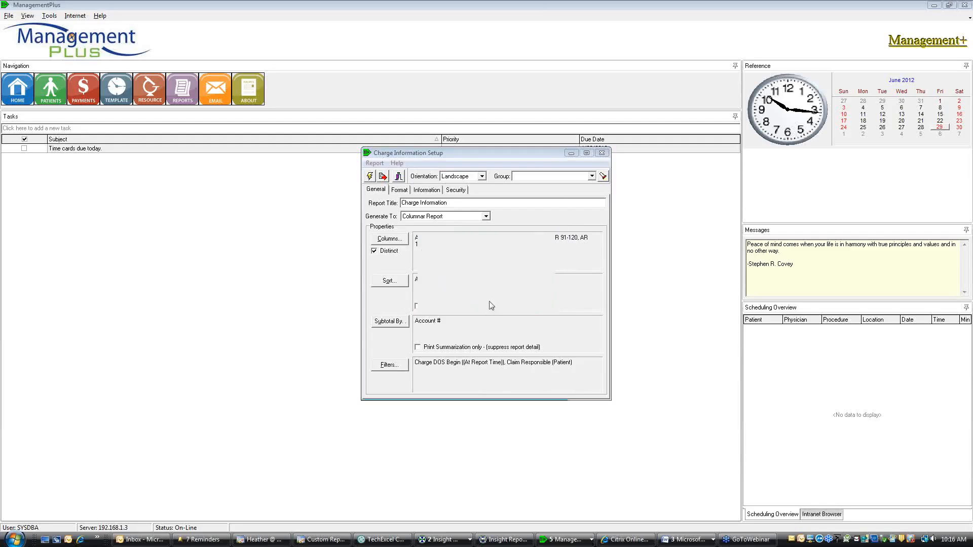
pyautogui.click(536, 250)
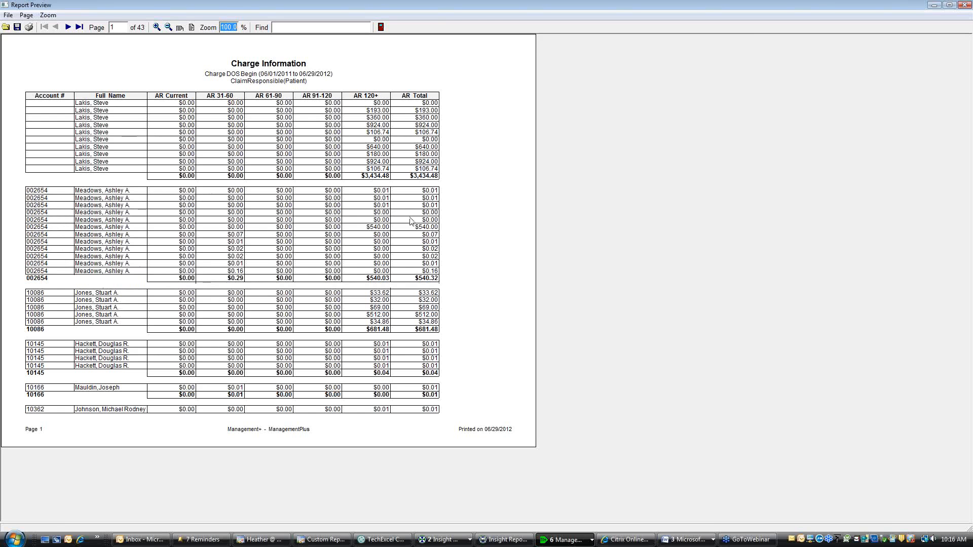
pyautogui.click(964, 5)
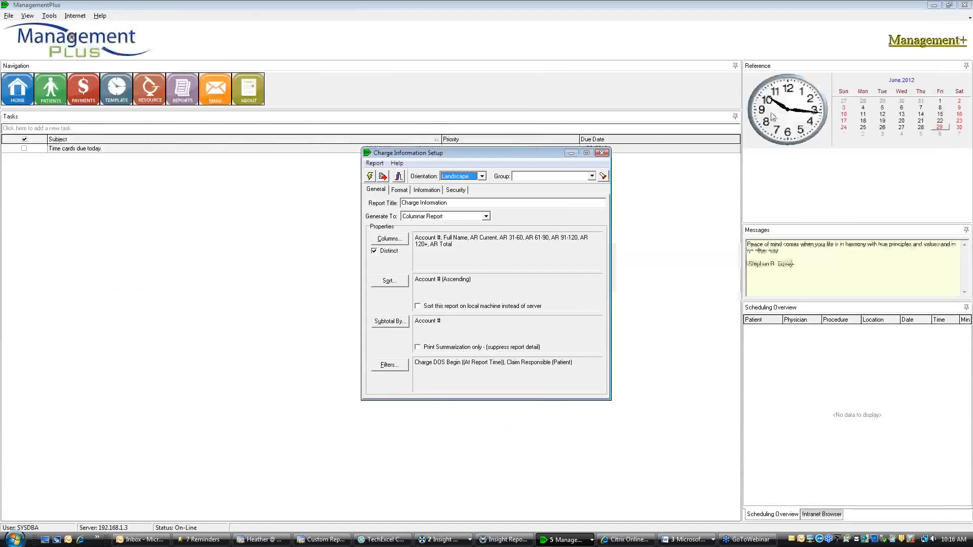
# - Add a filter for Charge Balance greater than $0, and restrict the report to summarization only, suppressing the detail
pyautogui.click(388, 366)
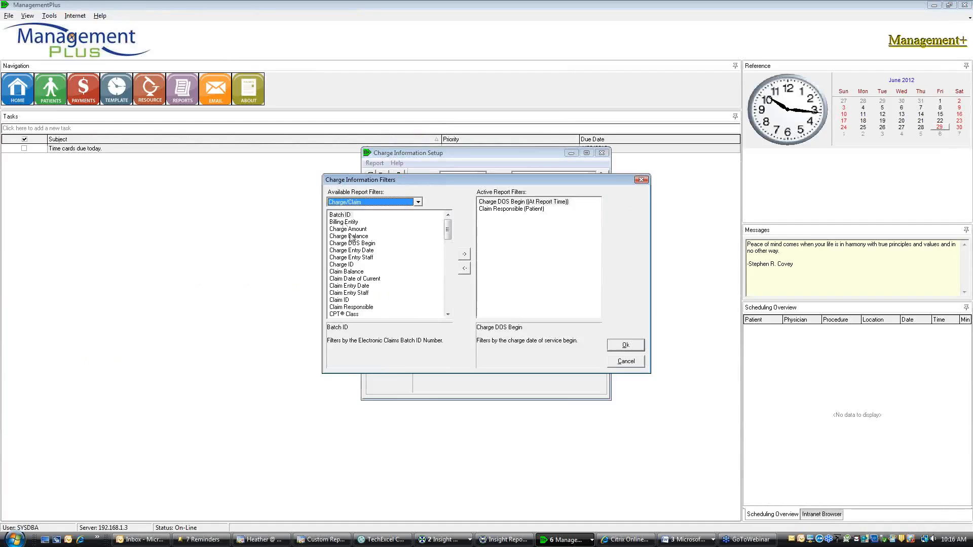
pyautogui.click(352, 237)
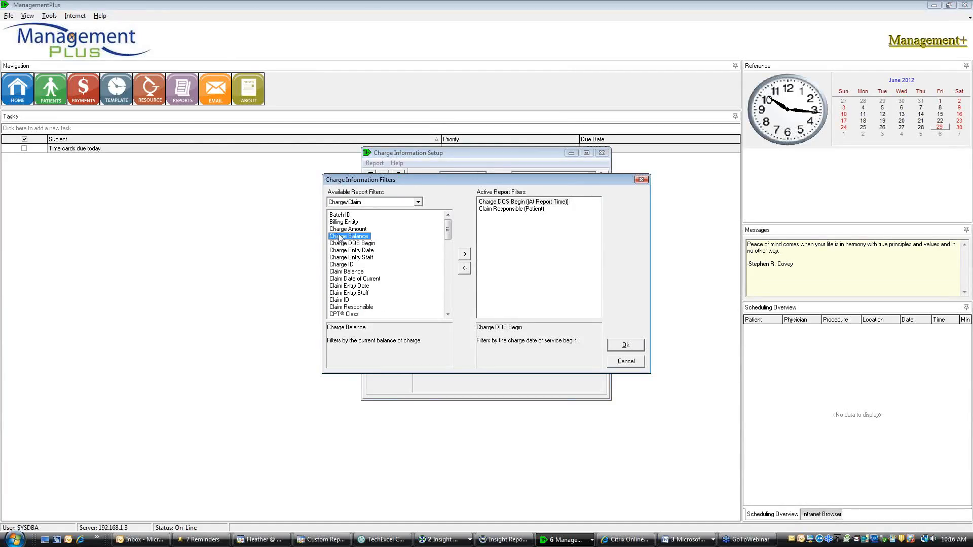
pyautogui.doubleClick(341, 237)
pyautogui.click(529, 272)
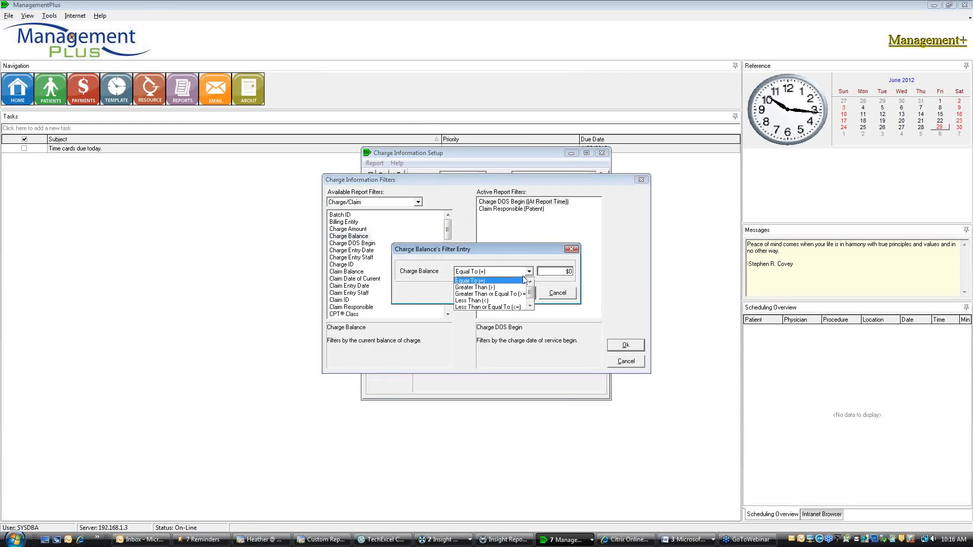
pyautogui.click(484, 287)
pyautogui.click(516, 294)
pyautogui.click(625, 344)
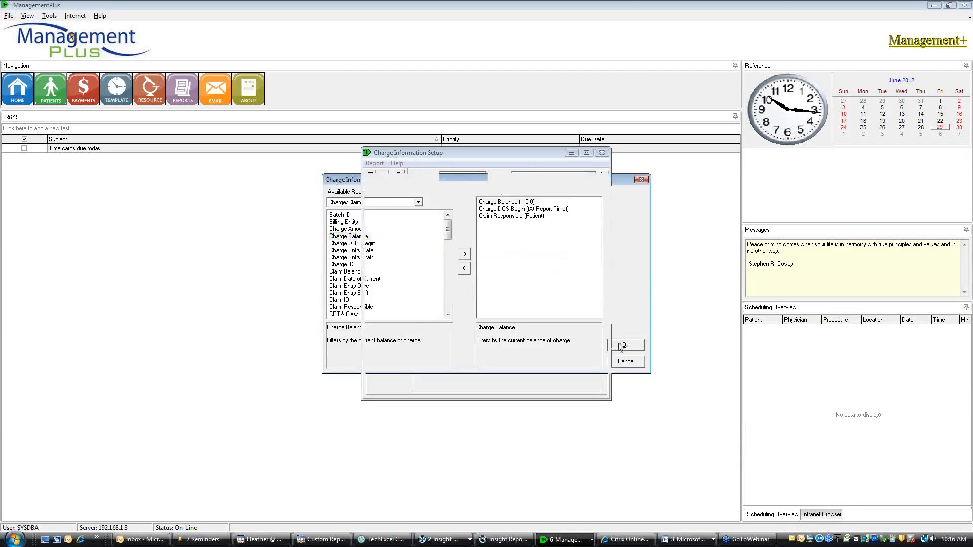
pyautogui.click(417, 347)
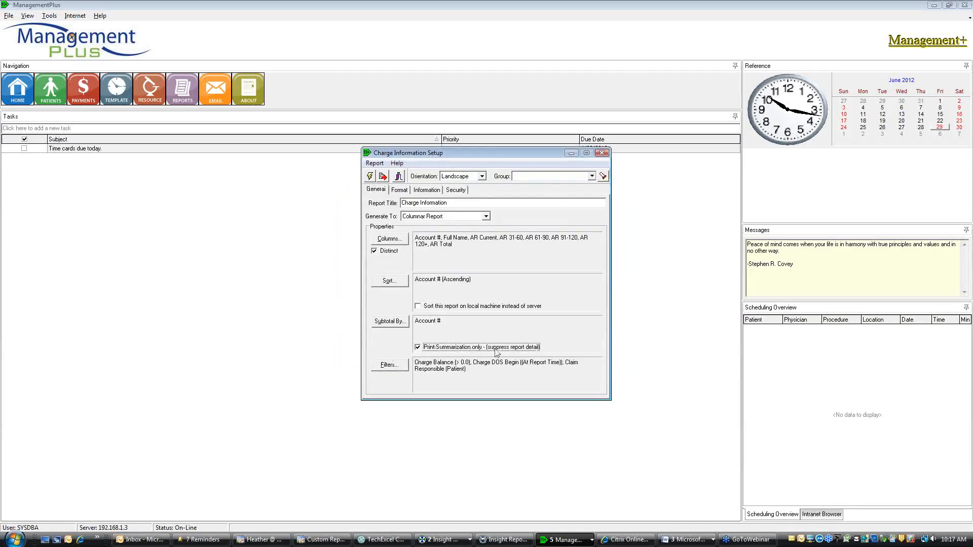
# - Preview the summarized report for charge dates 06/01/2011 to 06/29/2012 with AR calculated By Date of Service, and close the preview
pyautogui.click(370, 175)
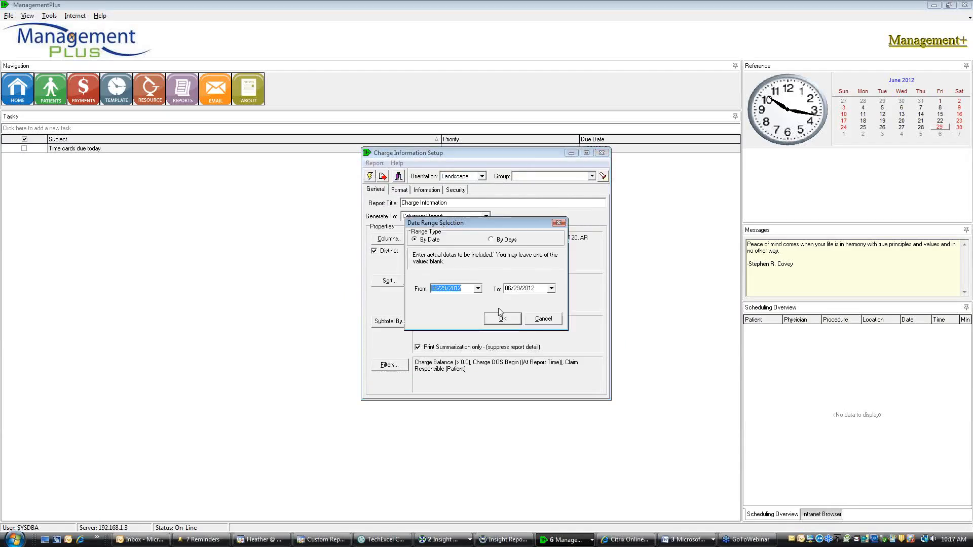
pyautogui.click(478, 289)
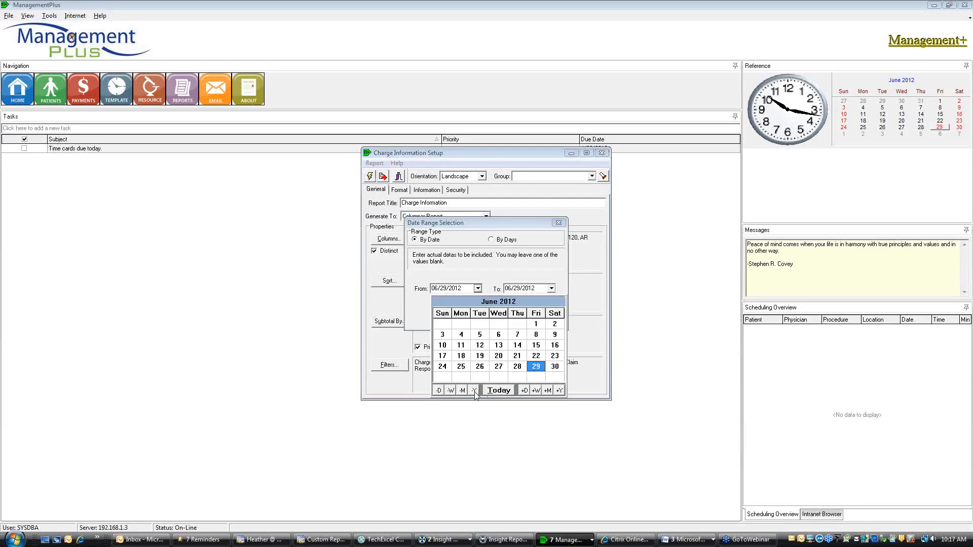
pyautogui.click(474, 391)
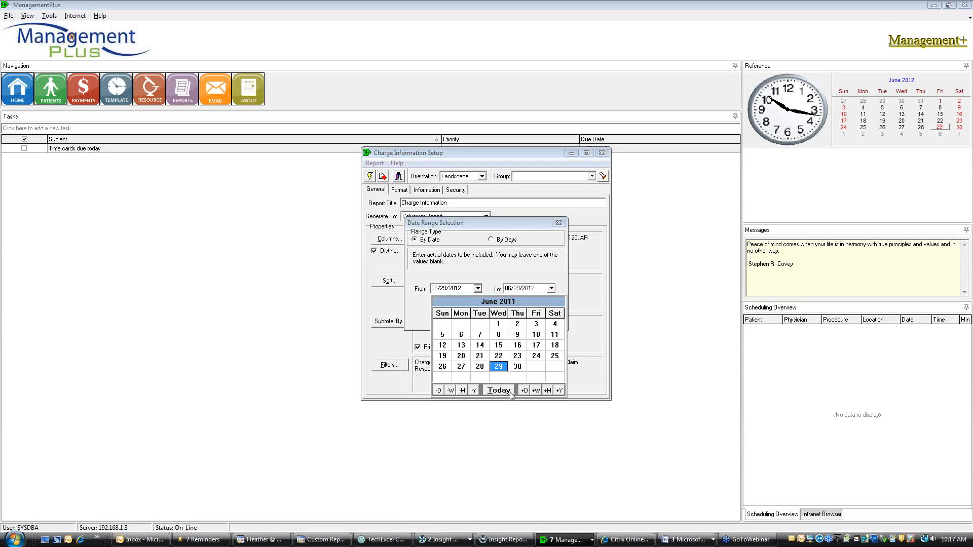
pyautogui.click(498, 324)
pyautogui.click(501, 321)
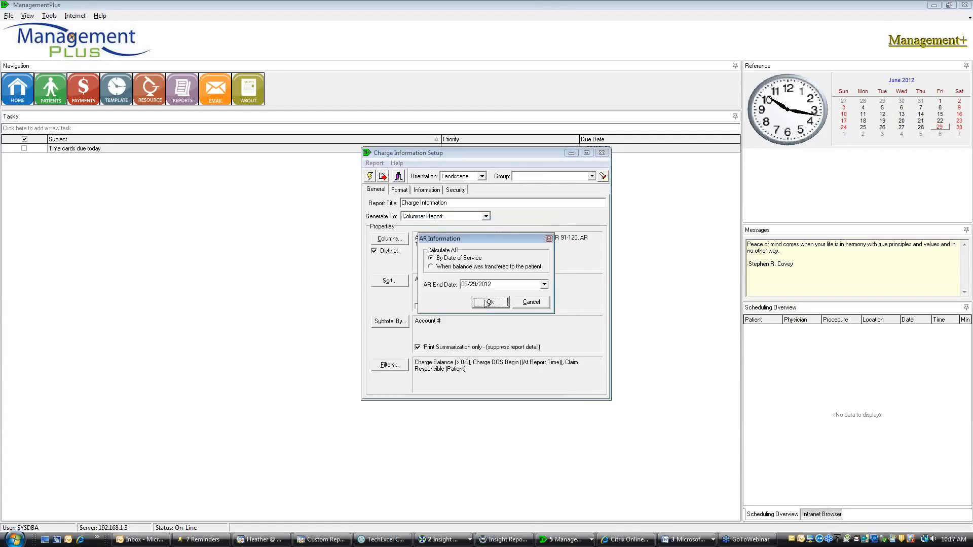
pyautogui.click(488, 304)
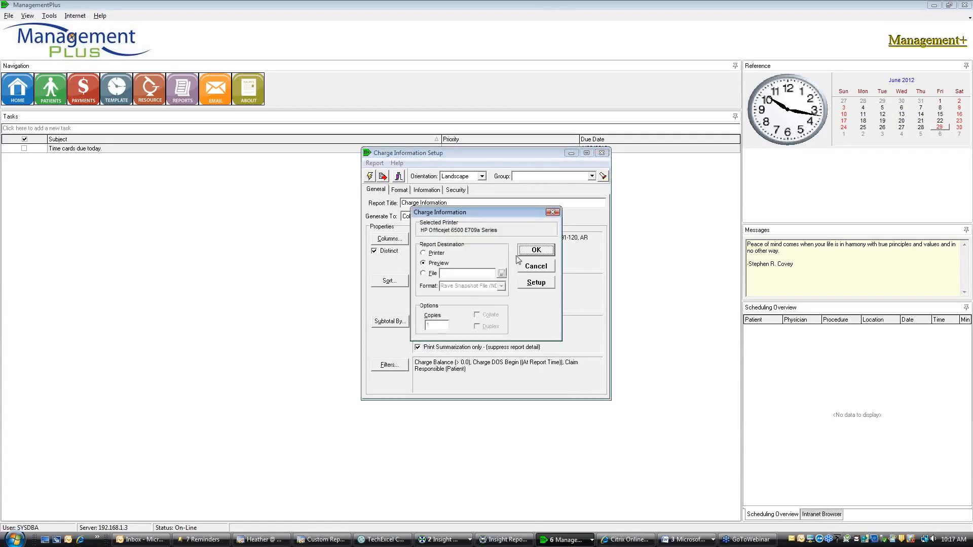
pyautogui.click(536, 250)
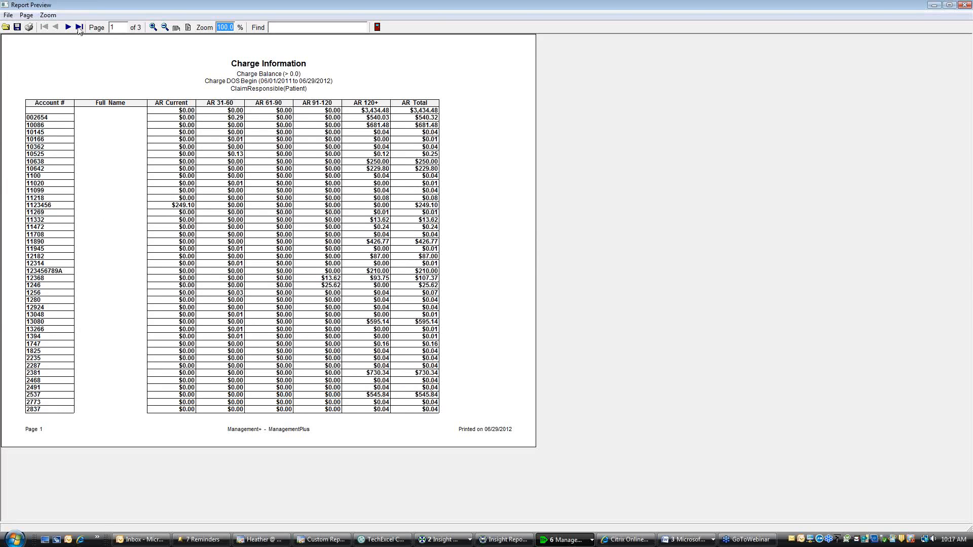
pyautogui.click(965, 6)
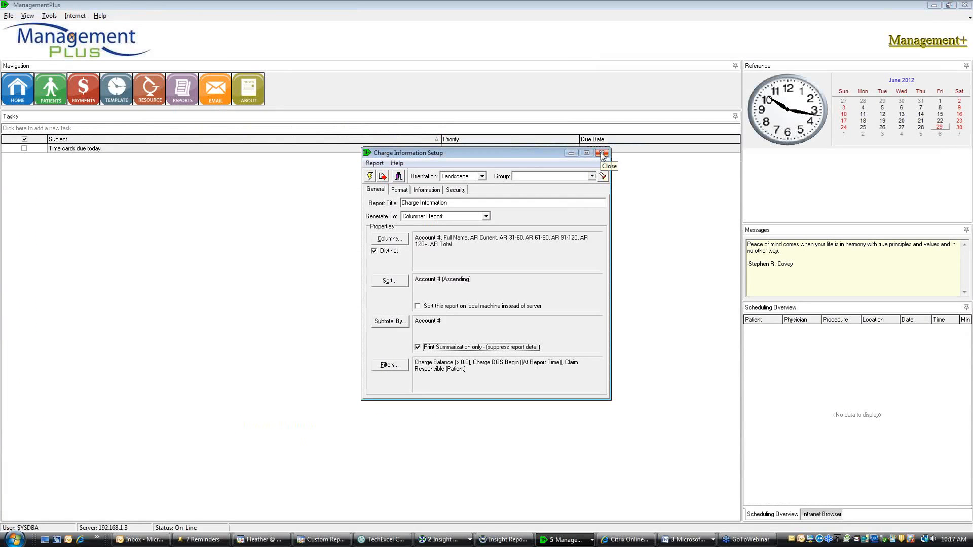
# - Close the Charge Information report without saving it, and create a new Schedule Information report from the Scheduling category
pyautogui.click(602, 154)
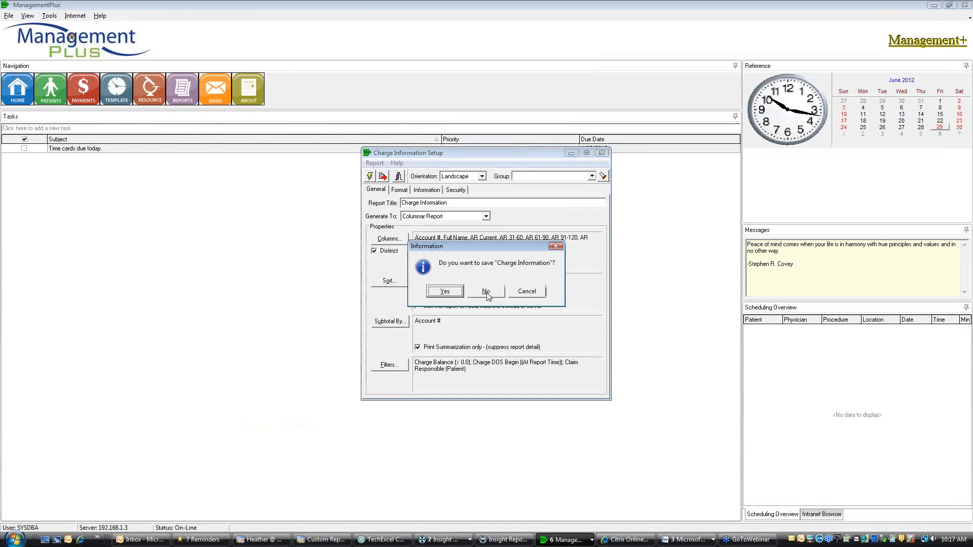
pyautogui.click(489, 294)
pyautogui.click(412, 204)
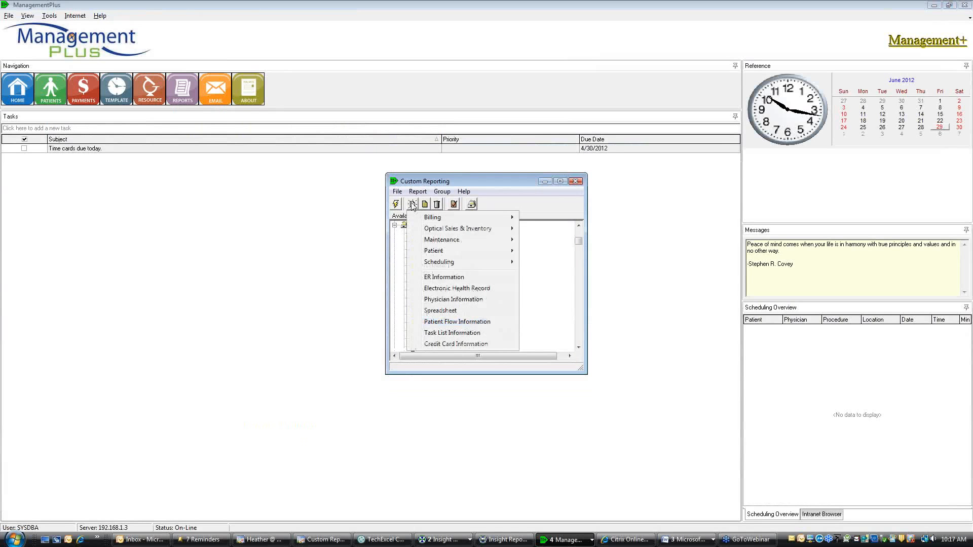
pyautogui.moveTo(487, 264)
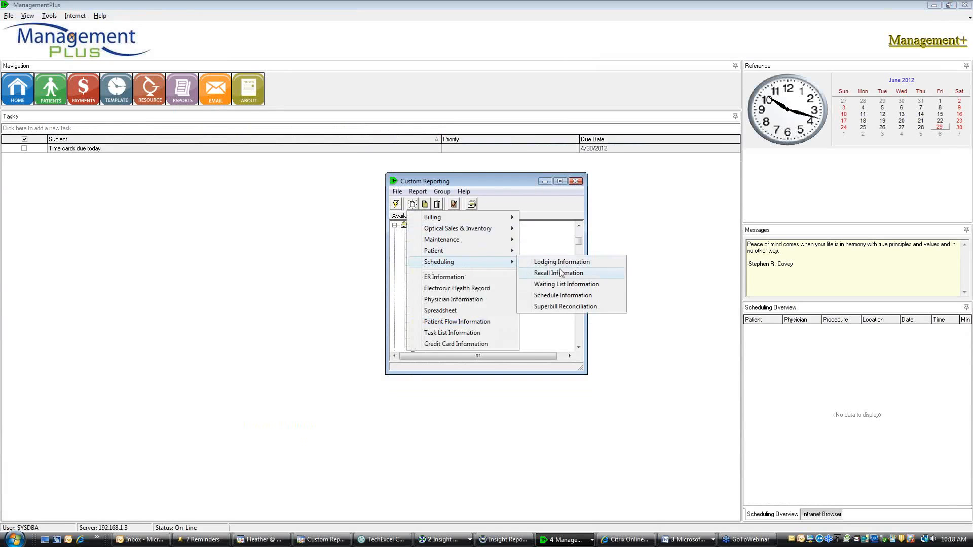
pyautogui.click(558, 295)
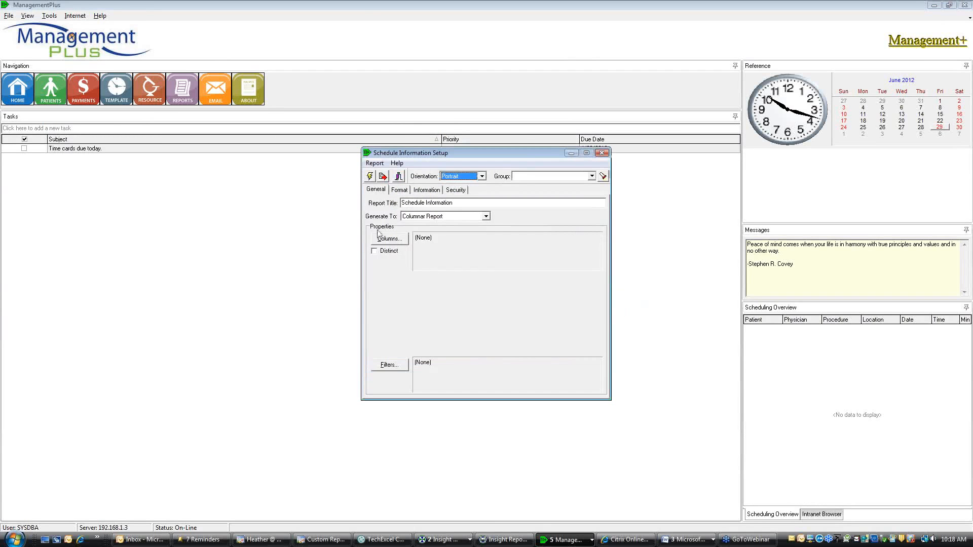
pyautogui.click(482, 176)
pyautogui.click(416, 245)
# - Add the appointment Count and Date columns to the Schedule Information report
pyautogui.click(396, 239)
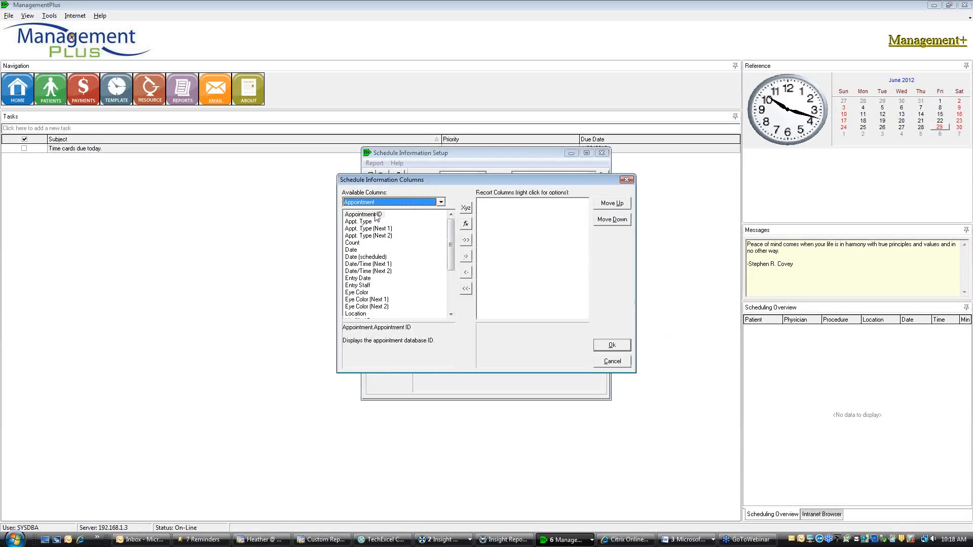
pyautogui.doubleClick(355, 243)
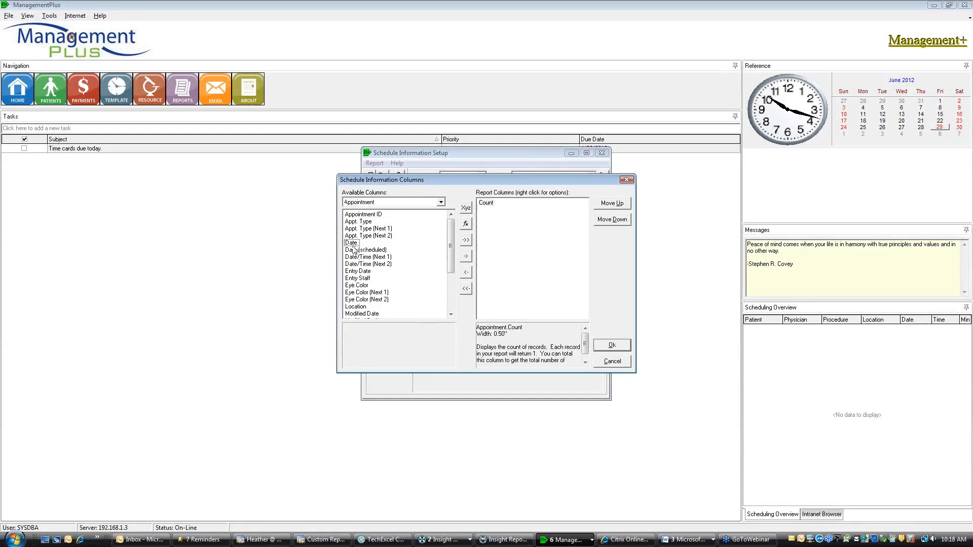
pyautogui.doubleClick(354, 245)
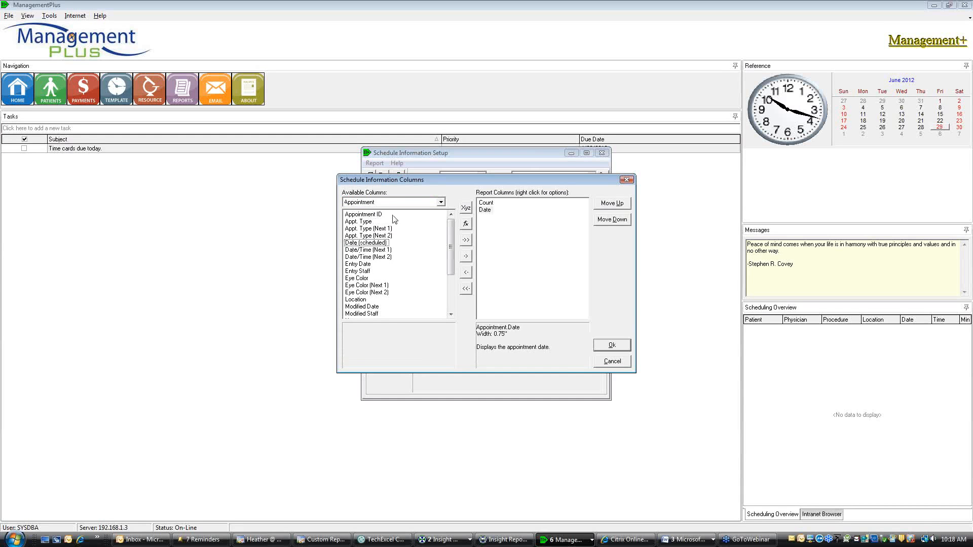
pyautogui.doubleClick(364, 222)
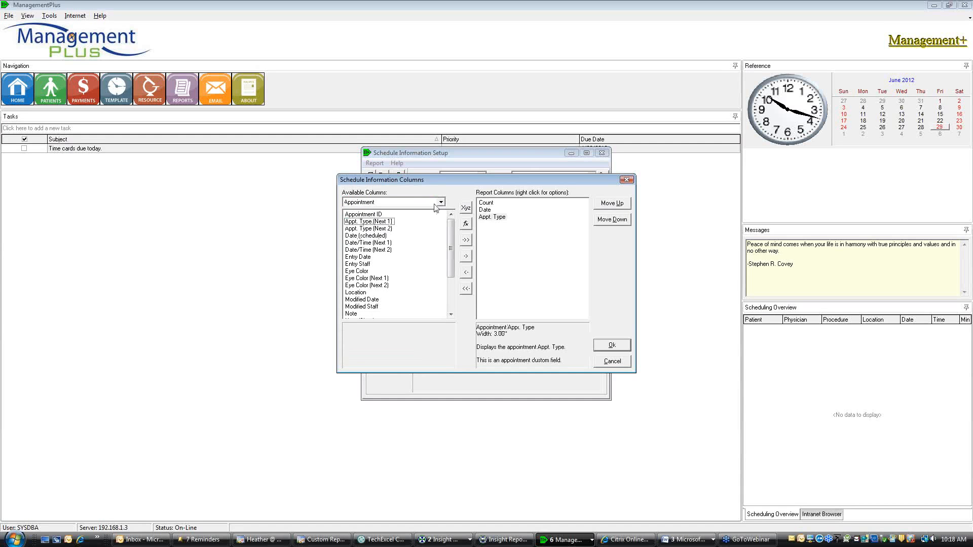
pyautogui.click(490, 218)
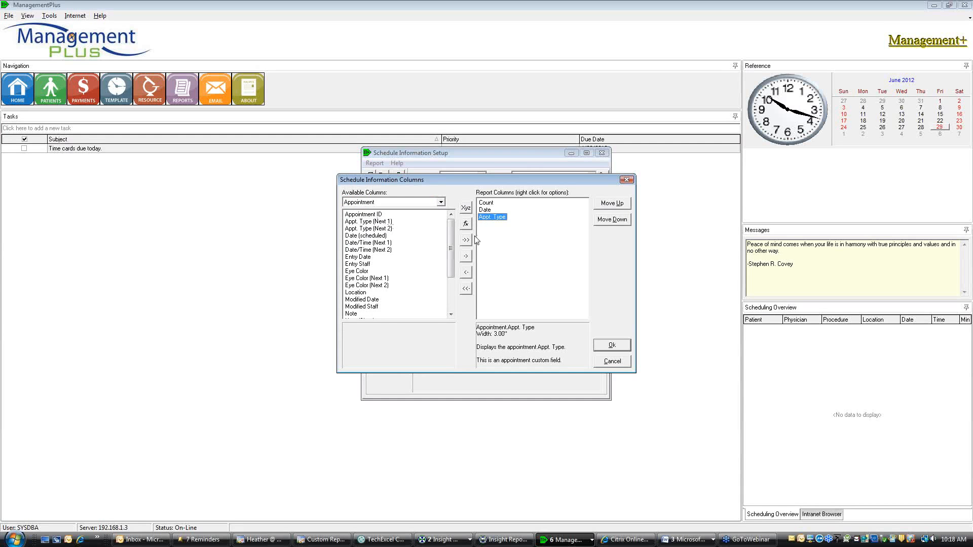
pyautogui.click(466, 273)
# - Add the Account # and Full Name columns from the Patient category to the report columns
pyautogui.click(441, 202)
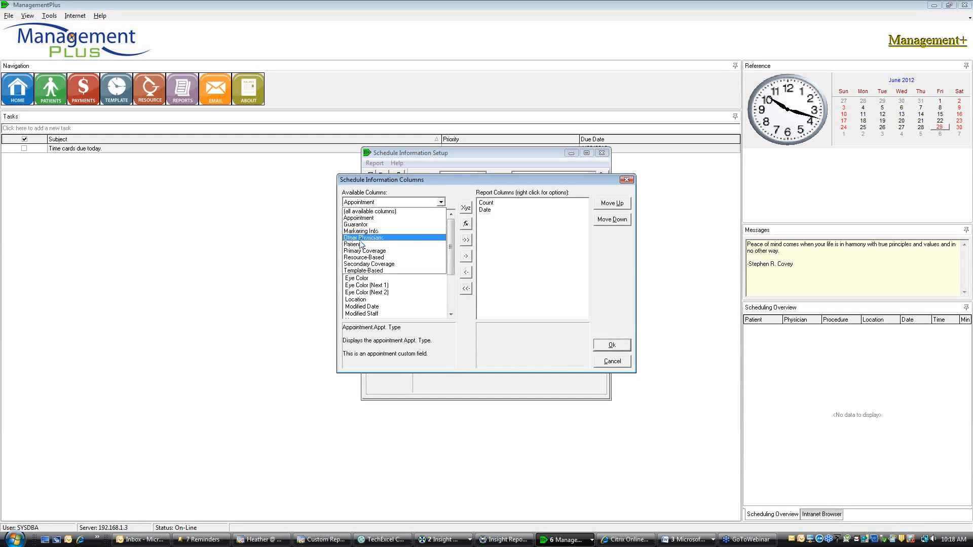
pyautogui.click(363, 243)
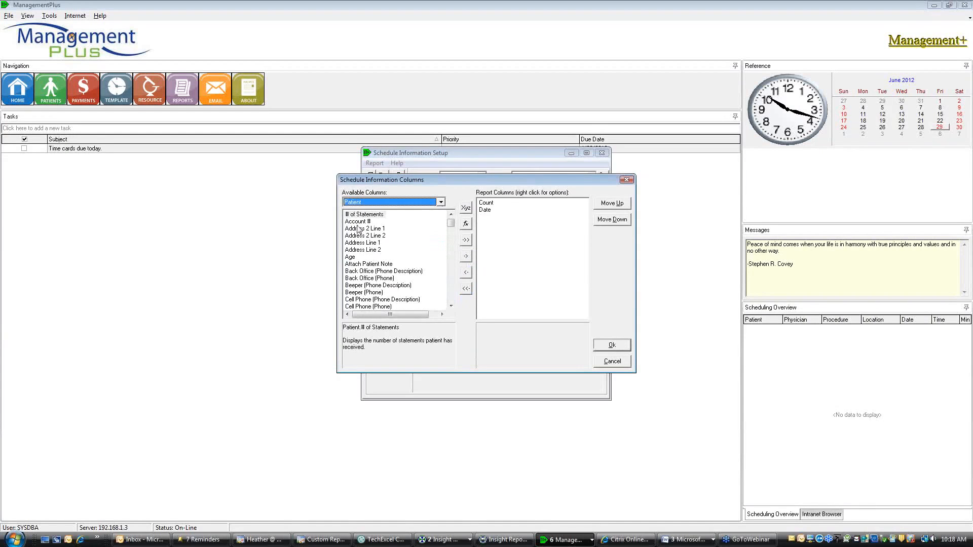
pyautogui.doubleClick(360, 222)
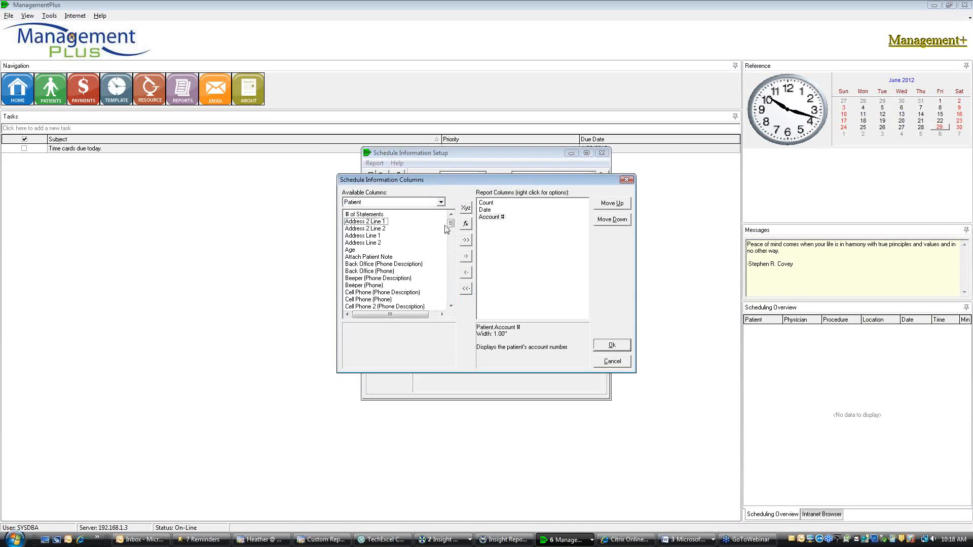
pyautogui.click(451, 306)
pyautogui.moveTo(453, 308); pyautogui.dragTo(451, 305)
pyautogui.doubleClick(359, 264)
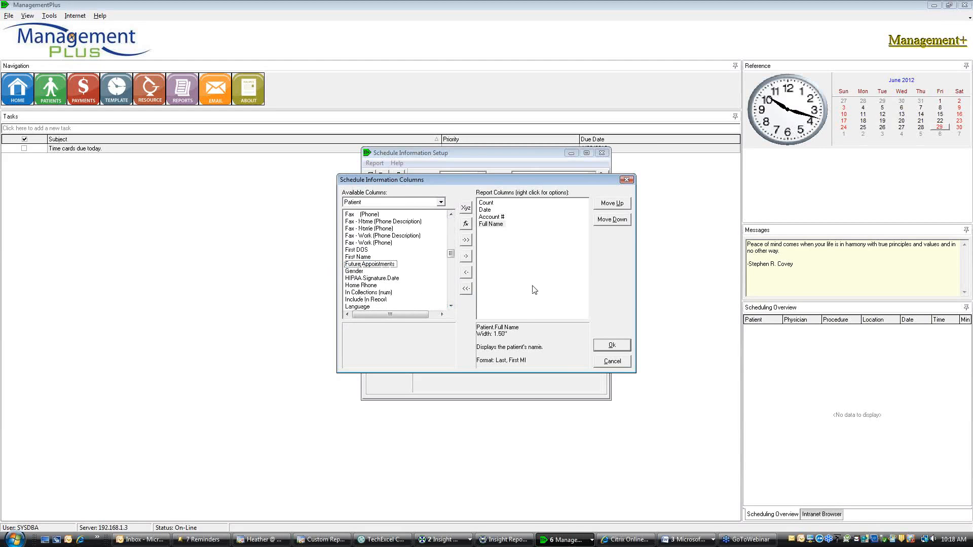
# - Reorder the report columns to Date, Account #, Full Name, Count, and confirm the column selection
pyautogui.click(485, 210)
pyautogui.click(604, 208)
pyautogui.click(500, 217)
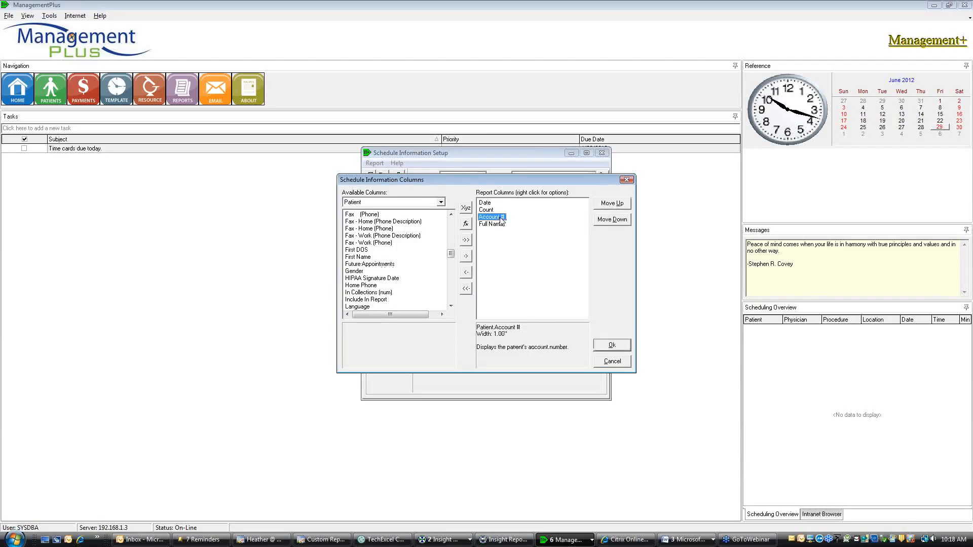
pyautogui.click(614, 204)
pyautogui.click(496, 225)
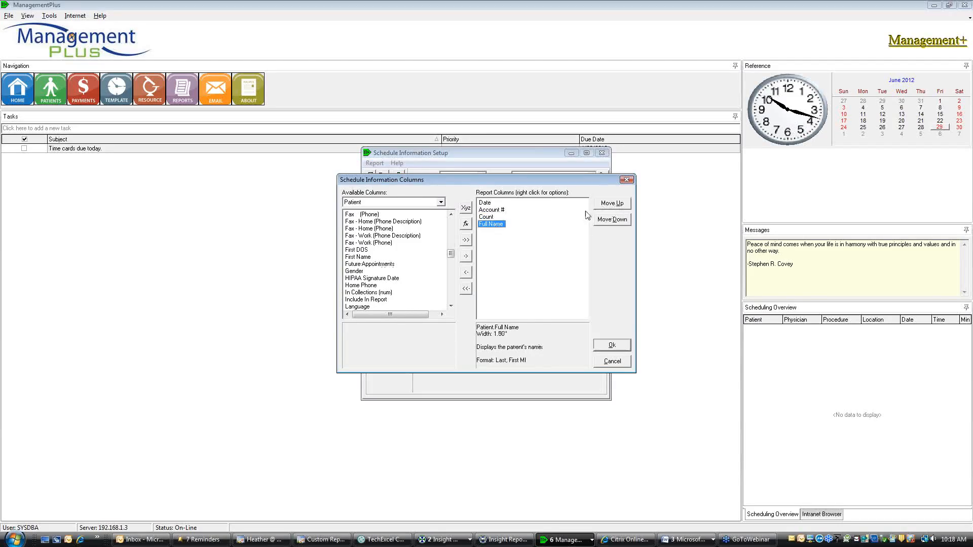
pyautogui.click(612, 207)
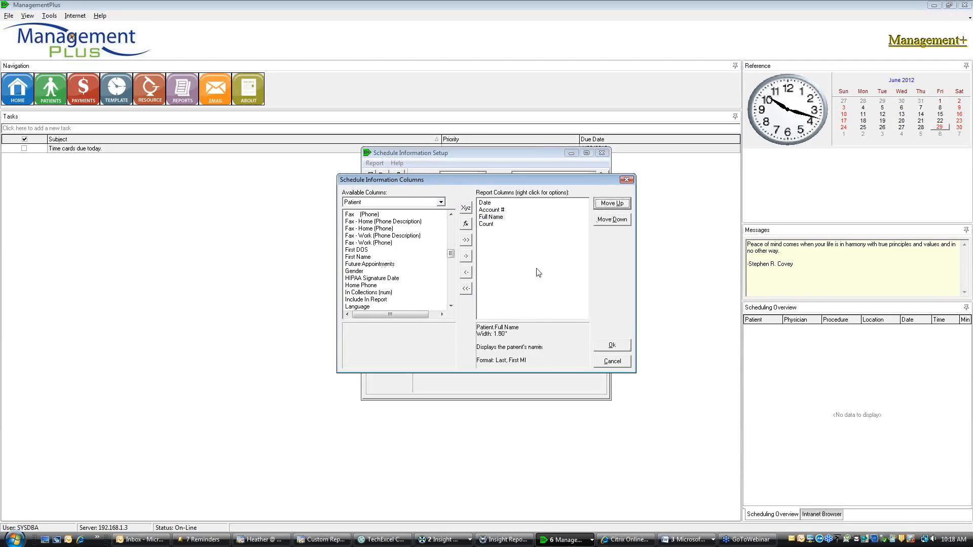
pyautogui.click(612, 346)
# - Sort the Schedule Information report by Account # in ascending order, and restrict it to distinct rows
pyautogui.click(385, 282)
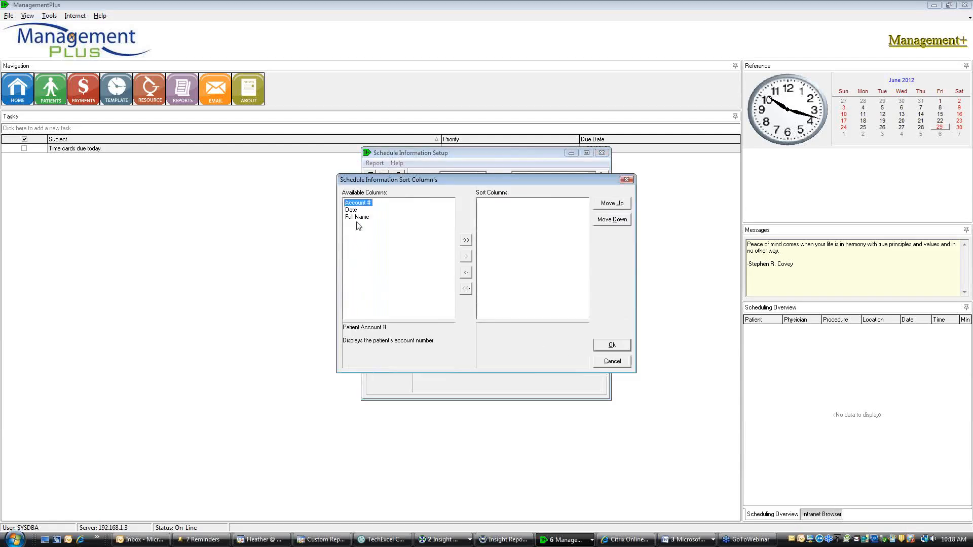
pyautogui.doubleClick(358, 202)
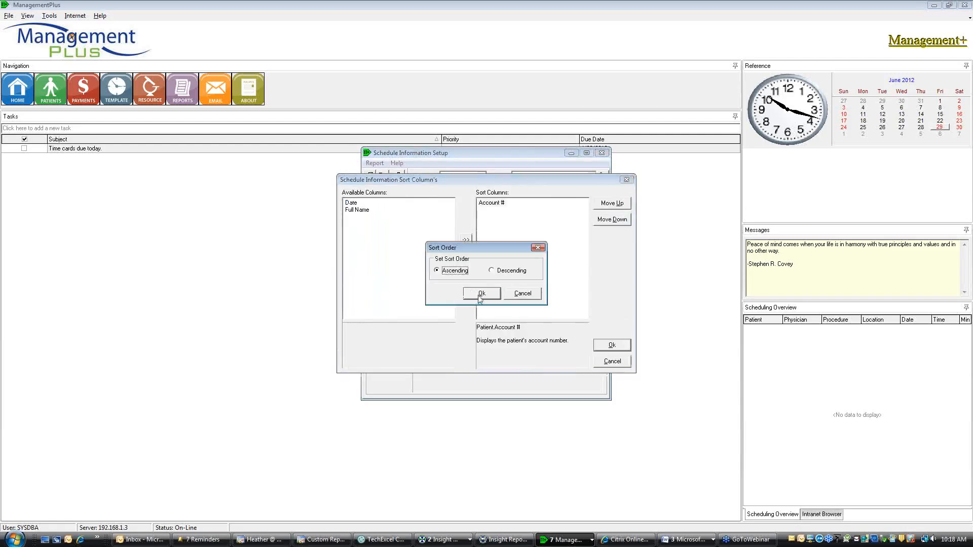
pyautogui.click(481, 293)
pyautogui.click(612, 345)
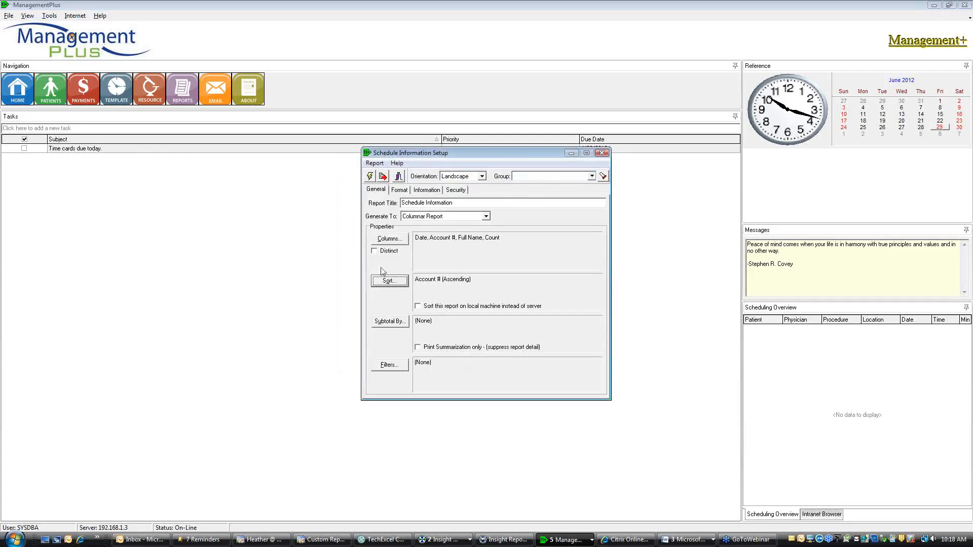
pyautogui.click(375, 253)
# - Add an appointment Date filter with the date range type At Report Time
pyautogui.click(389, 366)
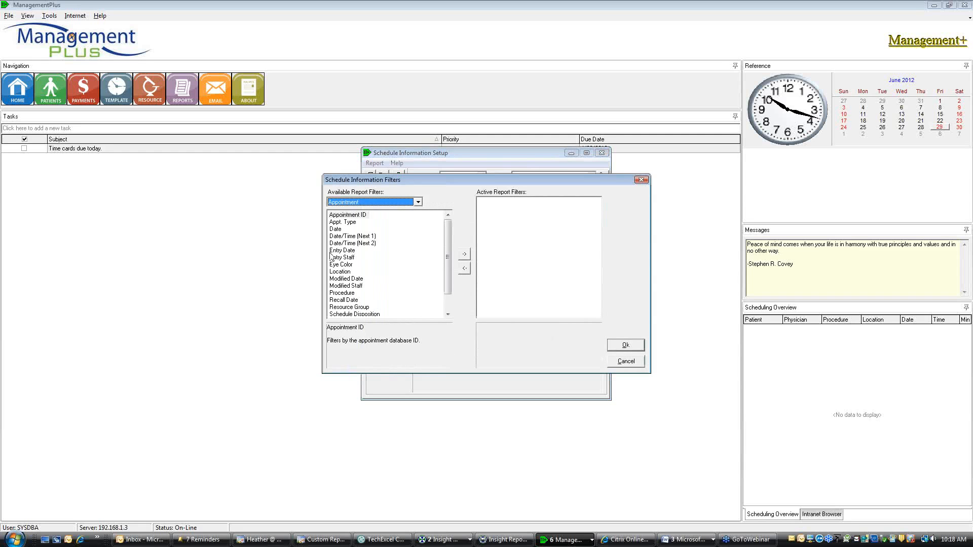
pyautogui.doubleClick(335, 229)
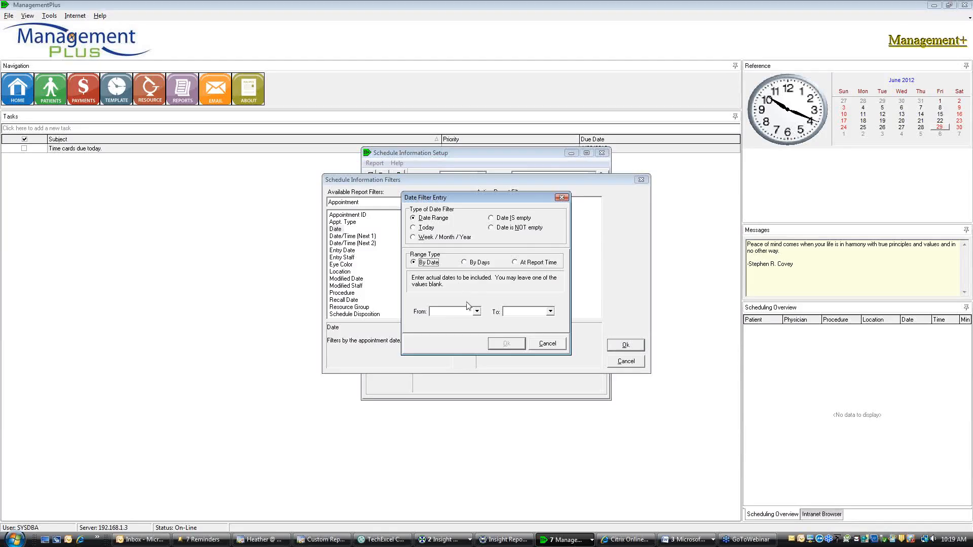
pyautogui.click(515, 262)
pyautogui.click(506, 344)
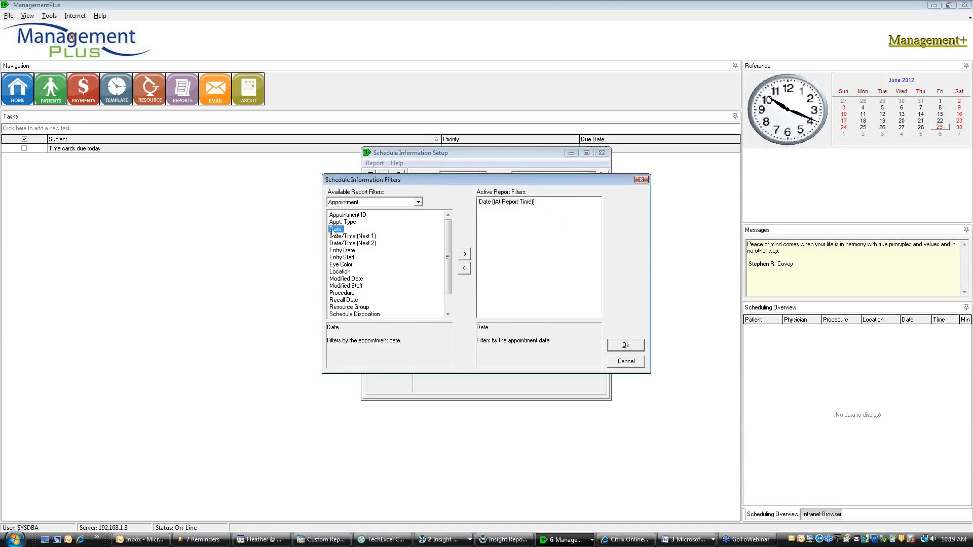
pyautogui.doubleClick(494, 202)
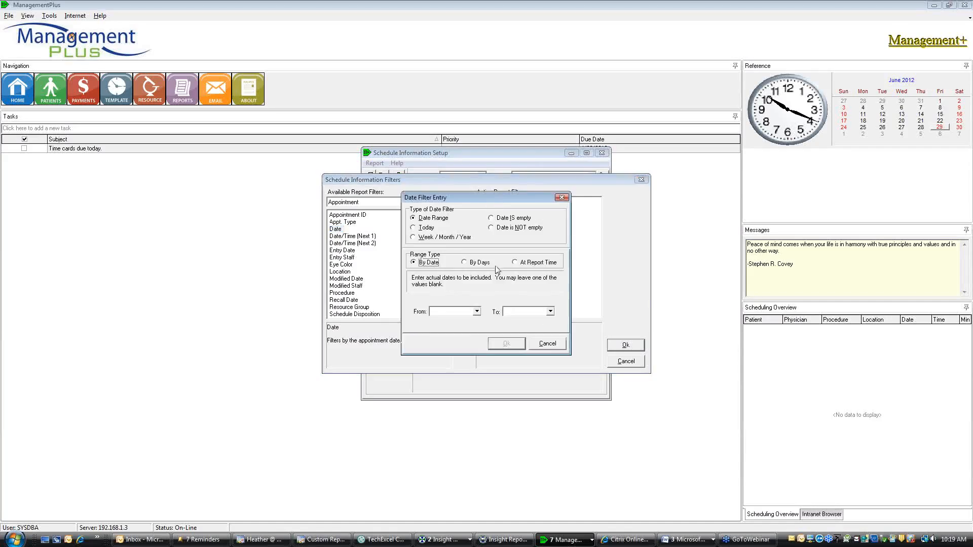
pyautogui.click(517, 263)
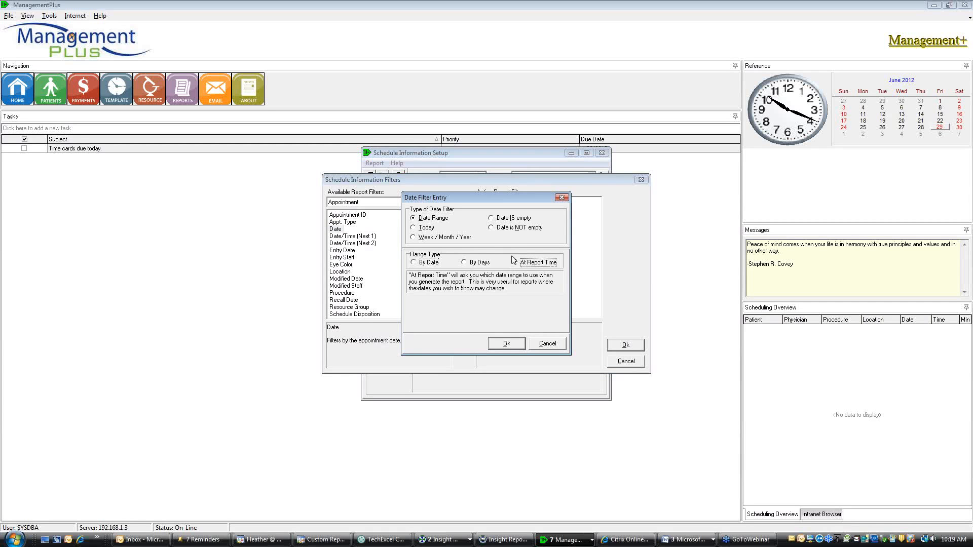
pyautogui.click(507, 344)
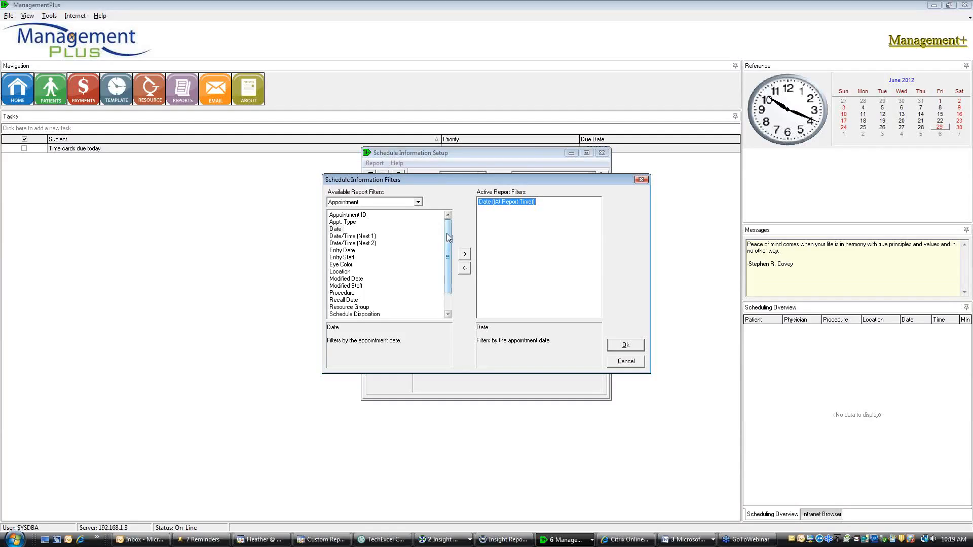
# - Add a Schedule Disposition filter set to IS Scheduled, and confirm the report filters
pyautogui.moveTo(448, 237); pyautogui.dragTo(448, 252)
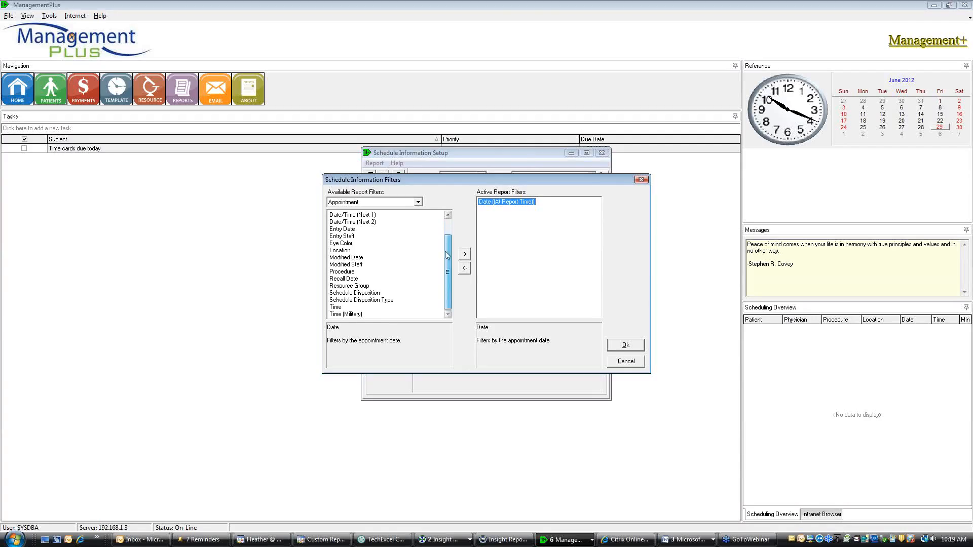
pyautogui.doubleClick(367, 294)
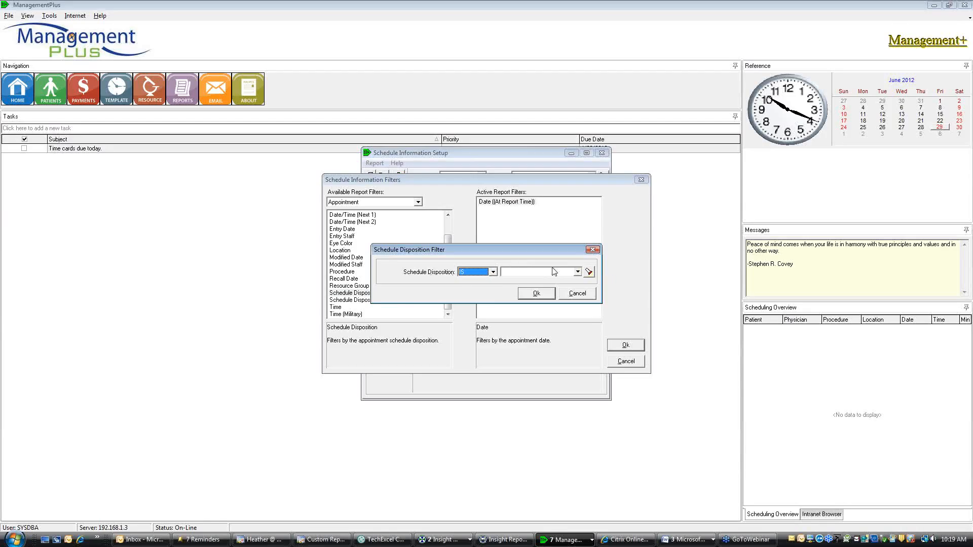
pyautogui.click(579, 273)
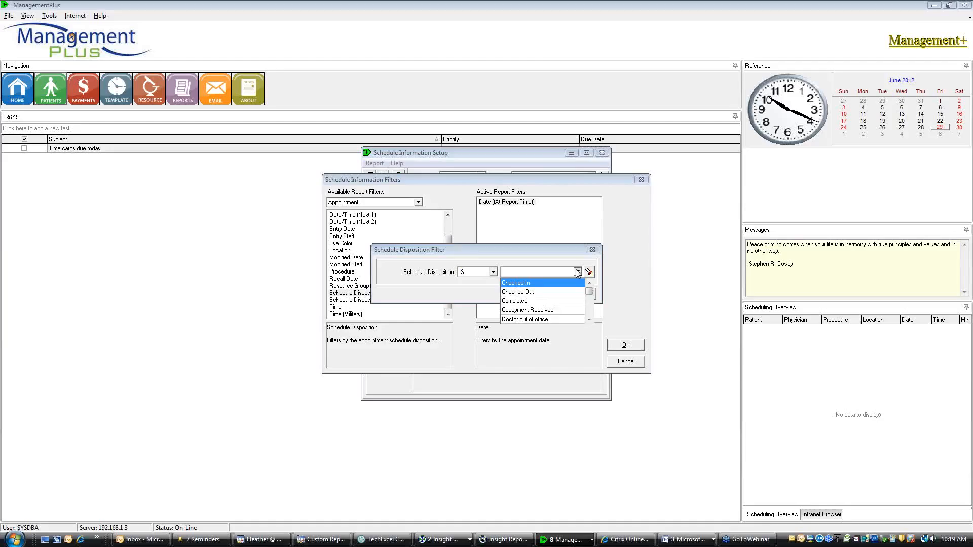
pyautogui.moveTo(589, 301); pyautogui.dragTo(588, 317)
pyautogui.click(534, 282)
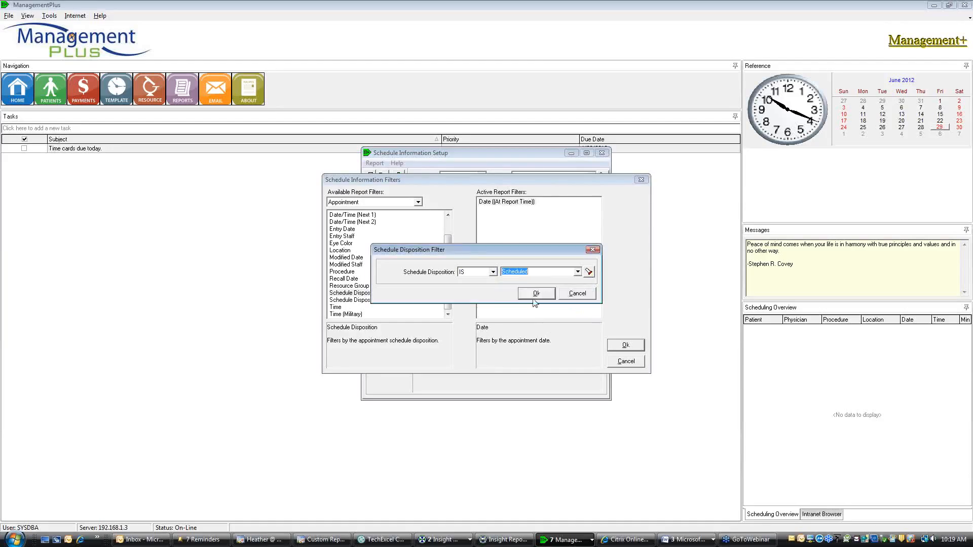
pyautogui.click(538, 297)
pyautogui.click(625, 345)
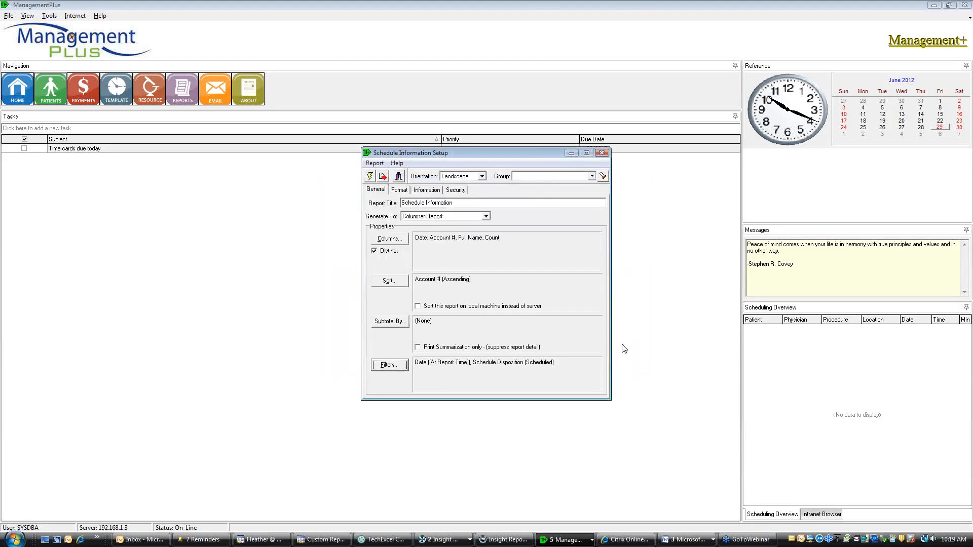
# - Preview the Schedule Information report for appointment dates 06/01/2011 to 06/29/2012, and close the preview
pyautogui.click(369, 177)
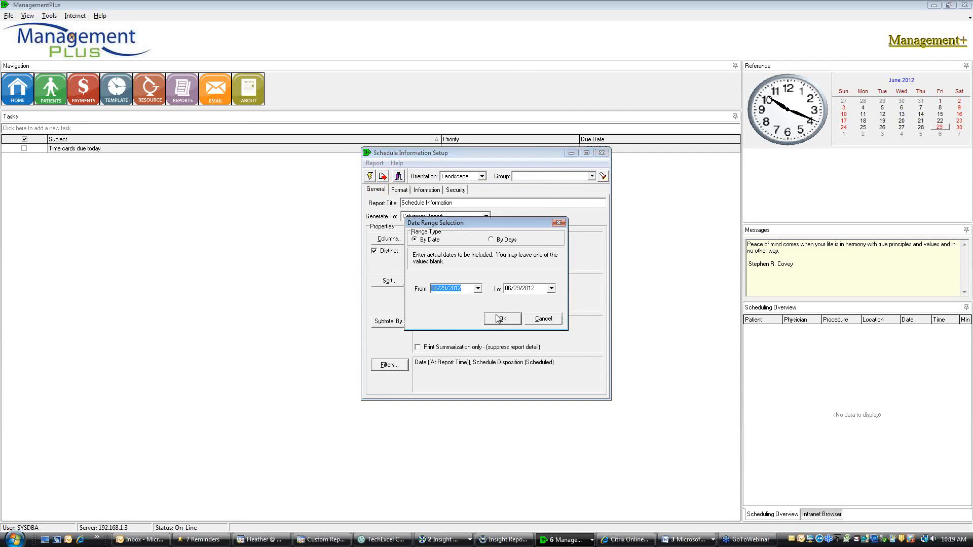
pyautogui.click(477, 288)
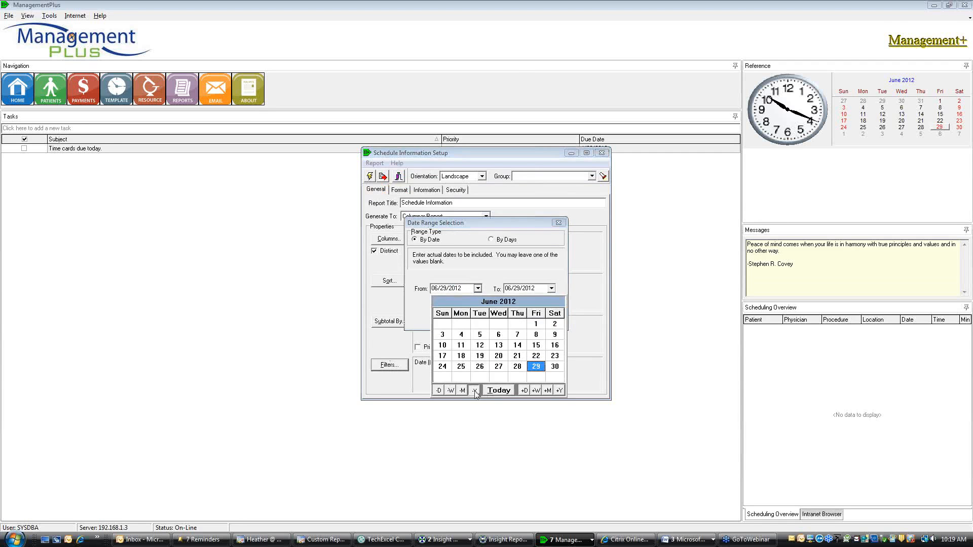
pyautogui.click(475, 390)
pyautogui.click(502, 326)
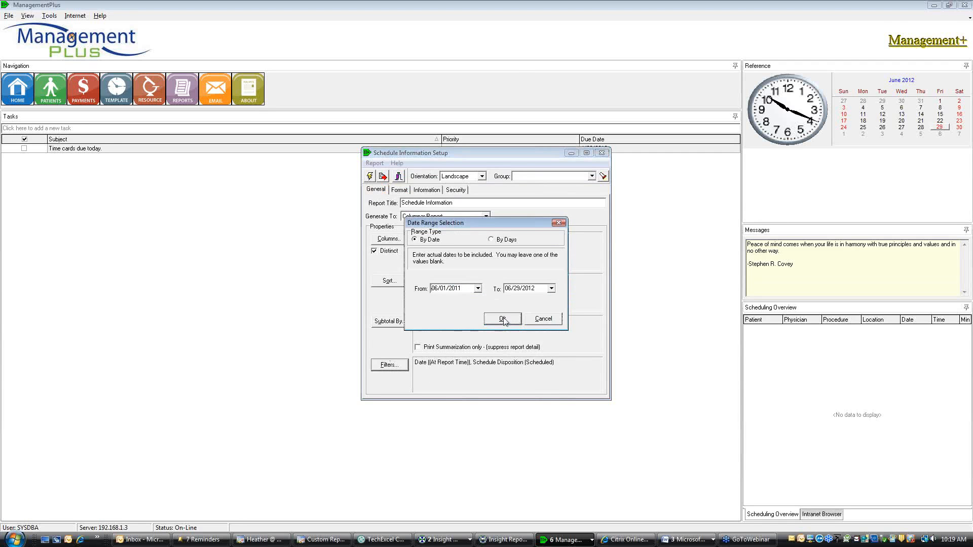
pyautogui.click(504, 319)
pyautogui.click(530, 251)
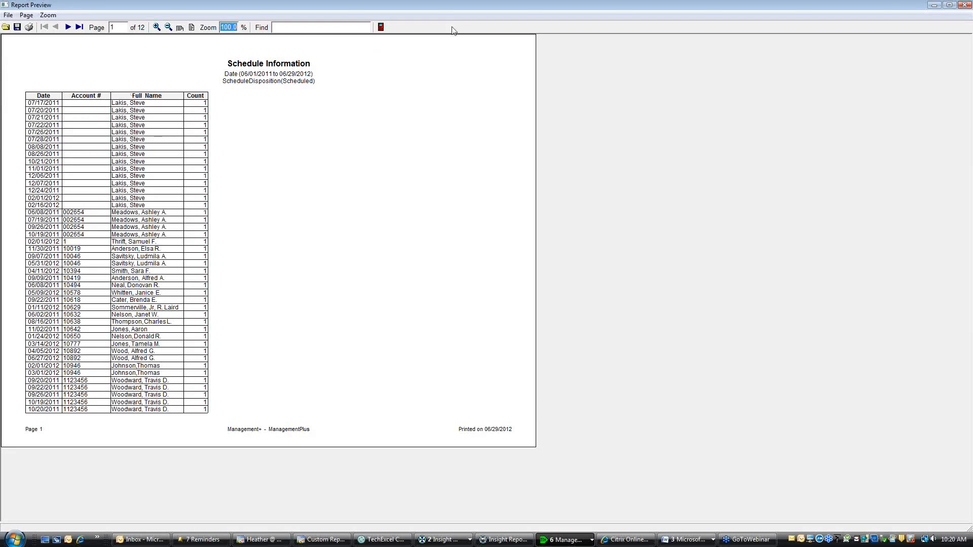
pyautogui.click(965, 5)
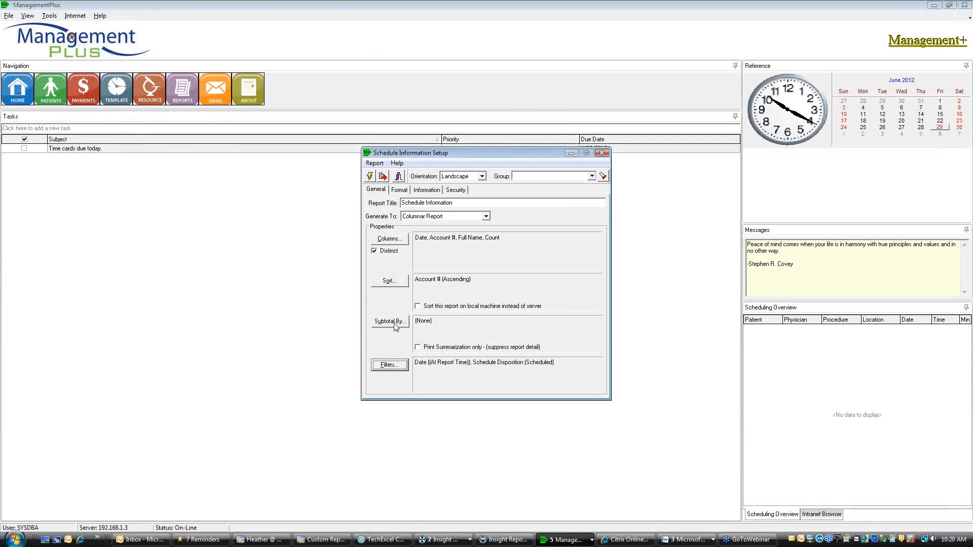
# - Set the report to print summarization only, preview it for 06/01/2011 to 06/29/2012, and close the preview
pyautogui.click(417, 347)
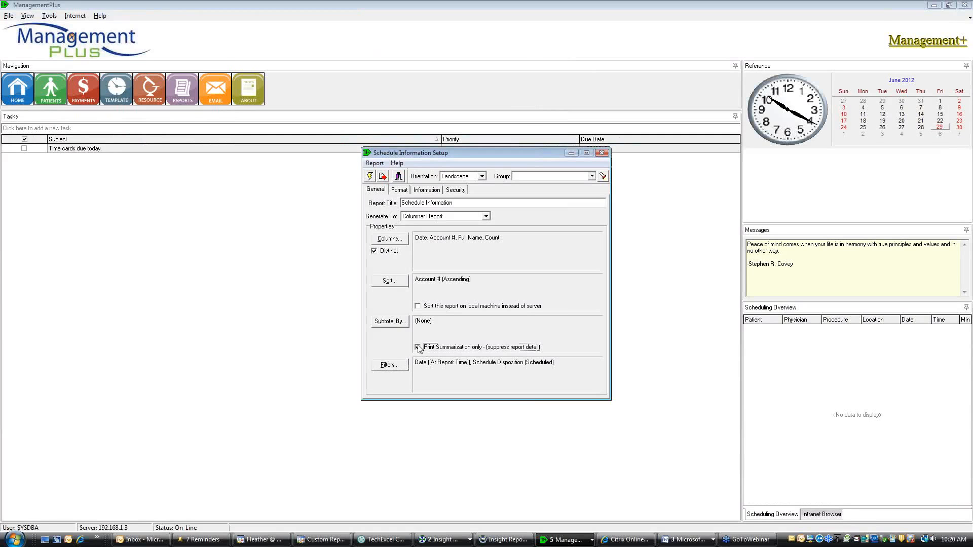
pyautogui.click(370, 178)
pyautogui.click(478, 289)
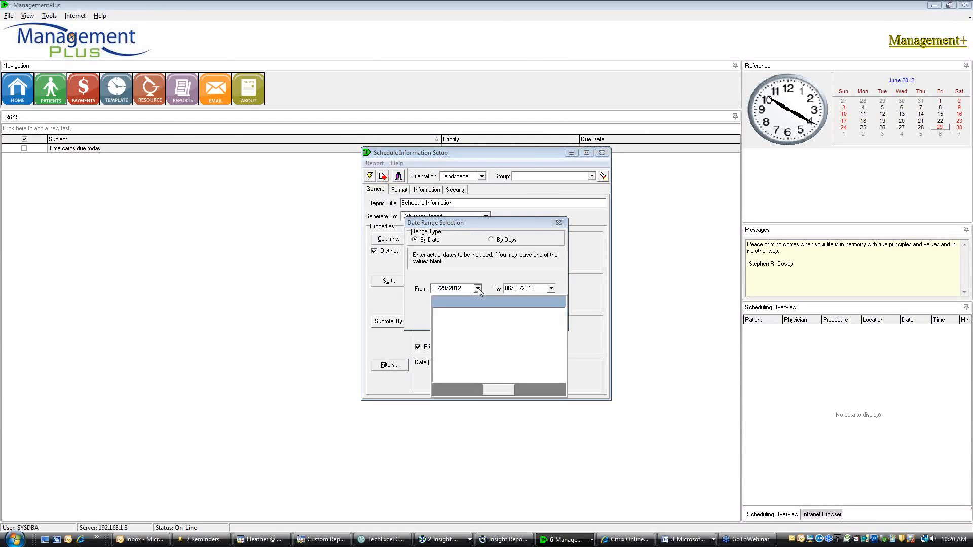
pyautogui.click(474, 390)
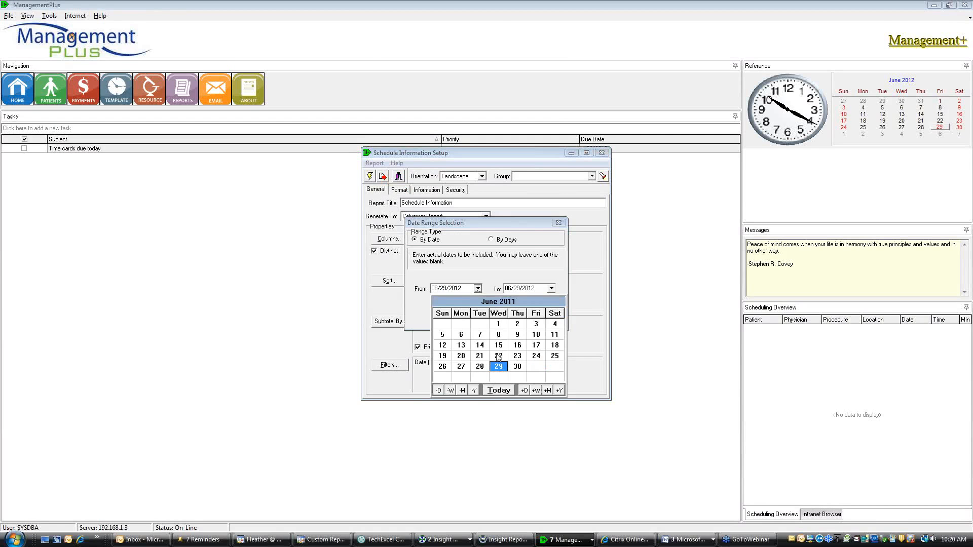
pyautogui.click(500, 324)
pyautogui.click(502, 319)
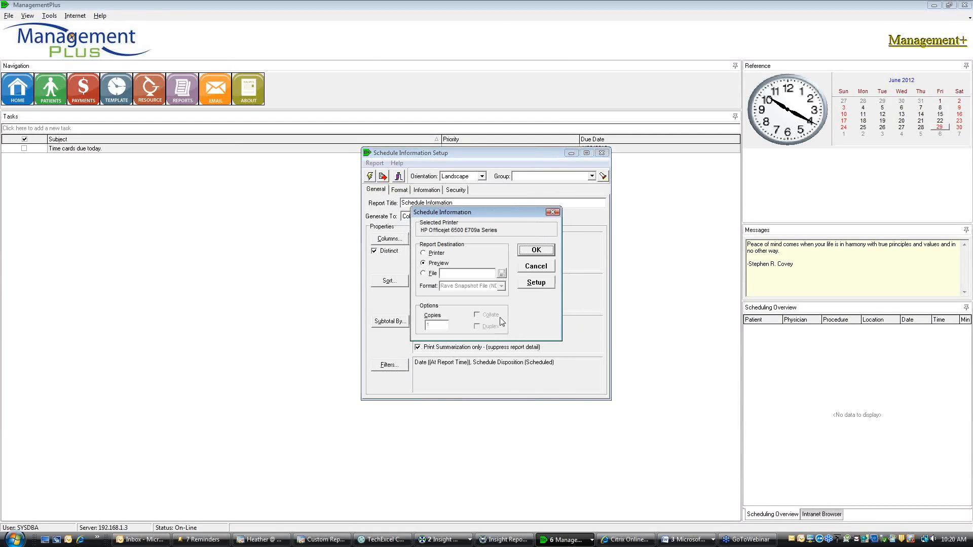
pyautogui.click(537, 254)
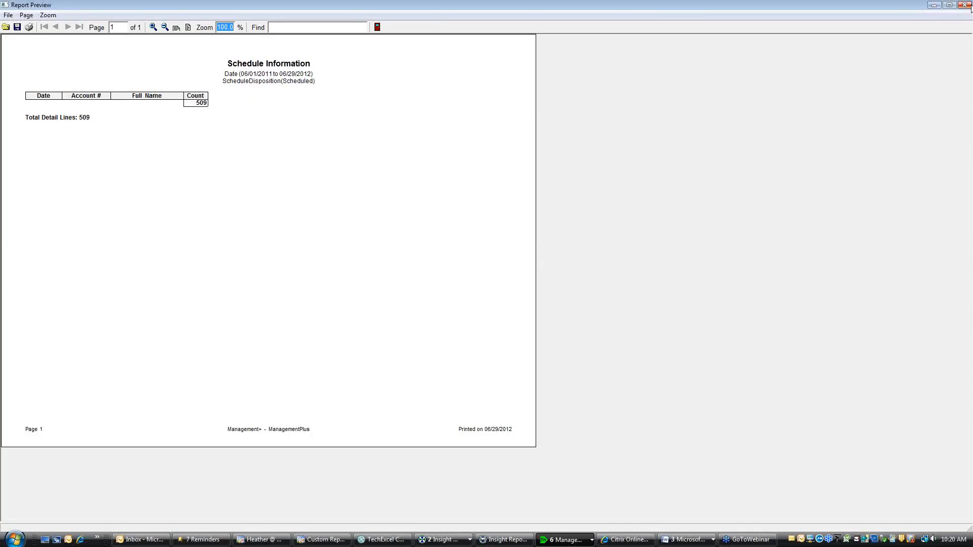
pyautogui.click(966, 5)
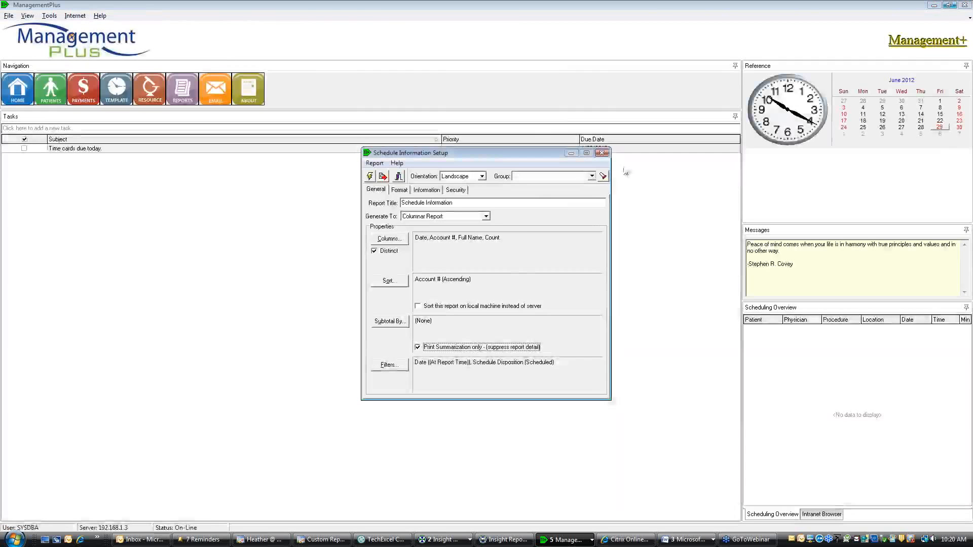
# - Close the Schedule Information report without saving it, and briefly view the saved AR by Coverage - Summary report's setup
pyautogui.click(602, 154)
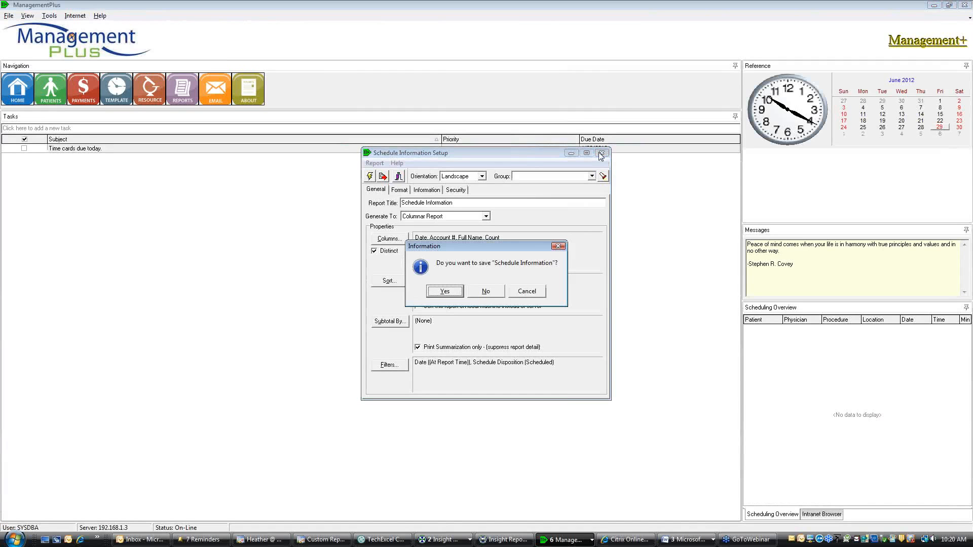
pyautogui.click(486, 291)
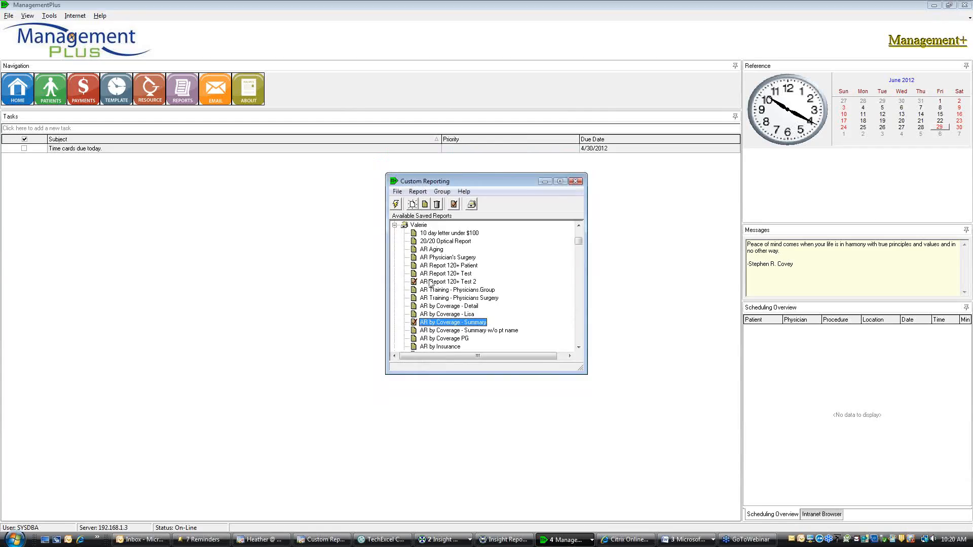
pyautogui.doubleClick(437, 322)
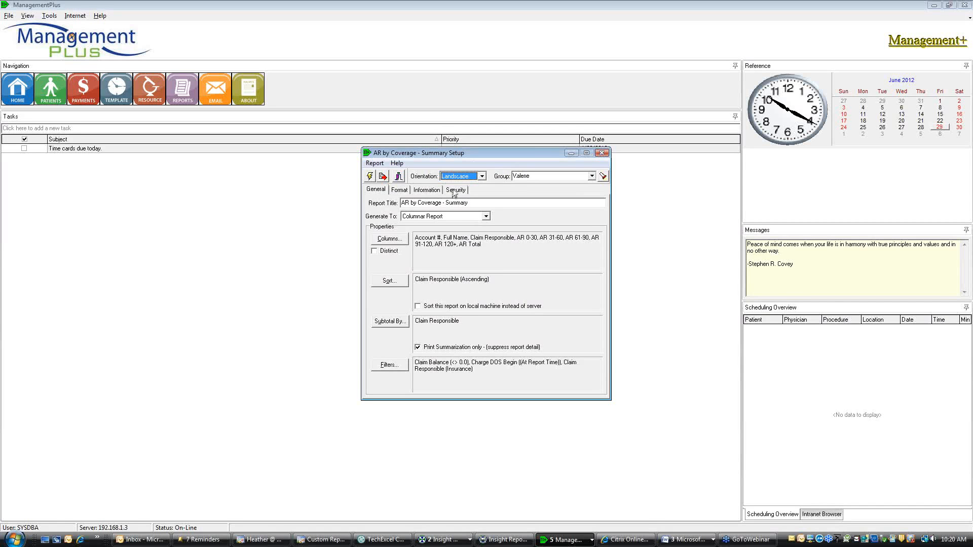
pyautogui.click(600, 154)
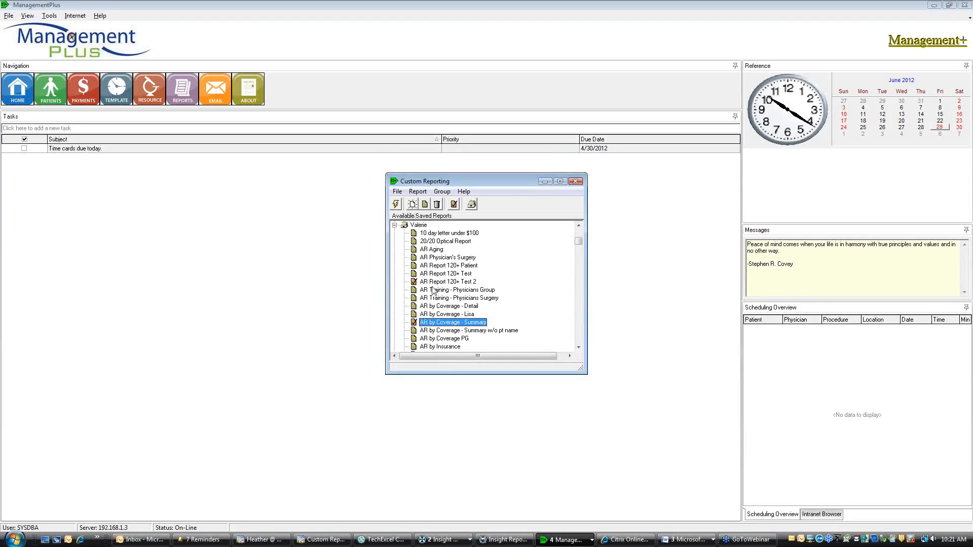
# - Reopen the AR by Coverage - Summary report and examine the staff access levels in its security settings
pyautogui.doubleClick(453, 323)
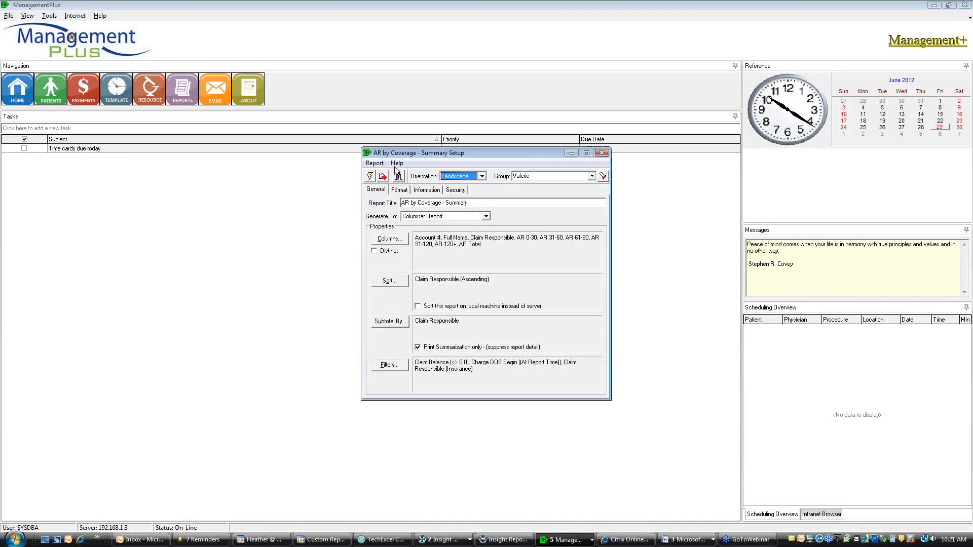
pyautogui.click(456, 191)
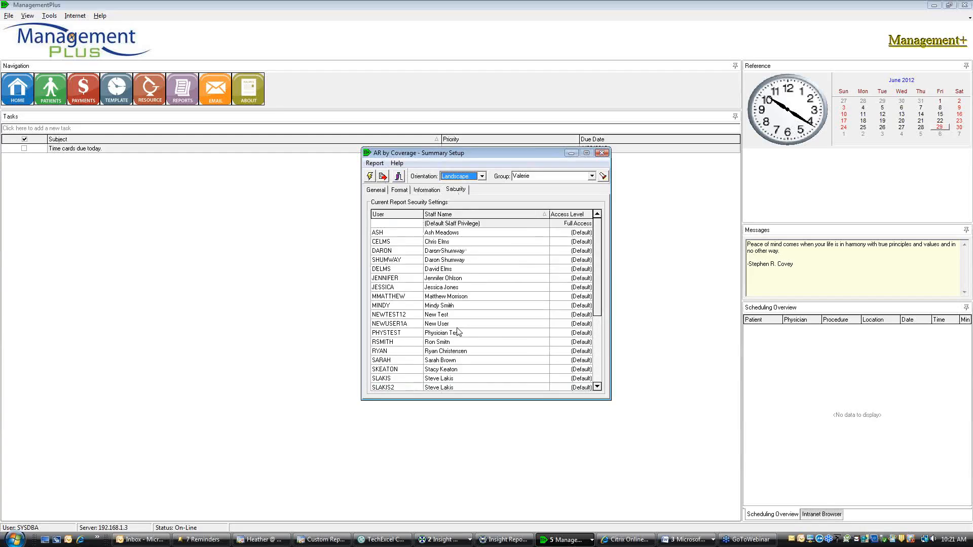
pyautogui.moveTo(600, 280); pyautogui.dragTo(594, 247)
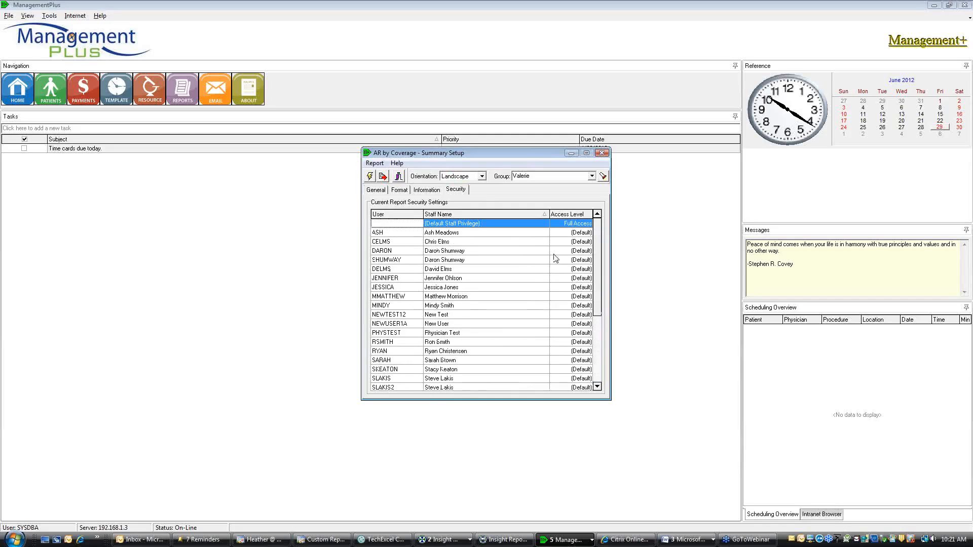
# - Set one staff member's access level to Generate Only and the NEWTEST12 user's access level to No Access
pyautogui.rightClick(555, 291)
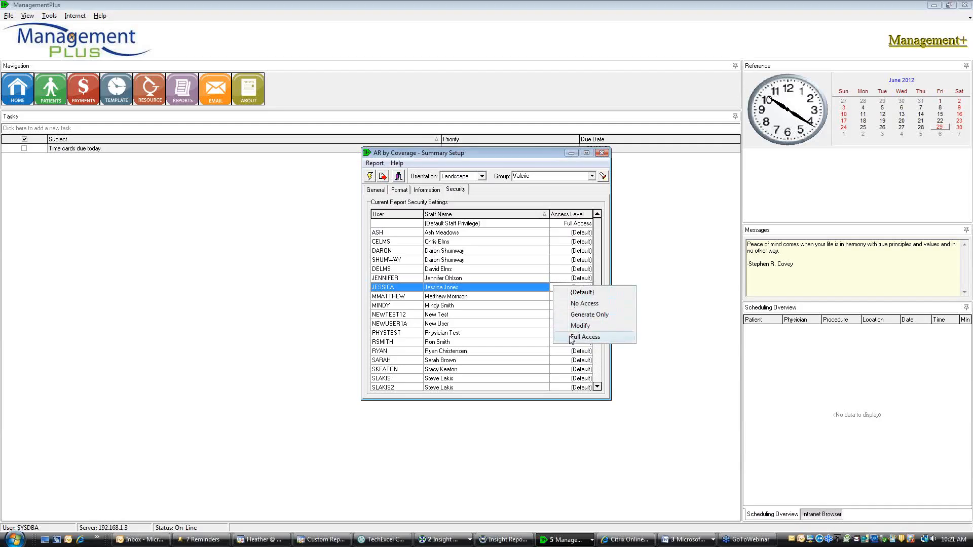
pyautogui.click(579, 315)
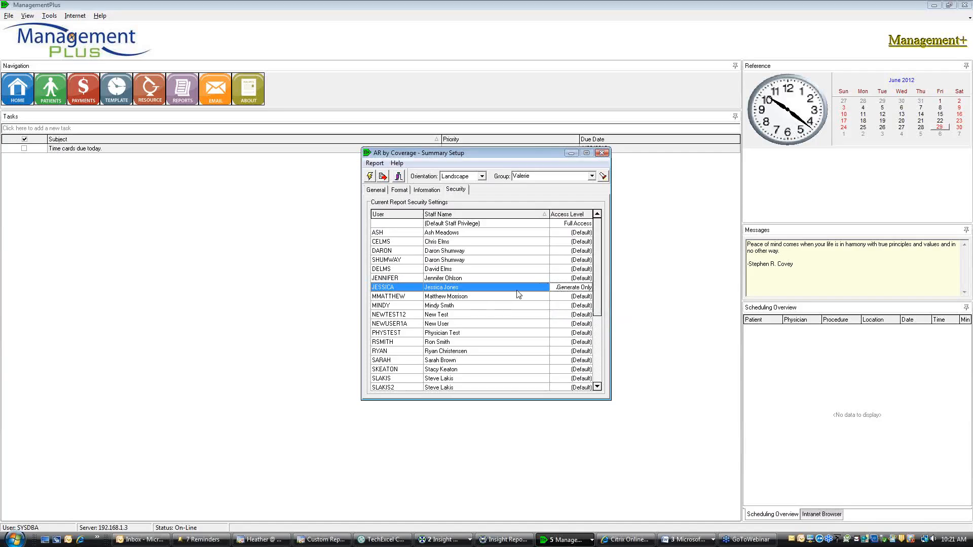
pyautogui.rightClick(533, 317)
pyautogui.click(552, 333)
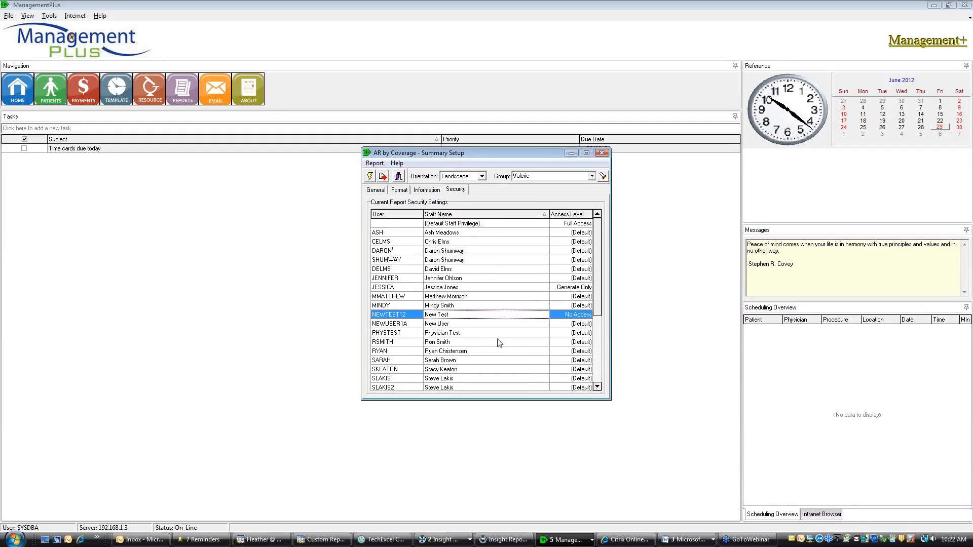
# - Try to set the default staff privilege to No Access, and check the access level choices for another staff member
pyautogui.rightClick(497, 218)
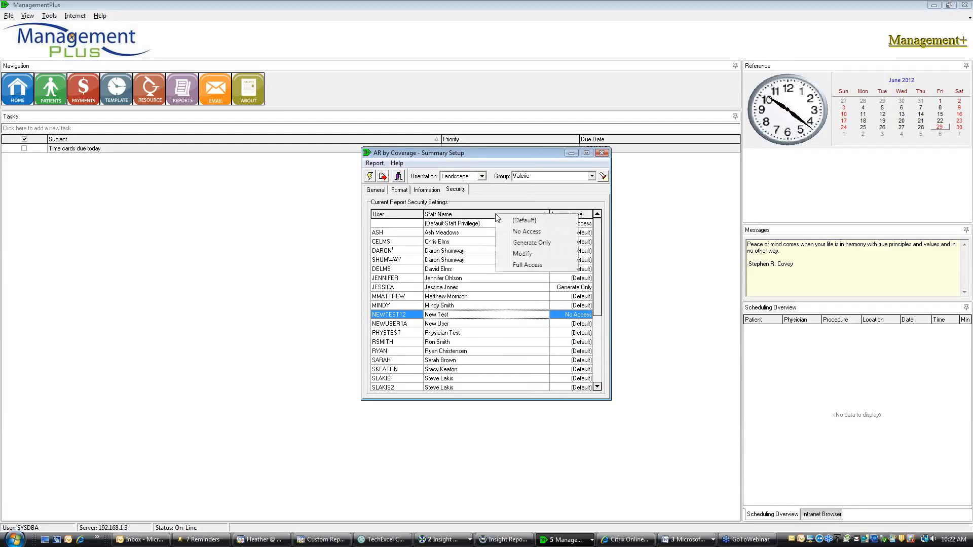
pyautogui.click(519, 232)
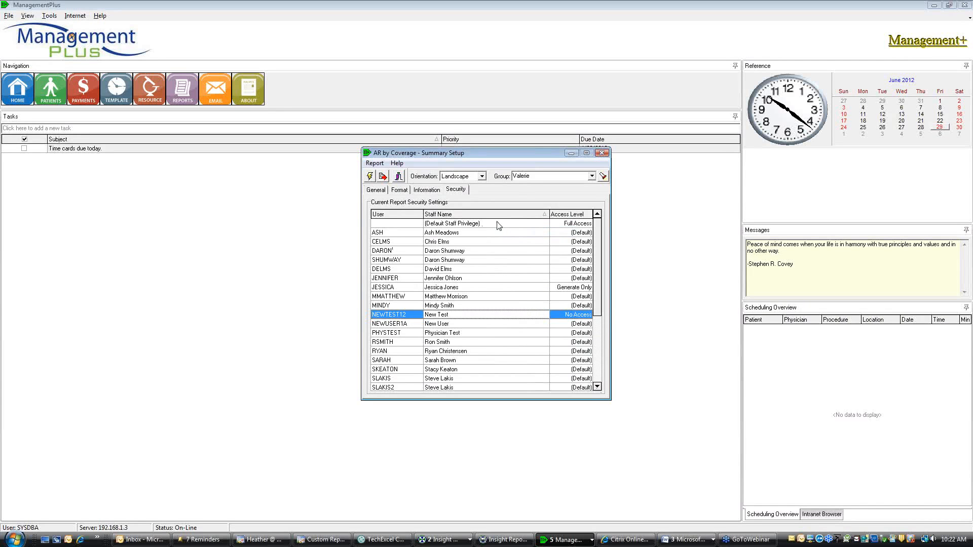
pyautogui.rightClick(514, 260)
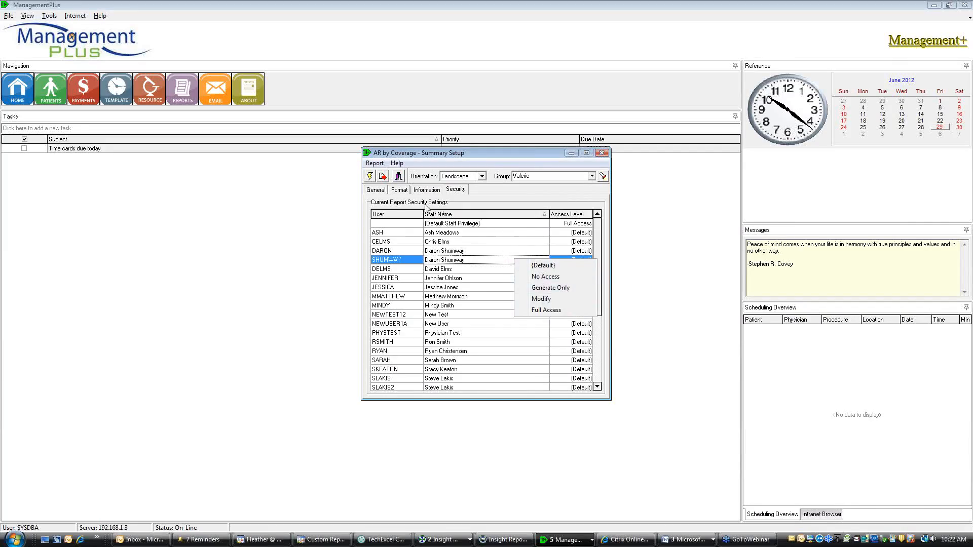
# - Set the color of negative totals to Red in the report's format settings
pyautogui.click(399, 189)
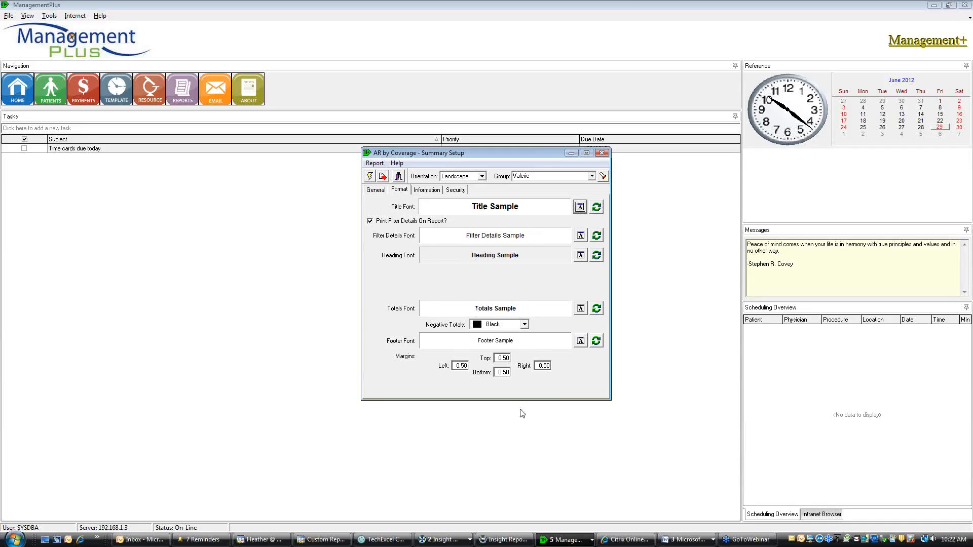
pyautogui.click(522, 328)
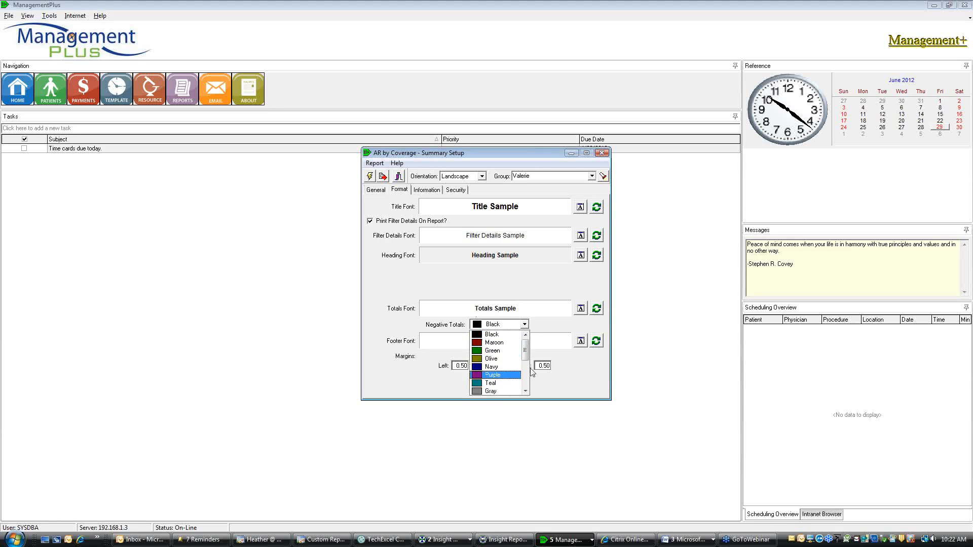
pyautogui.moveTo(526, 352); pyautogui.dragTo(526, 367)
pyautogui.click(501, 367)
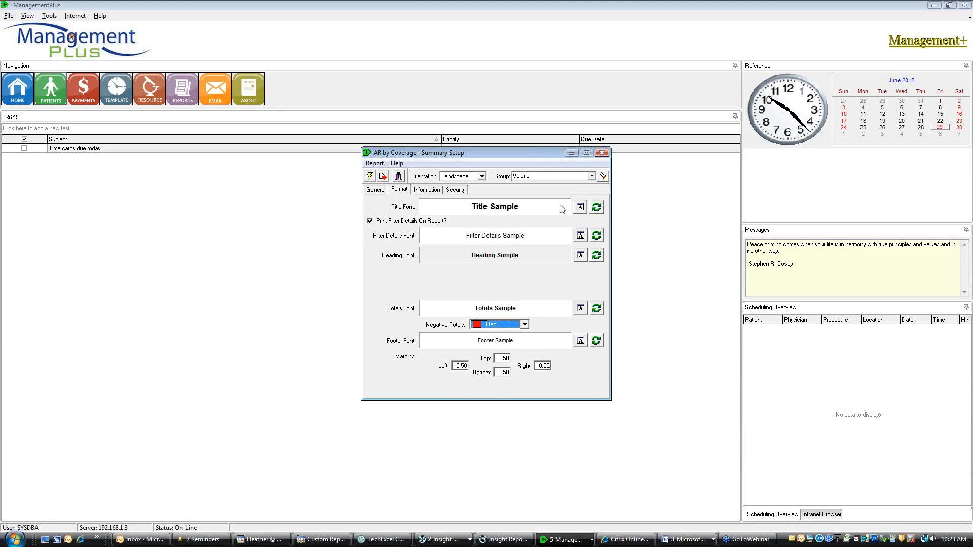
# - Change the report title's font style to Italic
pyautogui.click(580, 207)
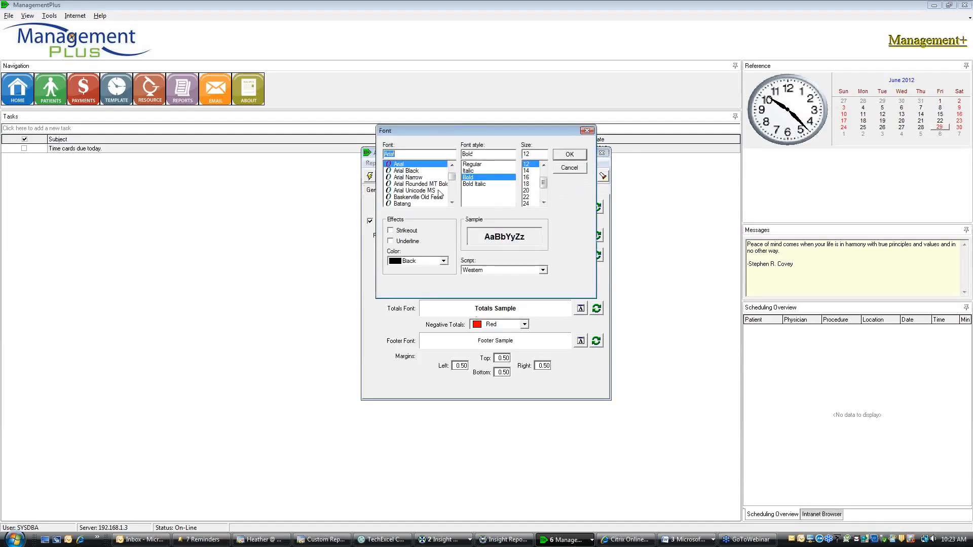
pyautogui.click(469, 170)
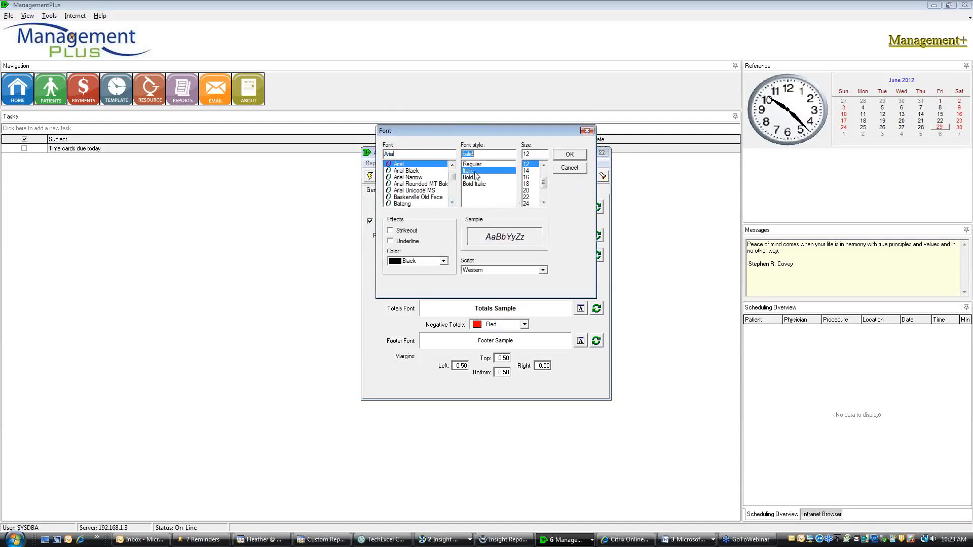
pyautogui.click(565, 155)
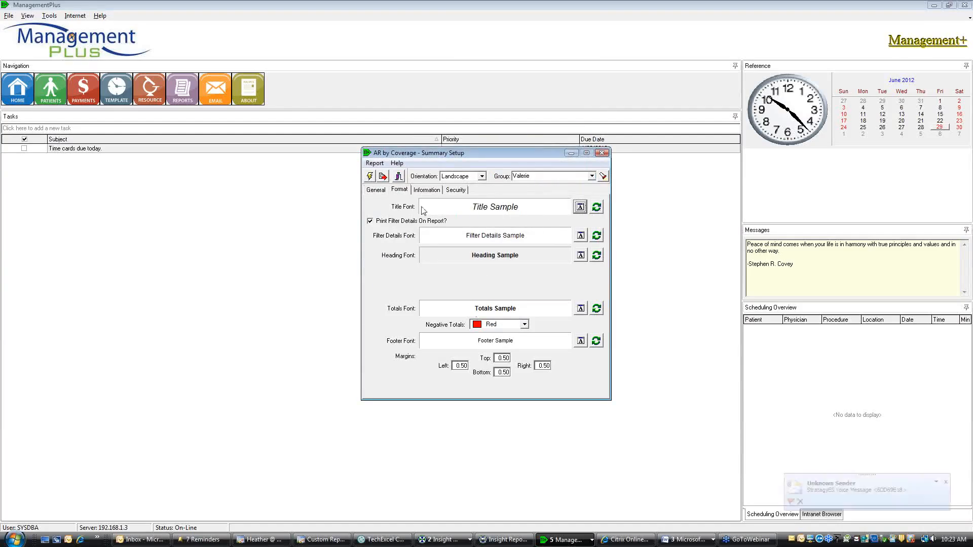
# - Reset the title and totals fonts to their defaults, and set the negative totals color to Black
pyautogui.click(597, 209)
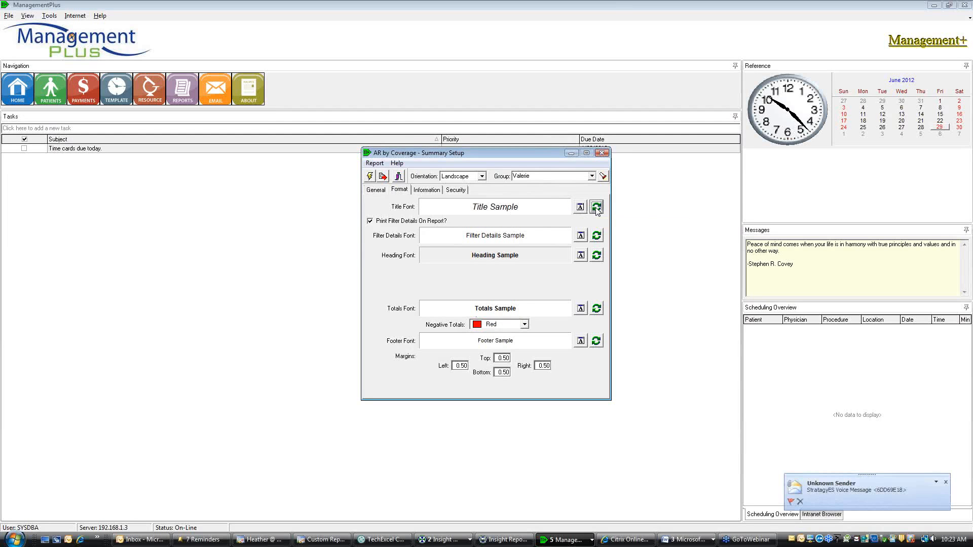
pyautogui.click(968, 26)
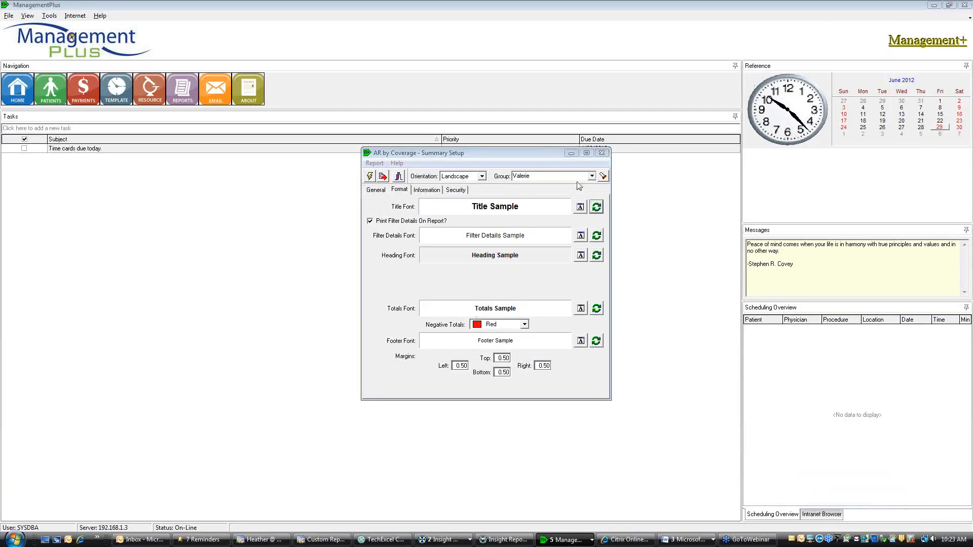
pyautogui.click(597, 311)
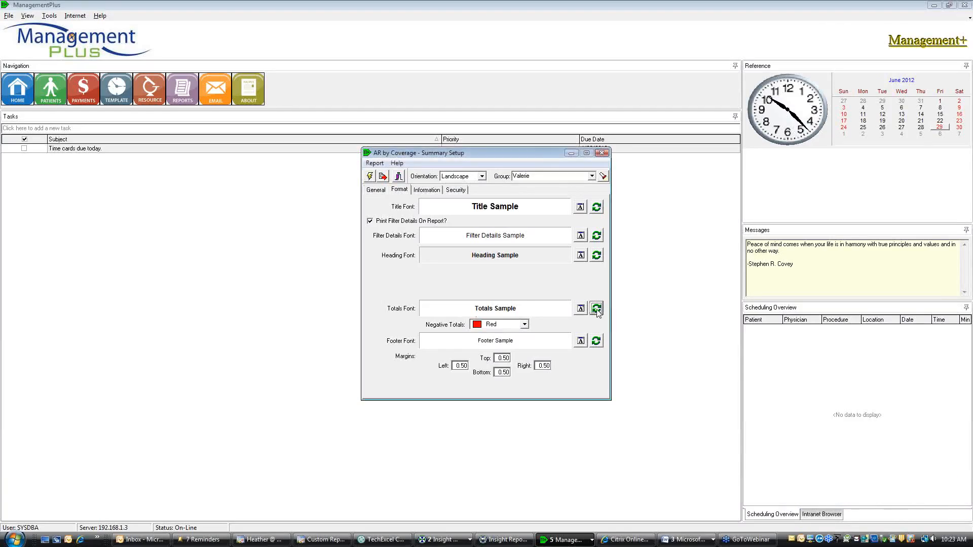
pyautogui.click(526, 325)
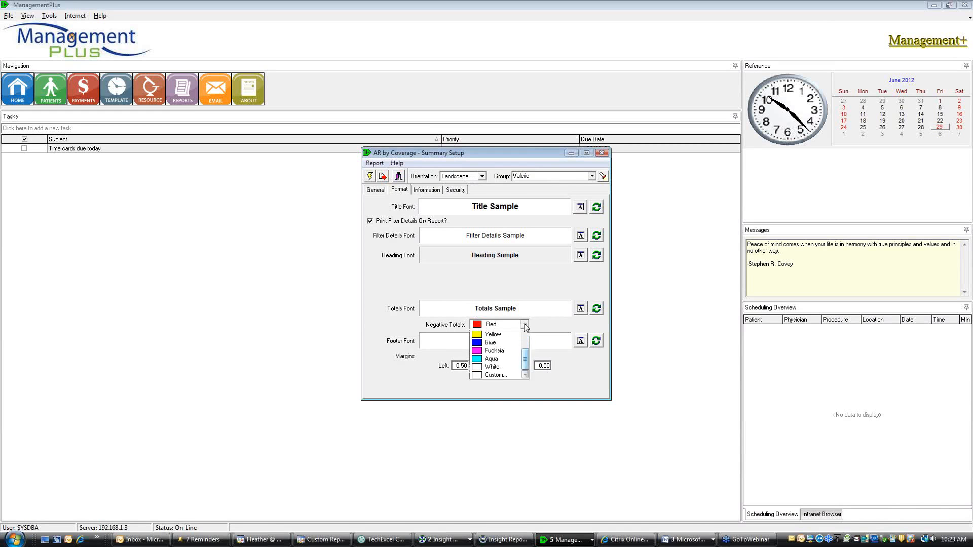
pyautogui.moveTo(527, 370); pyautogui.dragTo(528, 335)
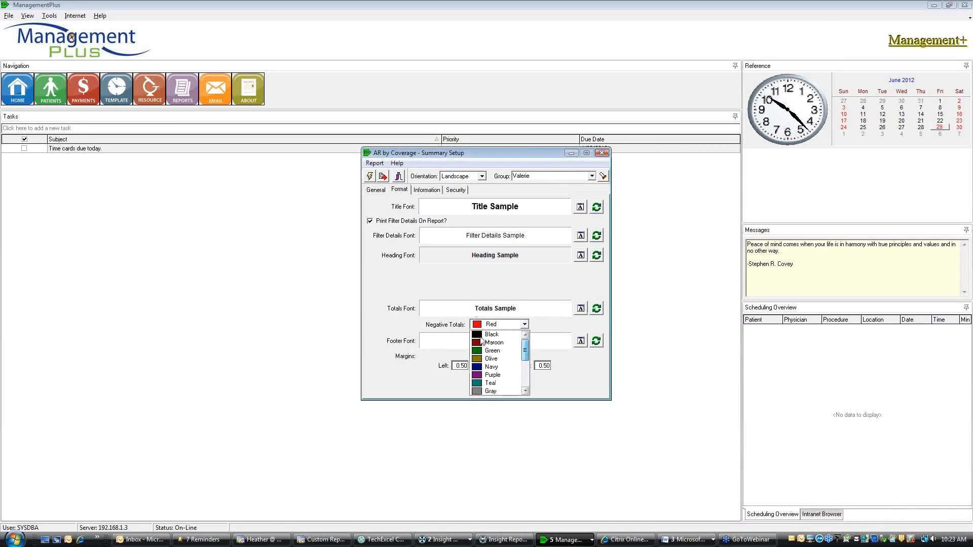
pyautogui.click(504, 335)
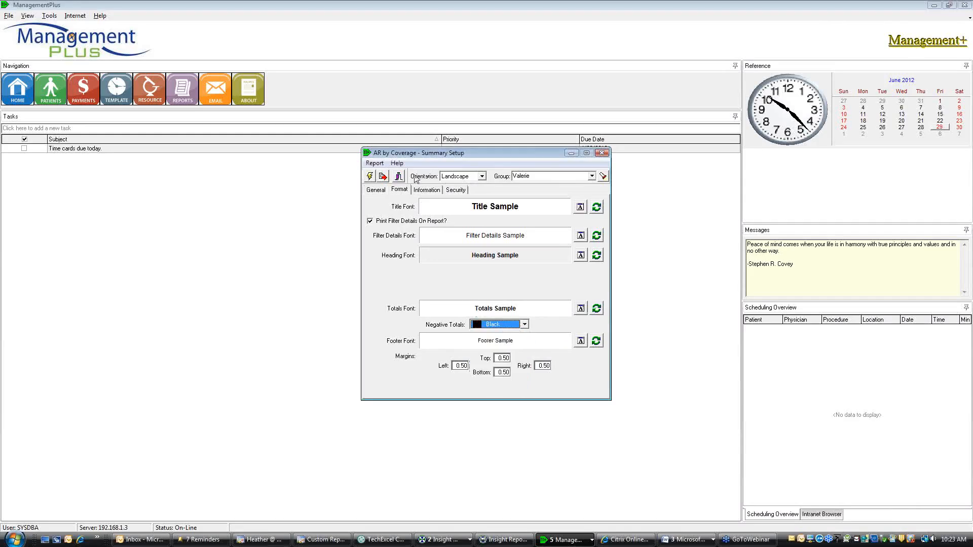
# - Rename the Claim Responsible column to "Clm Res" in the report's column list
pyautogui.click(382, 192)
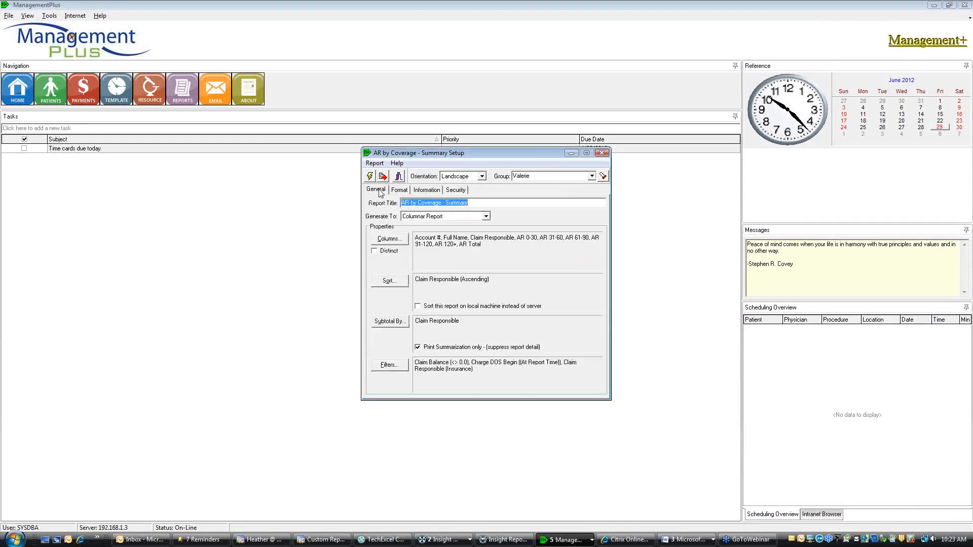
pyautogui.click(395, 241)
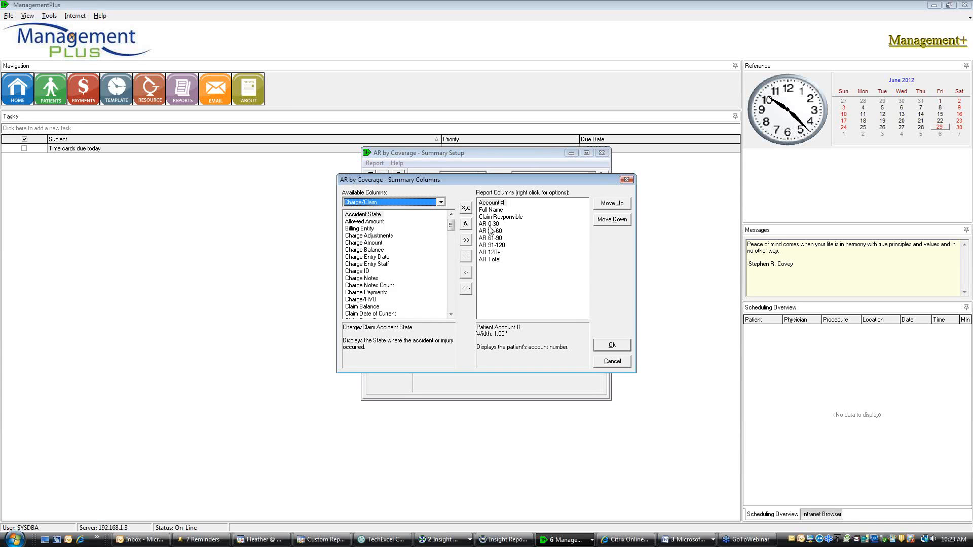
pyautogui.rightClick(490, 226)
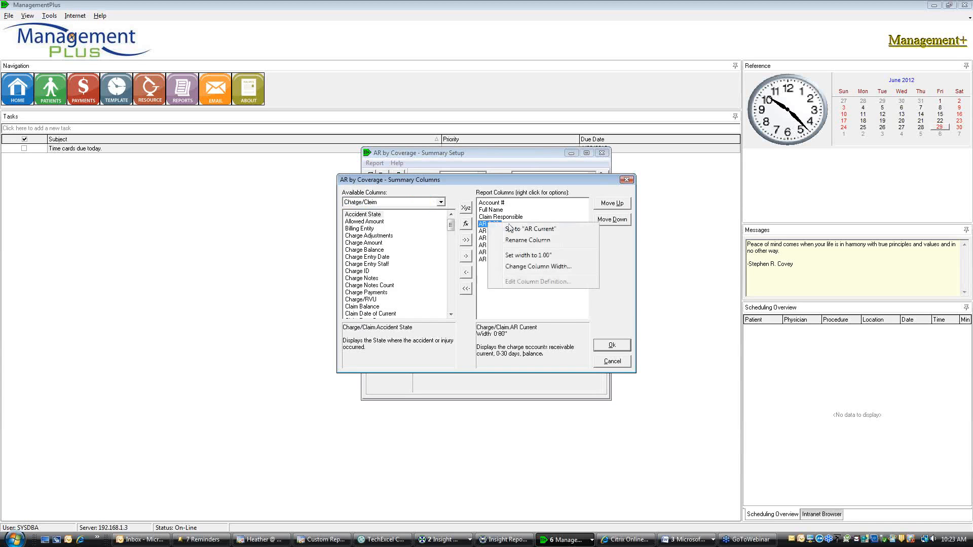
pyautogui.click(522, 240)
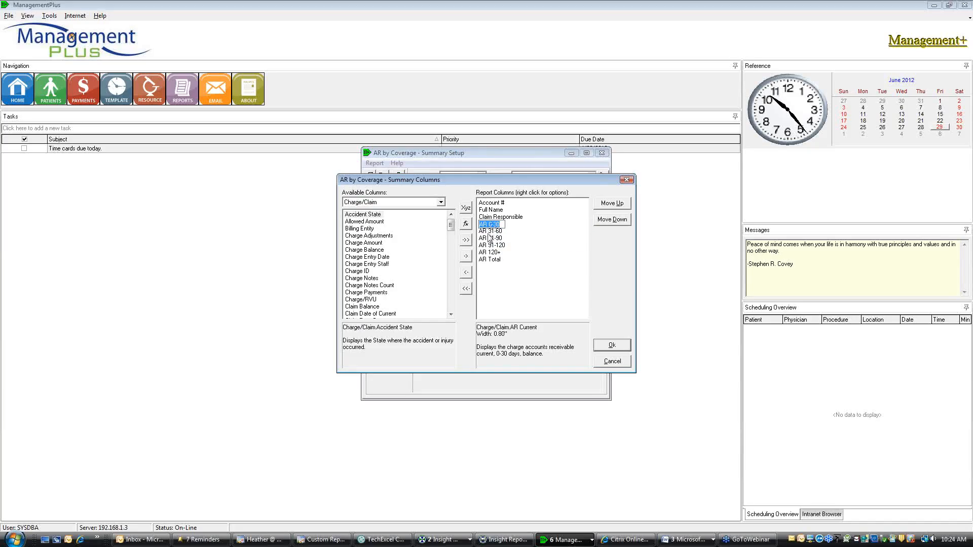
pyautogui.click(510, 219)
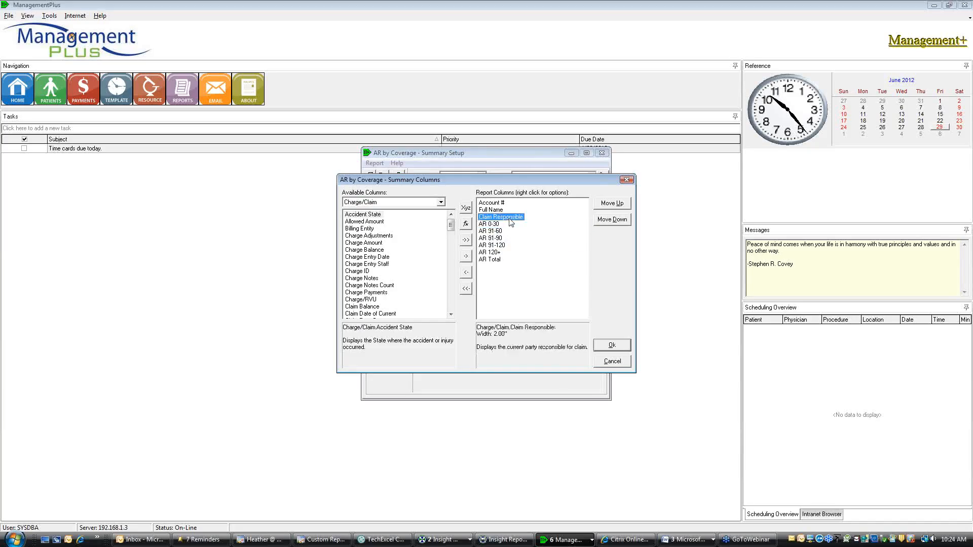
pyautogui.rightClick(510, 219)
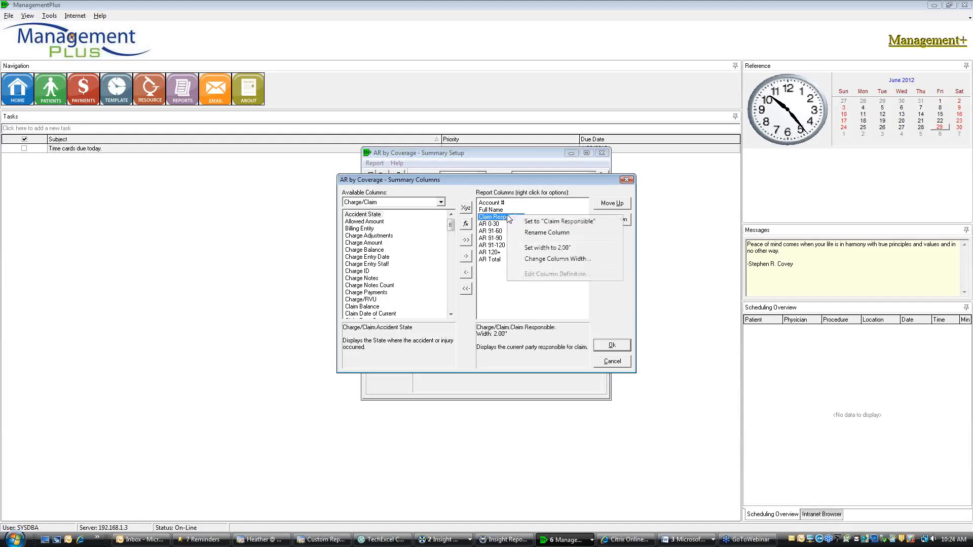
pyautogui.click(538, 236)
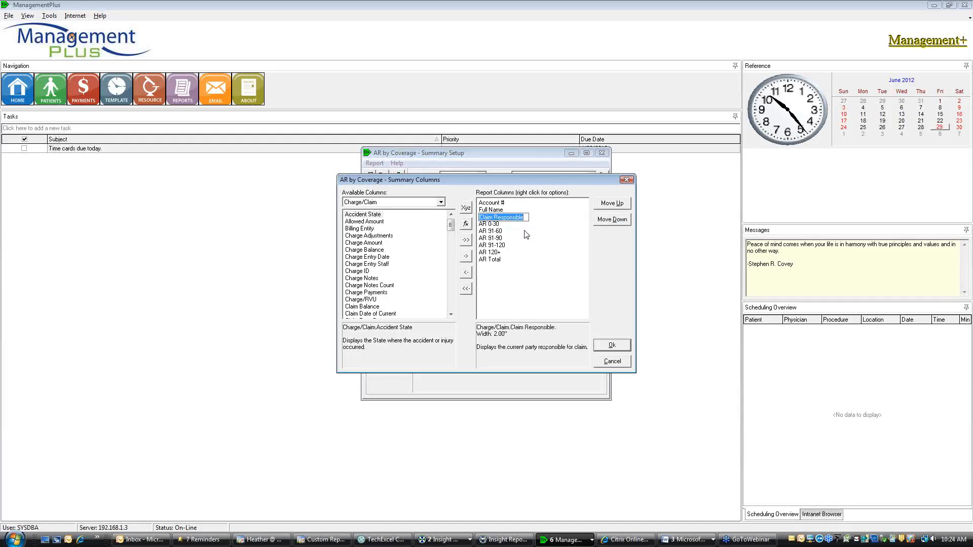
pyautogui.write('O')
pyautogui.click(500, 232)
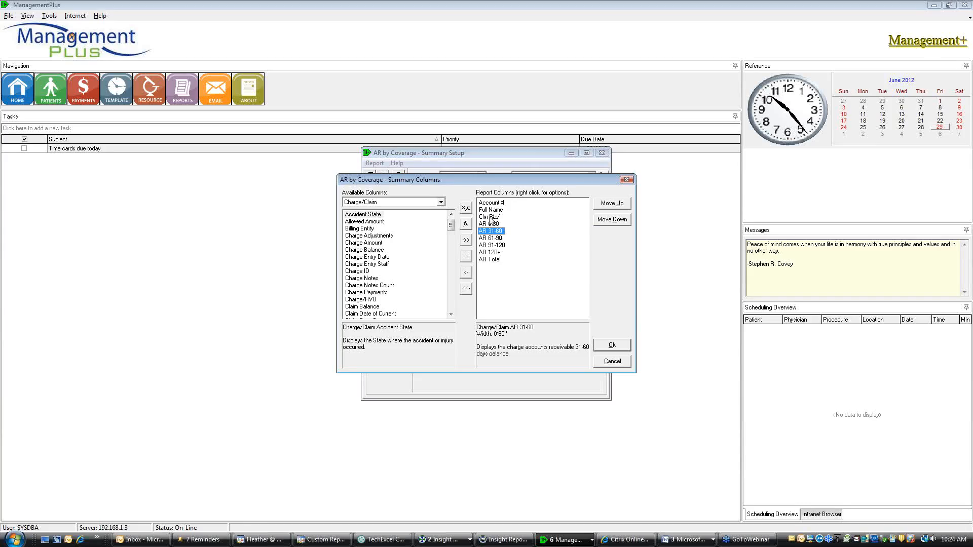
# - Set the Clm Res column's width to 1.75 inches
pyautogui.rightClick(491, 217)
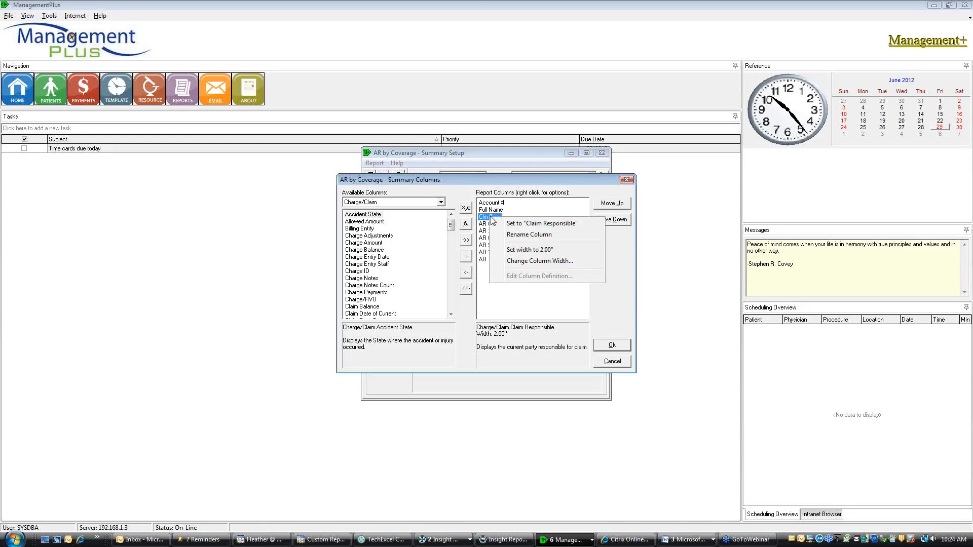
pyautogui.click(524, 262)
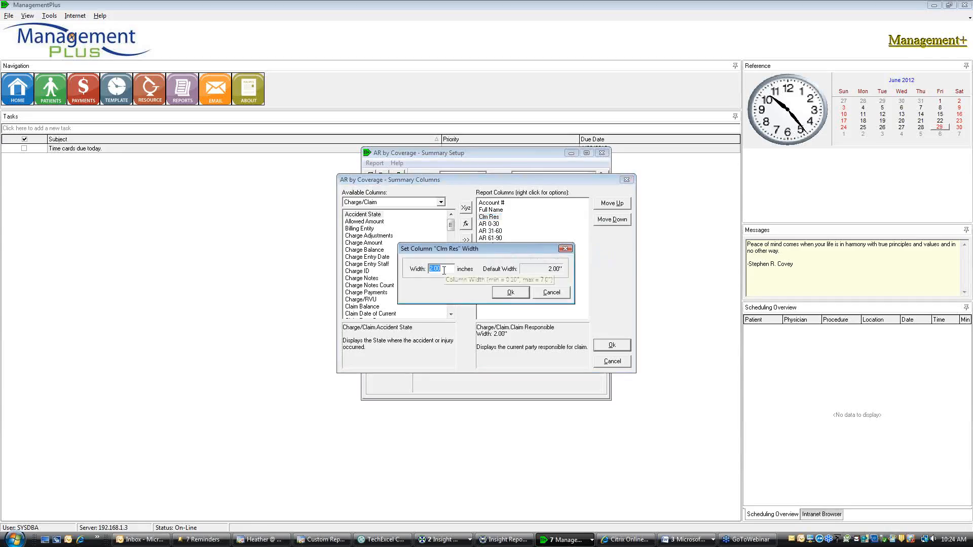
pyautogui.press('BackSpace')
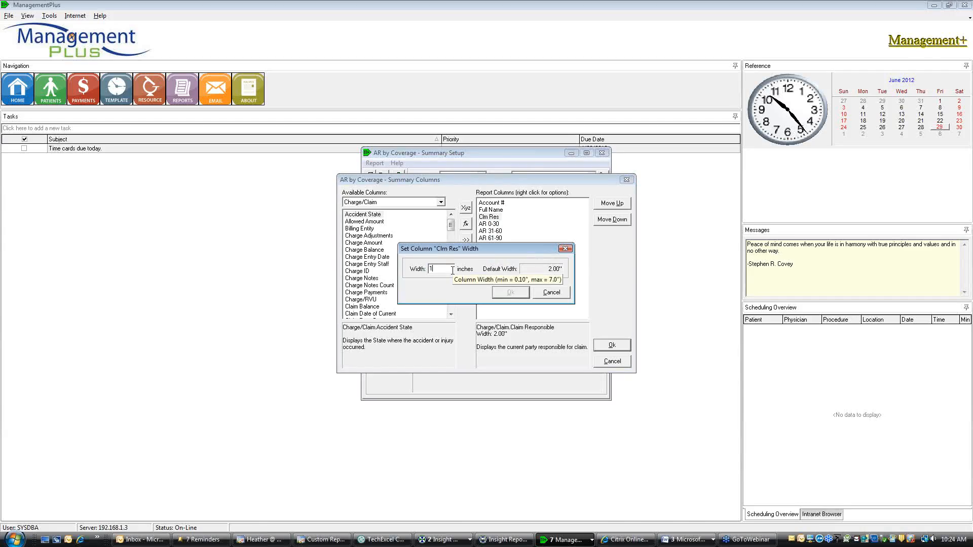
pyautogui.write('1.75')
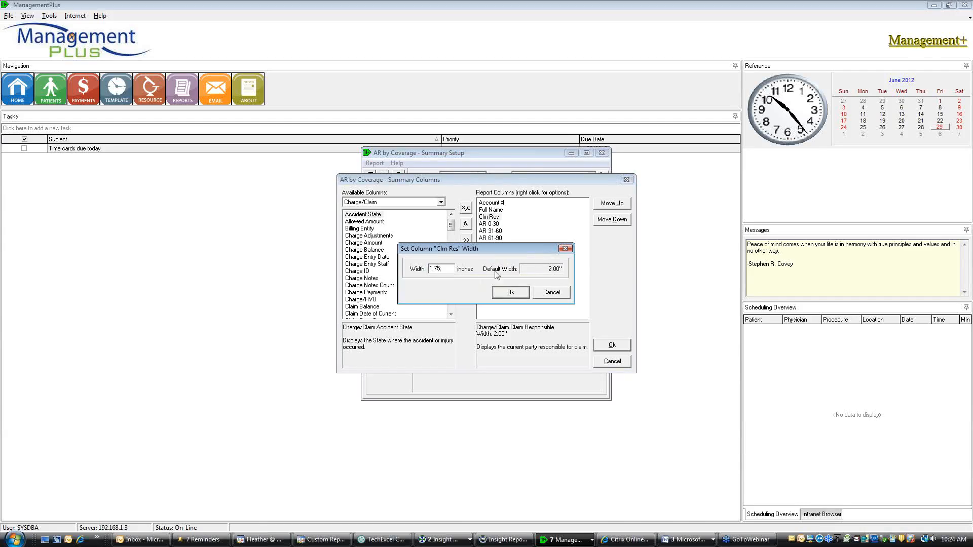
pyautogui.click(510, 293)
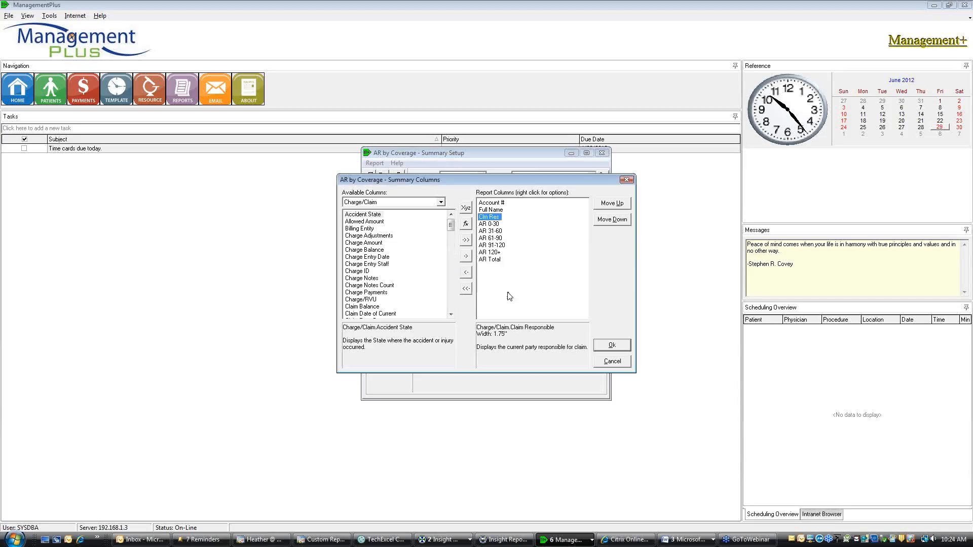
# - Set the AR 91-120 column's width to 0.7 inches
pyautogui.rightClick(494, 246)
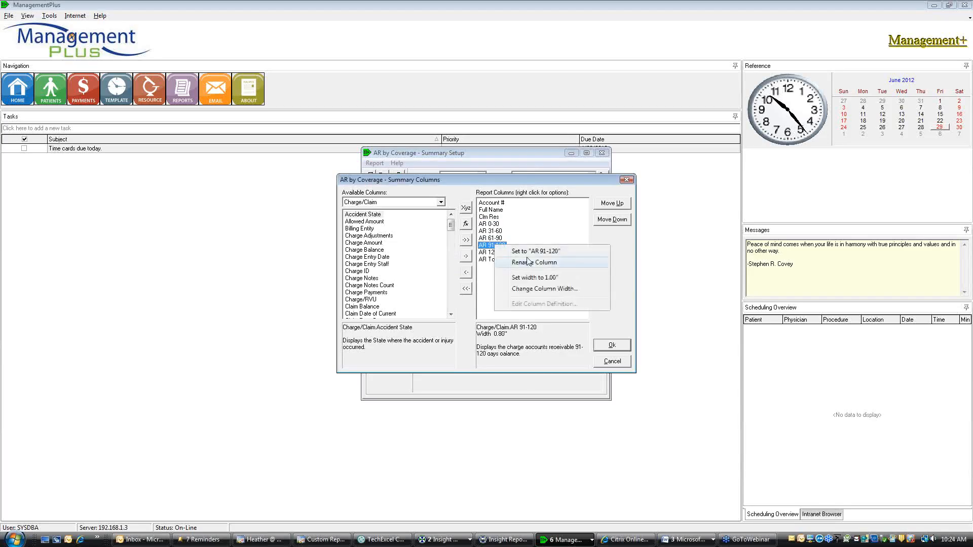
pyautogui.click(523, 290)
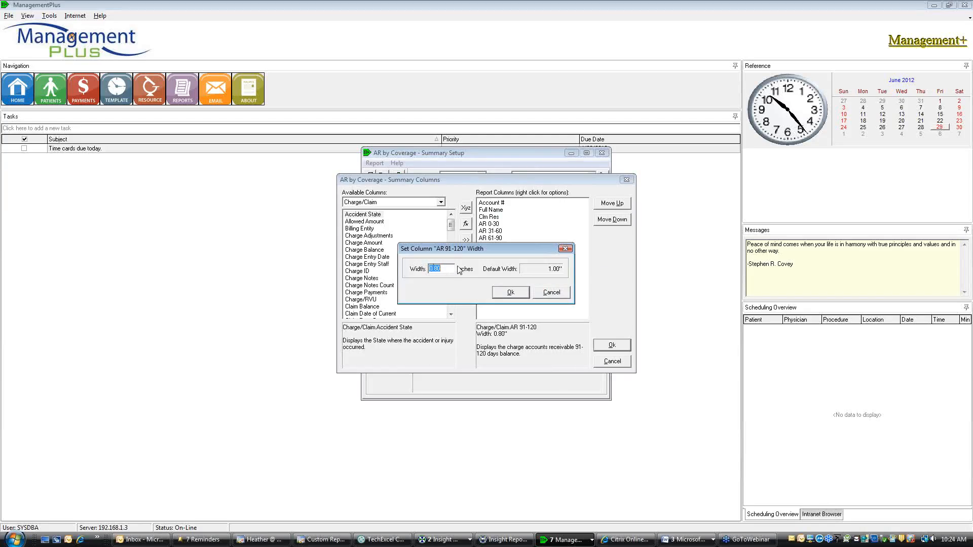
pyautogui.write('75')
pyautogui.moveTo(446, 268); pyautogui.dragTo(394, 276)
pyautogui.write('.7')
pyautogui.click(510, 292)
# - Remove the AR Total column from the report's column list and add it back from the Charge/Claim columns
pyautogui.click(490, 261)
pyautogui.doubleClick(490, 260)
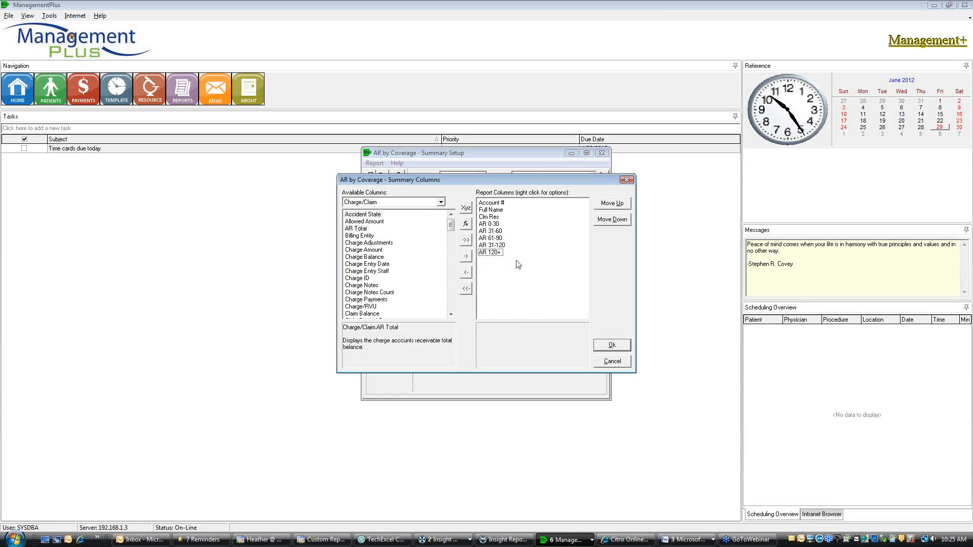
pyautogui.doubleClick(360, 229)
# - Set the AR Total column's width to 0.75 inches and accept the report's column list
pyautogui.rightClick(495, 259)
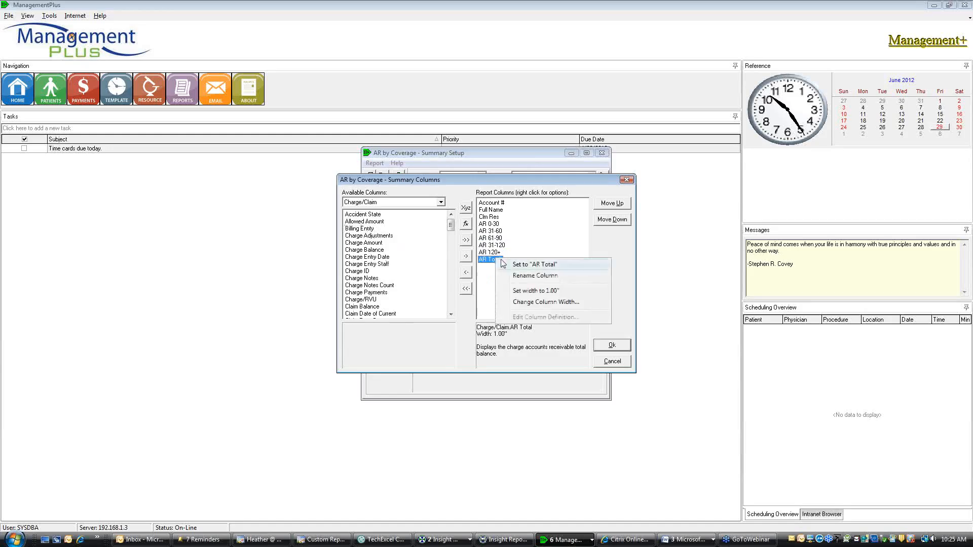
pyautogui.click(529, 303)
pyautogui.write('.75')
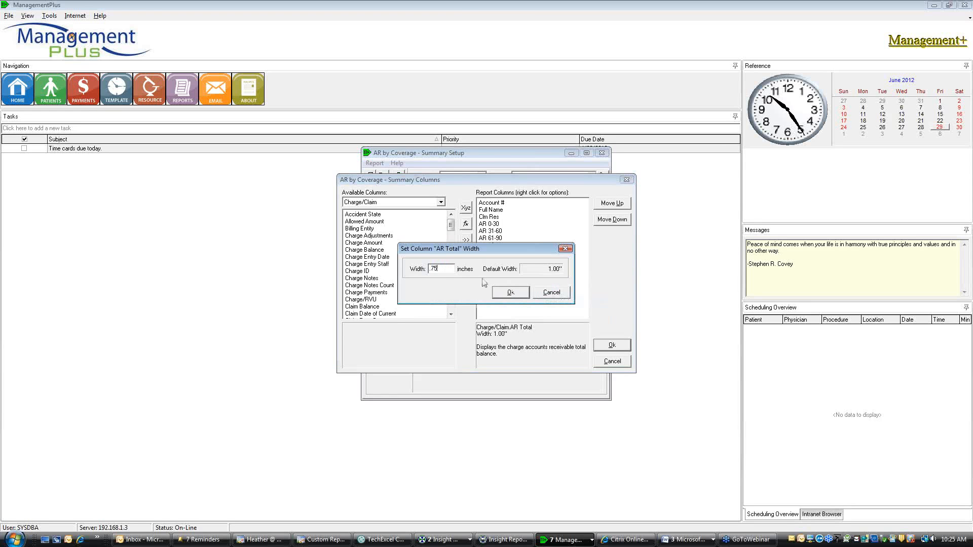
pyautogui.click(510, 293)
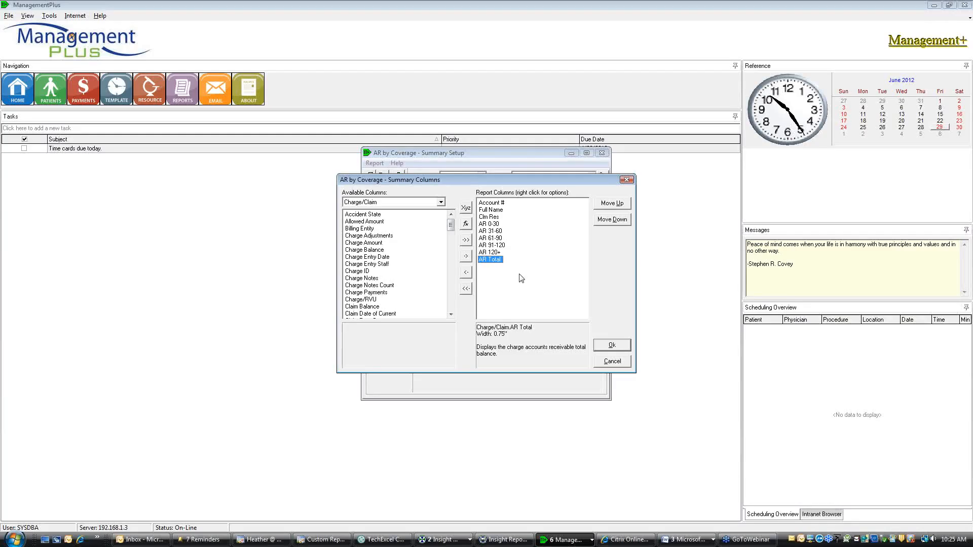
pyautogui.click(520, 276)
pyautogui.click(612, 346)
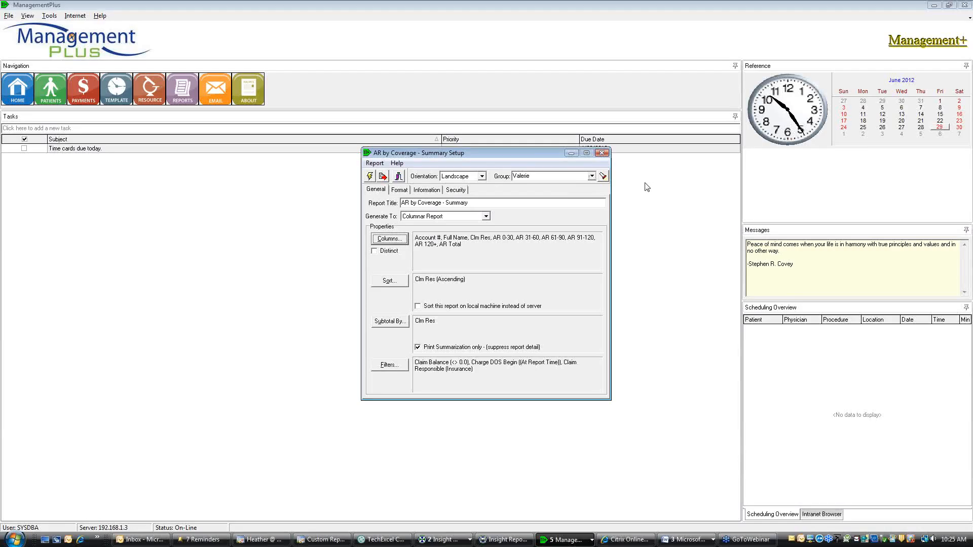
pyautogui.click(964, 23)
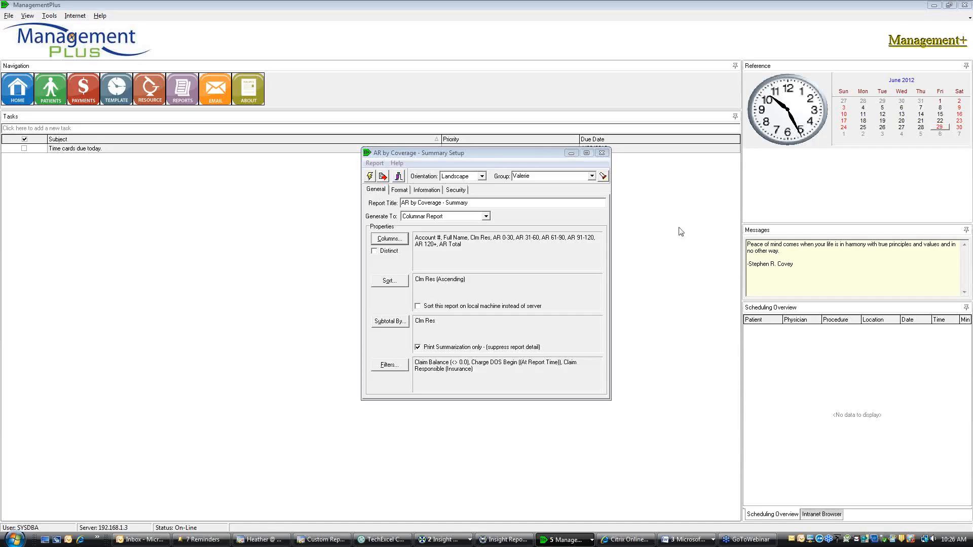
pyautogui.click(601, 156)
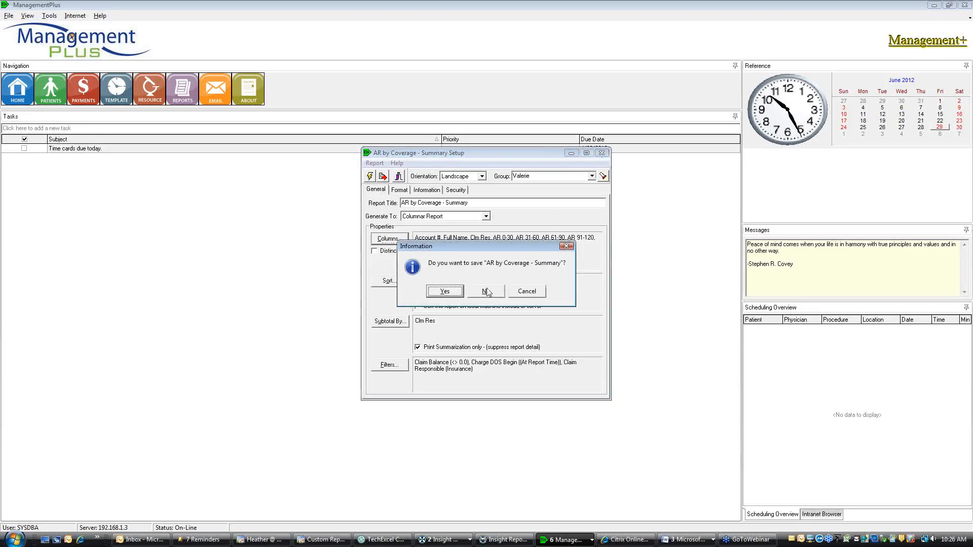
pyautogui.click(530, 292)
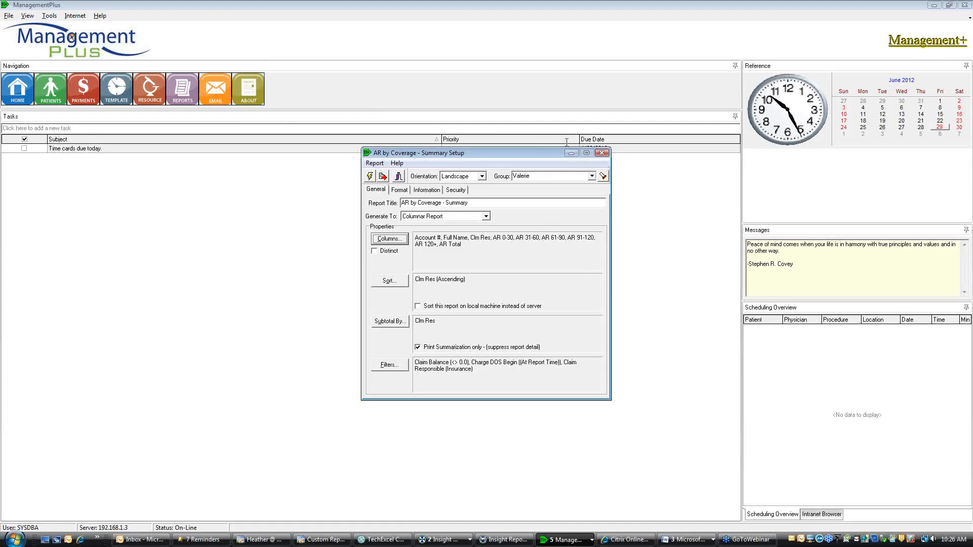
pyautogui.click(602, 153)
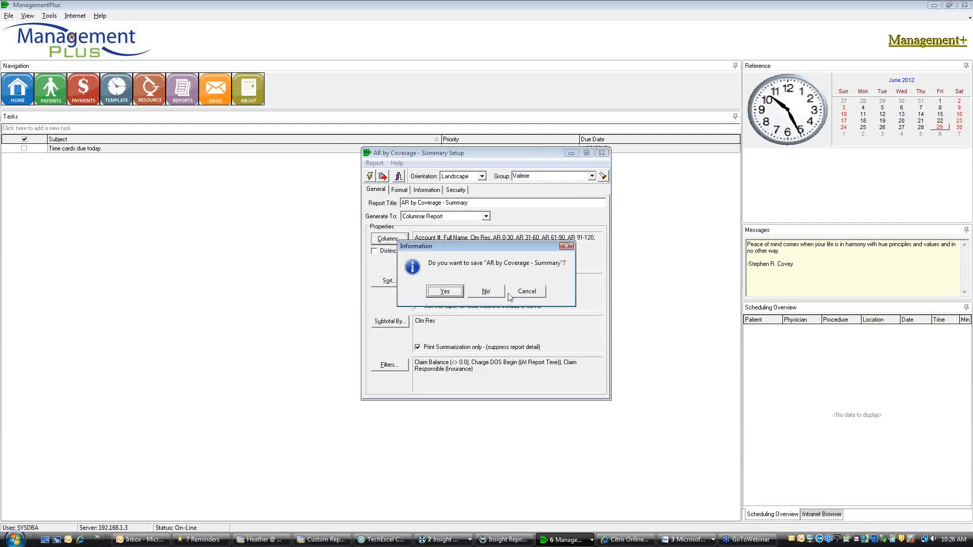
pyautogui.click(530, 295)
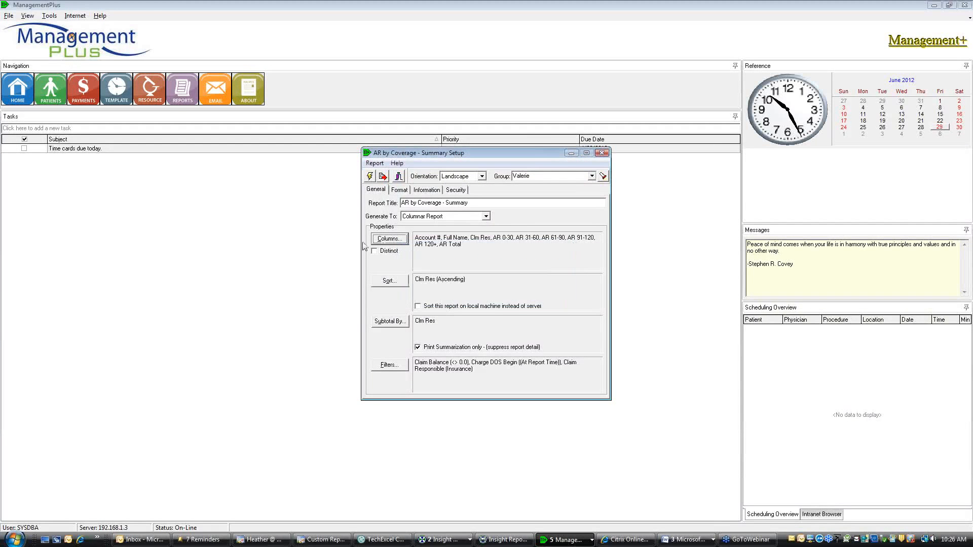
# - Close the AR by Coverage - Summary report setup and save its changes
pyautogui.click(601, 153)
pyautogui.click(445, 291)
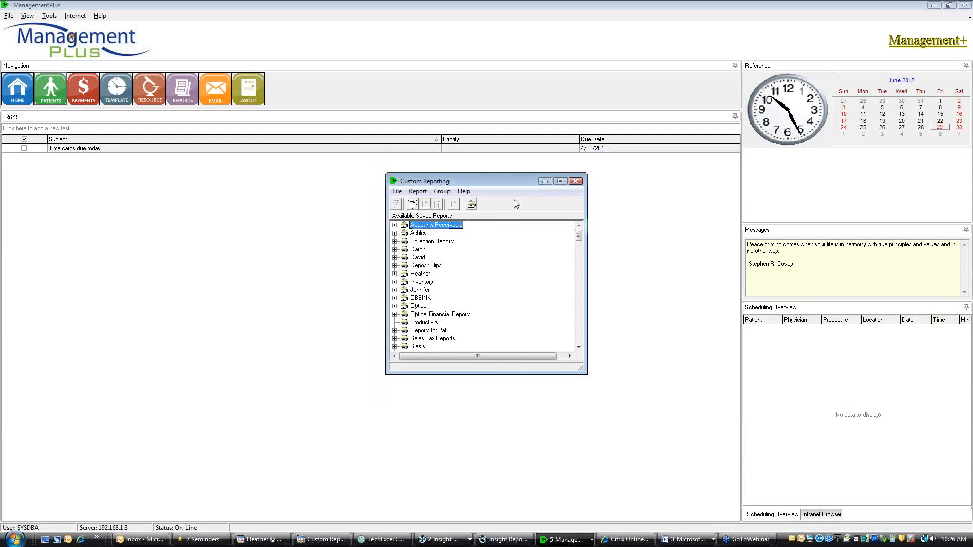
# - Open the software's About details and request its version information
pyautogui.click(248, 95)
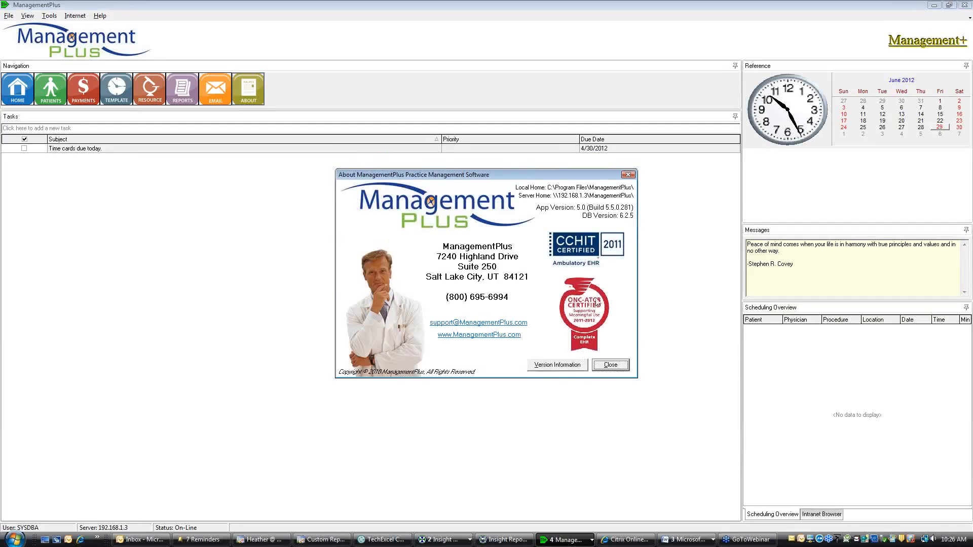
pyautogui.click(557, 367)
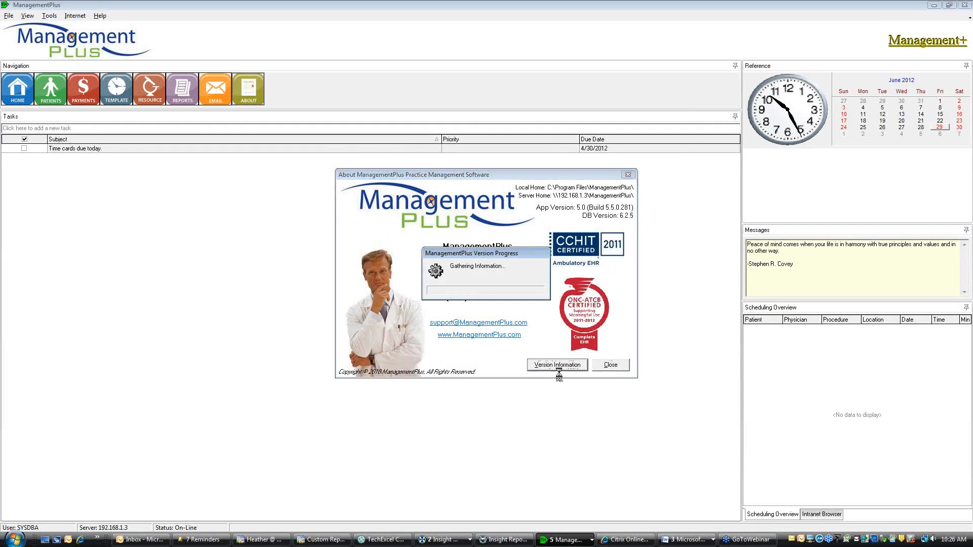